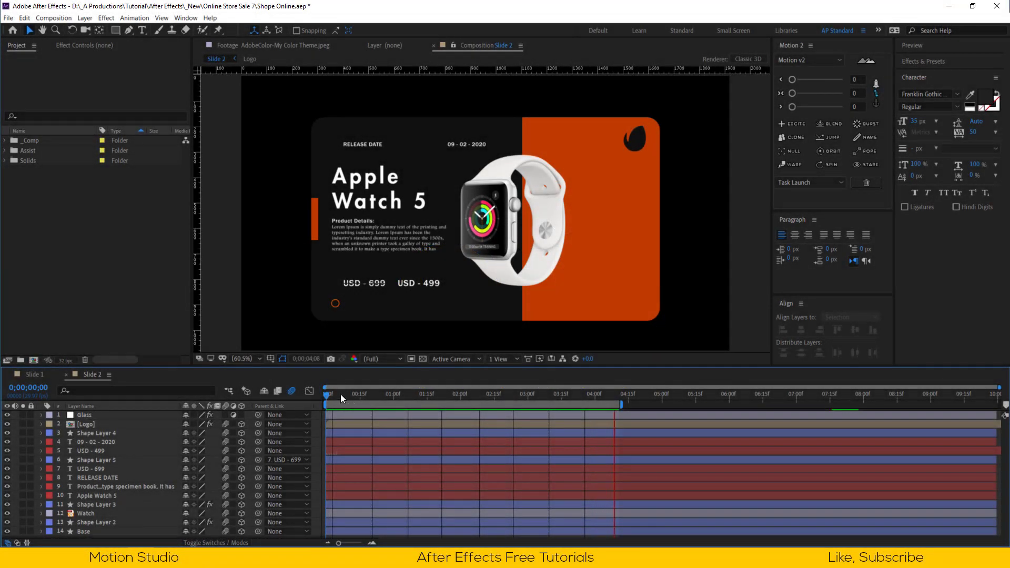
- Create an HDTV 1080 29.97 composition named 'Slide 3' and paste the Base card into it
{"action": "left_click", "coordinate": [341, 398]}
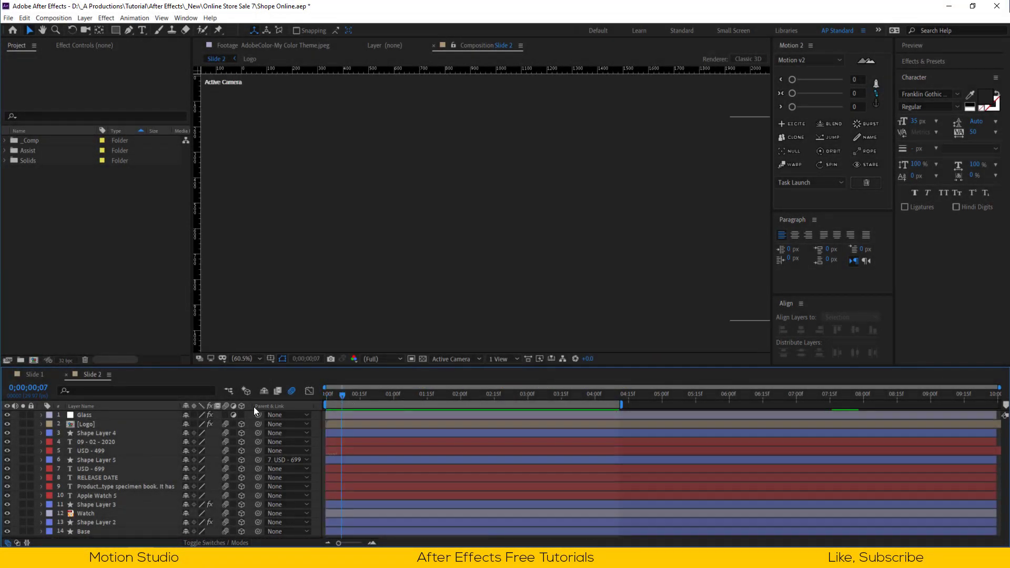
{"action": "left_click", "coordinate": [96, 532]}
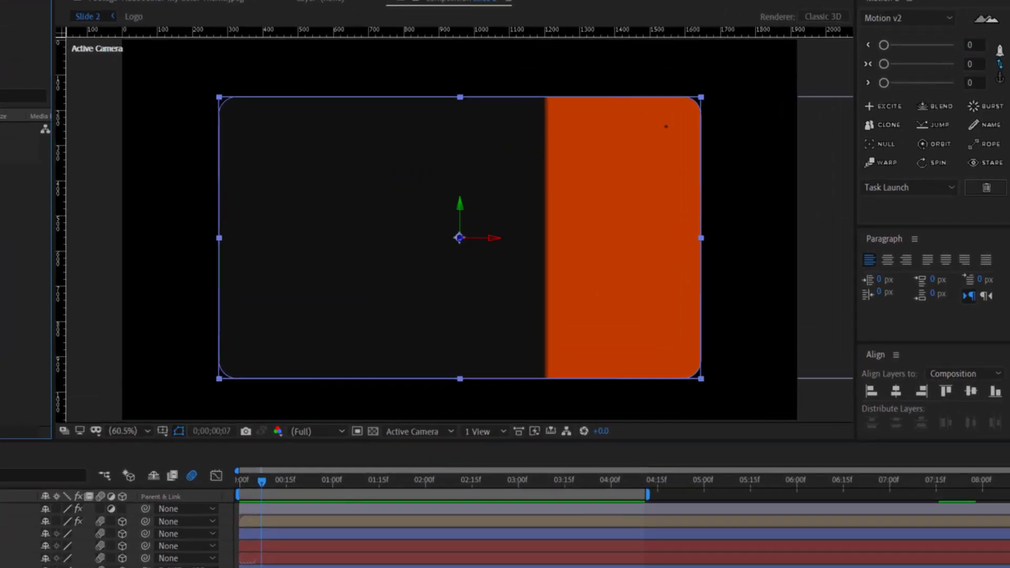
{"action": "left_click", "coordinate": [35, 361]}
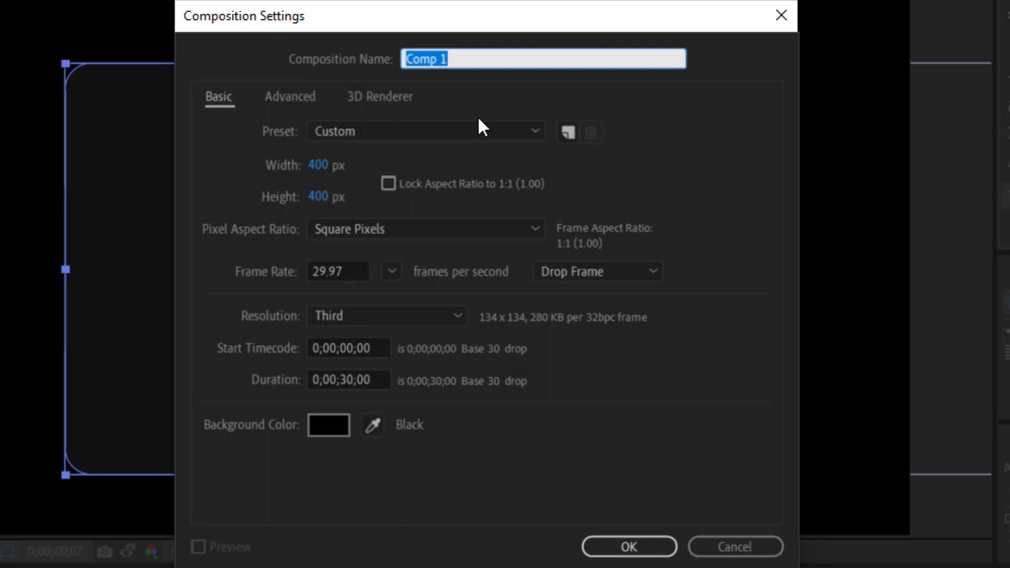
{"action": "left_click", "coordinate": [483, 129]}
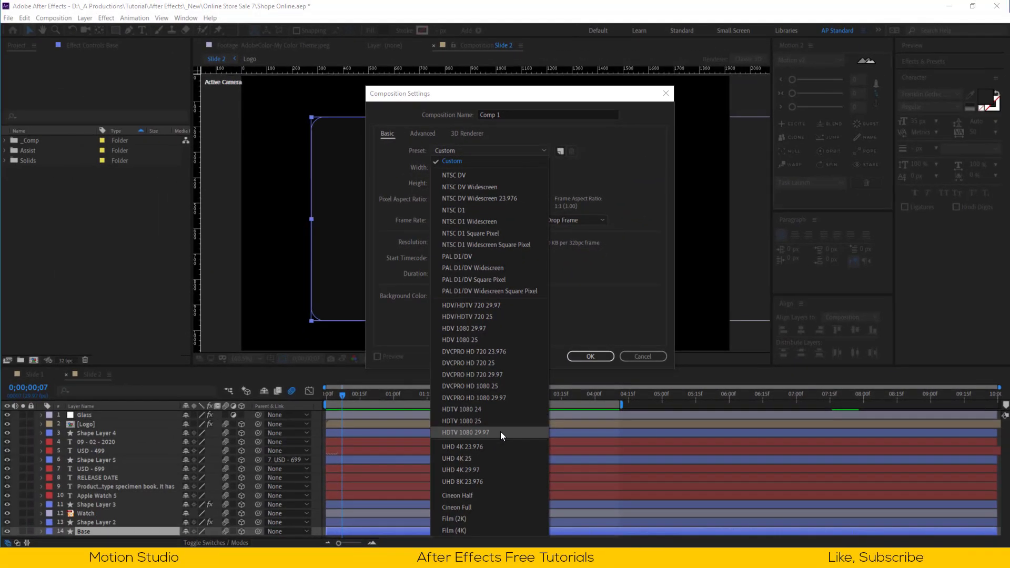
{"action": "left_click", "coordinate": [500, 431]}
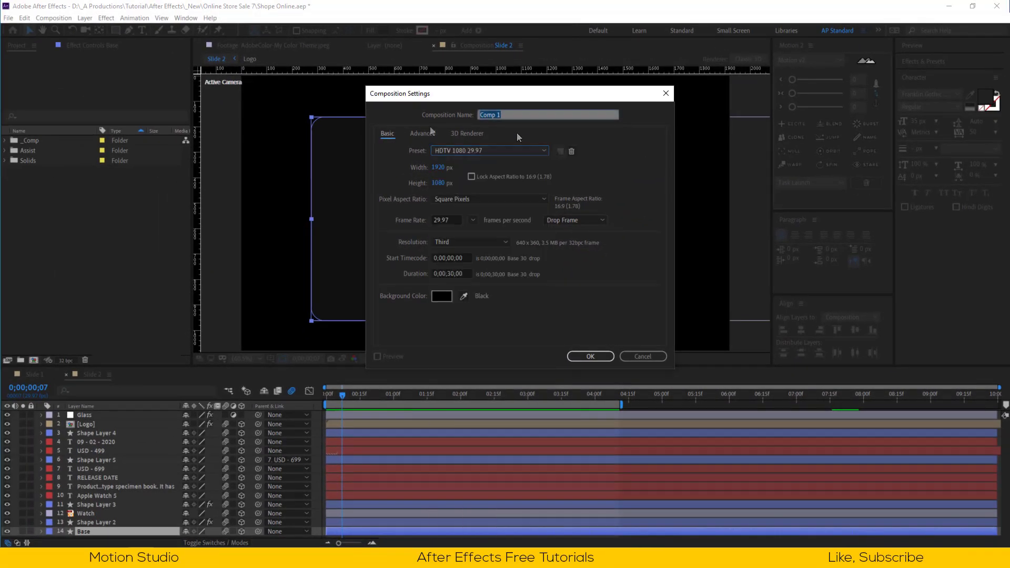
{"action": "type", "text": "Slide 3"}
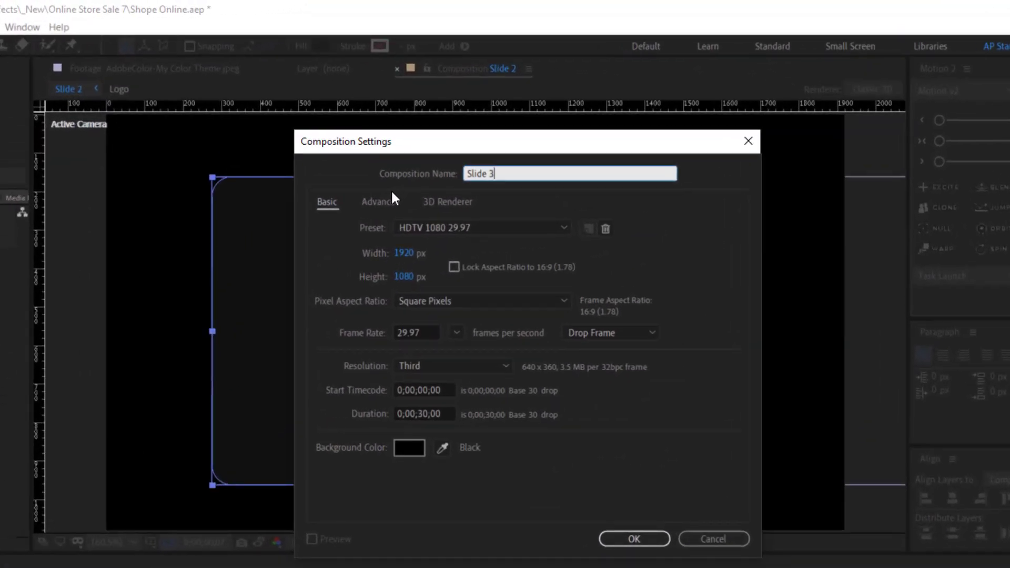
{"action": "key", "text": "Return"}
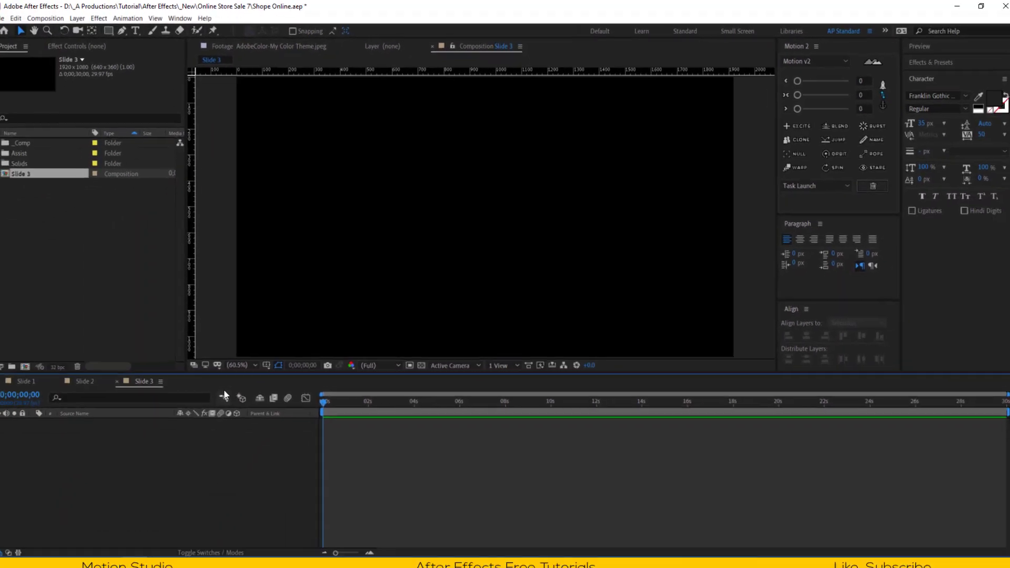
{"action": "key", "text": "ctrl+v"}
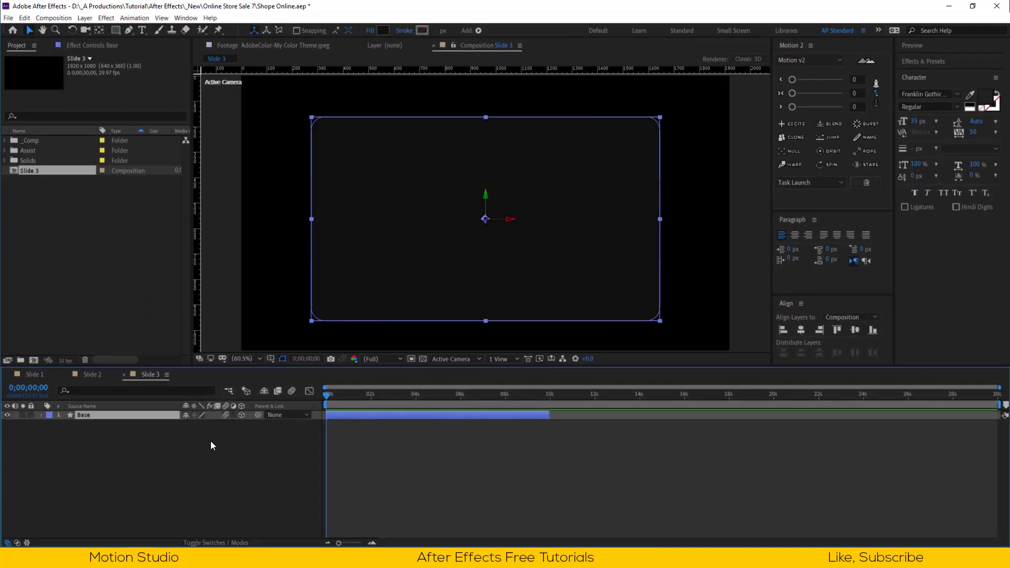
- Switch to the Ellipse Tool and set its stroke to None
{"action": "left_click", "coordinate": [210, 442]}
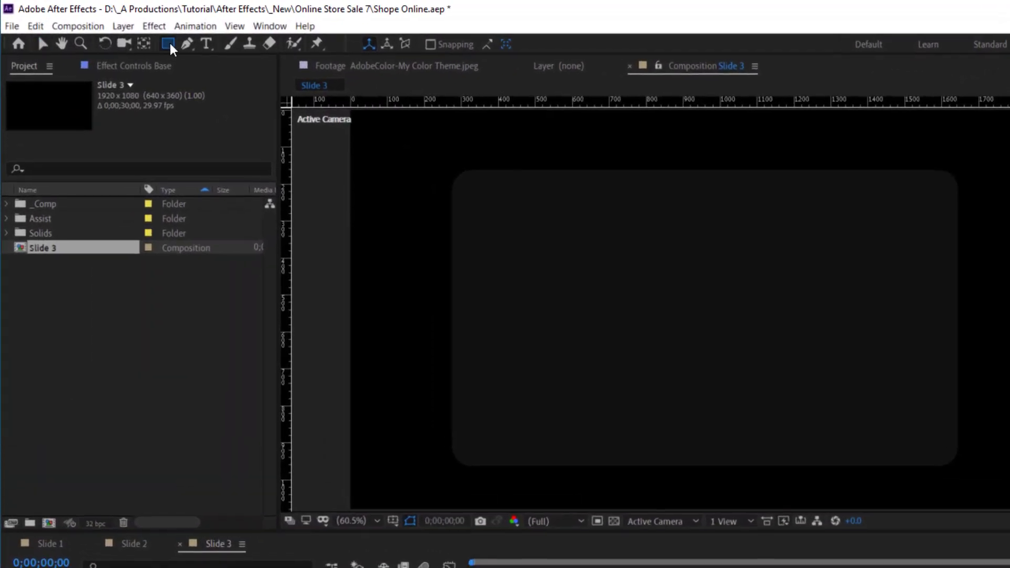
{"action": "left_click_drag", "start_coordinate": [116, 30], "coordinate": [150, 46]}
{"action": "left_click_drag", "start_coordinate": [220, 72], "coordinate": [220, 73]}
{"action": "left_click", "coordinate": [466, 45]}
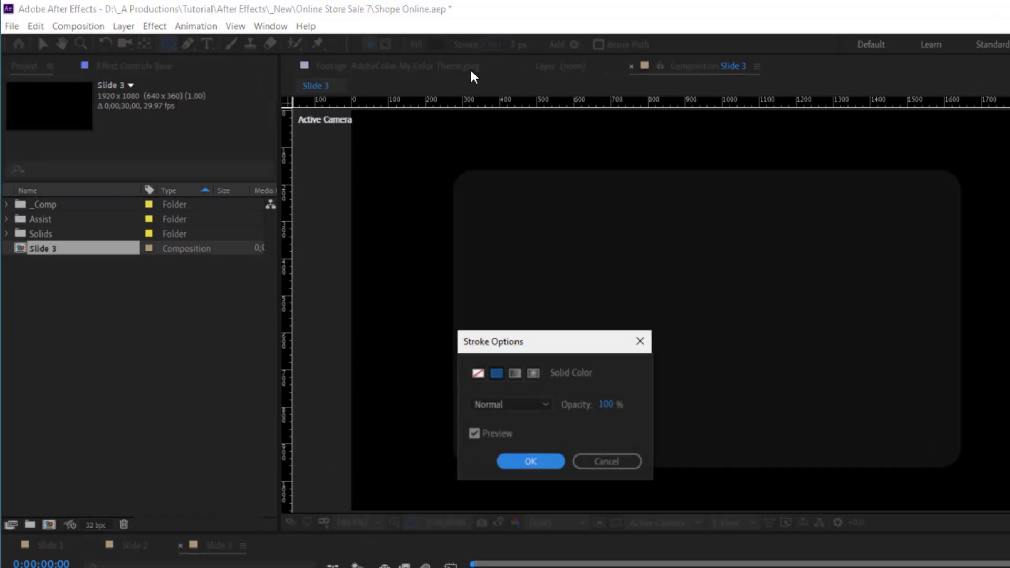
{"action": "left_click", "coordinate": [479, 373]}
{"action": "left_click", "coordinate": [531, 463]}
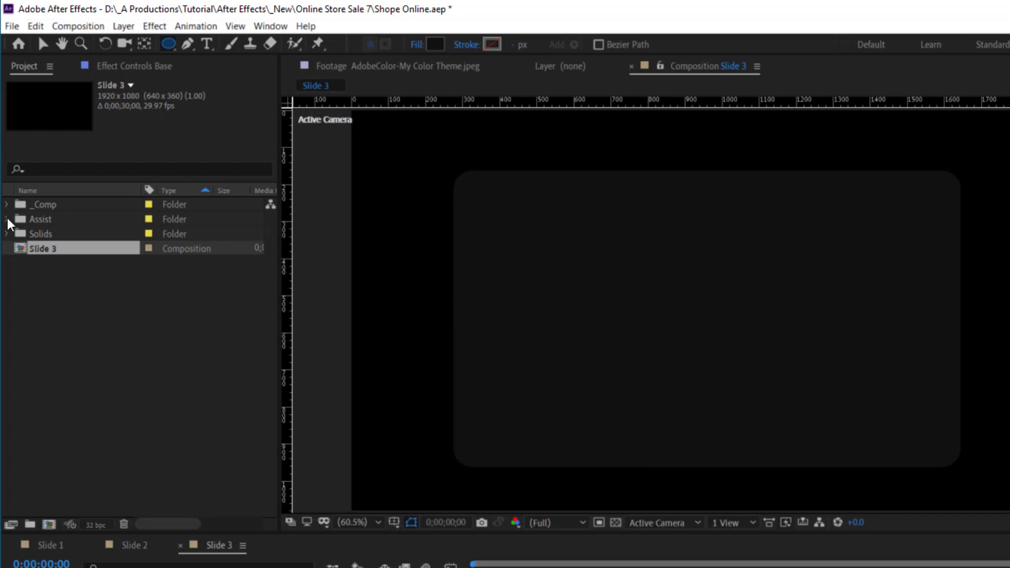
- Add palette.png from the Assist folder to the Slide 3 timeline
{"action": "left_click", "coordinate": [7, 219]}
{"action": "left_click", "coordinate": [79, 234]}
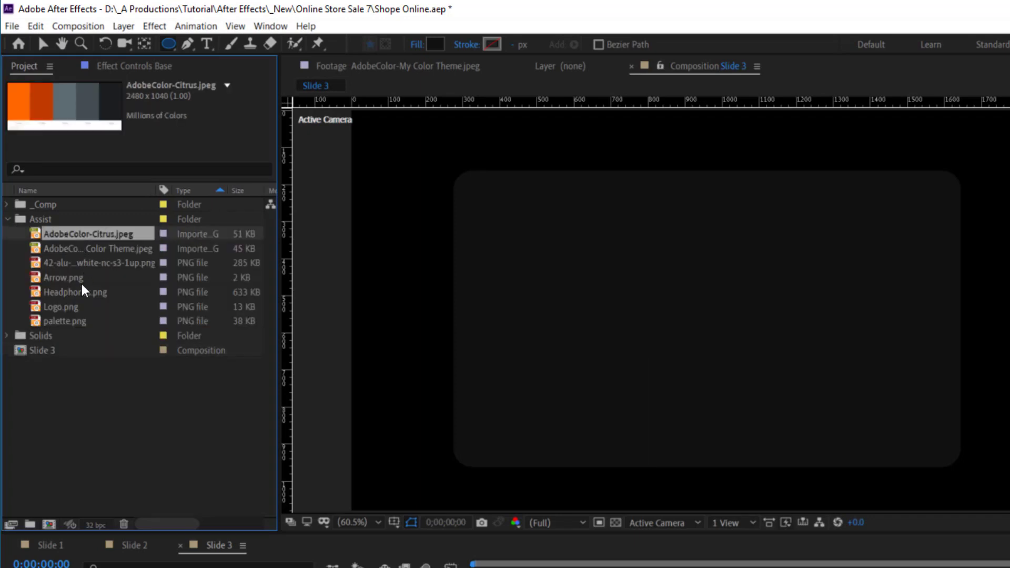
{"action": "left_click", "coordinate": [79, 264]}
{"action": "left_click", "coordinate": [100, 249]}
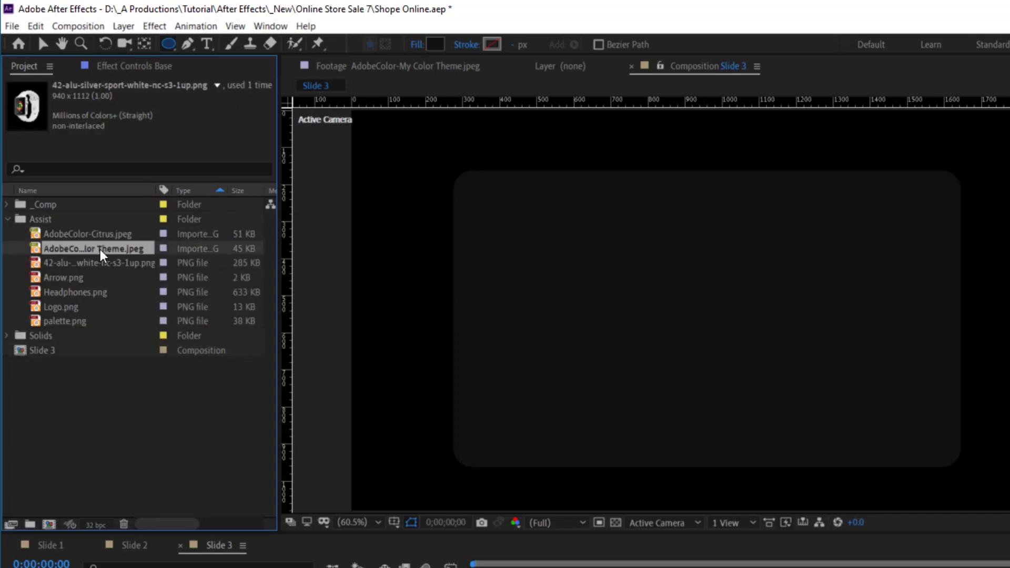
{"action": "left_click_drag", "start_coordinate": [77, 321], "coordinate": [148, 512]}
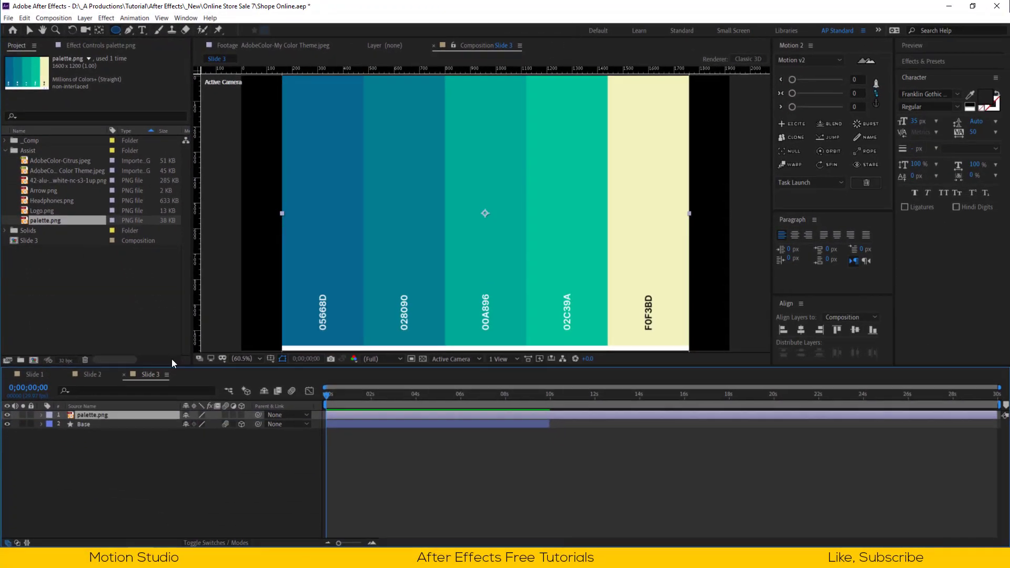
- Sample the 00A896 teal from the palette as the shape fill colour
{"action": "left_click", "coordinate": [213, 452]}
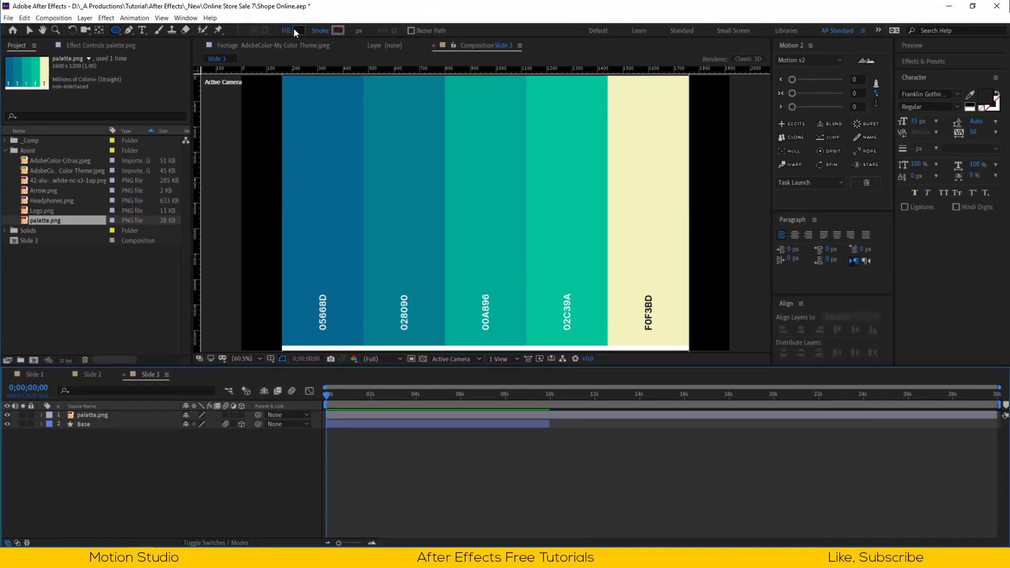
{"action": "left_click", "coordinate": [295, 33]}
{"action": "left_click", "coordinate": [776, 406]}
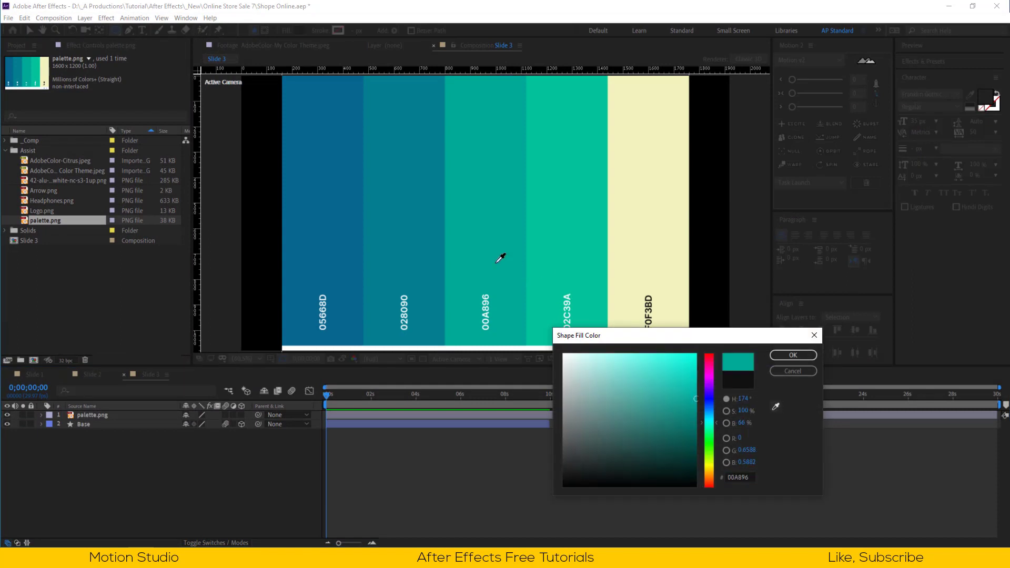
{"action": "left_click", "coordinate": [794, 356]}
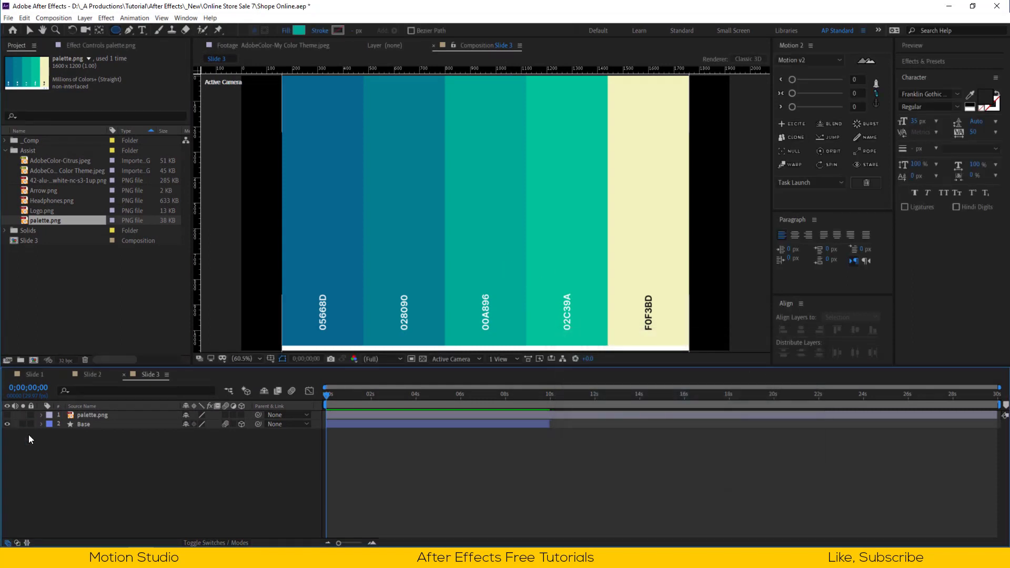
- Hide palette.png and create a full-frame teal ellipse shape layer
{"action": "left_click", "coordinate": [8, 415]}
{"action": "double_click", "coordinate": [115, 31]}
{"action": "key", "text": "v"}
{"action": "left_click", "coordinate": [59, 432]}
{"action": "left_click", "coordinate": [69, 442]}
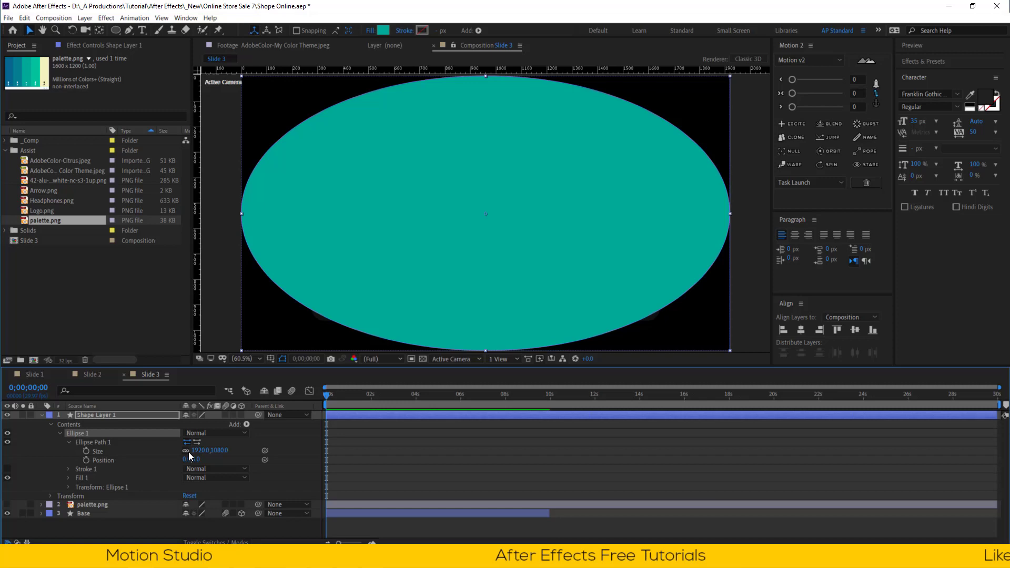
- Set the ellipse path size to 800 x 800 and select Shape Layer 1
{"action": "left_click", "coordinate": [200, 450]}
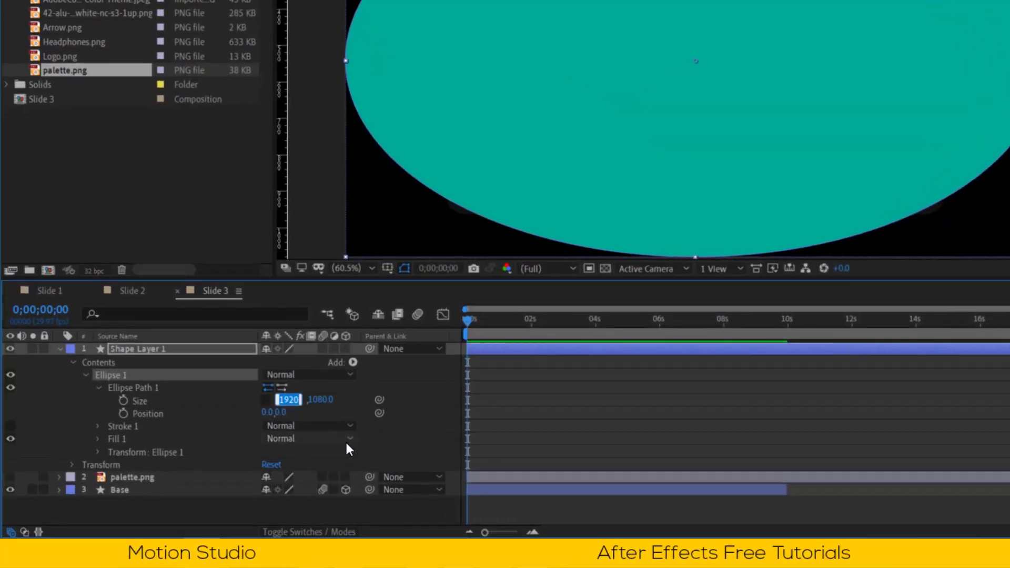
{"action": "type", "text": "80"}
{"action": "key", "text": "Return"}
{"action": "type", "text": "800"}
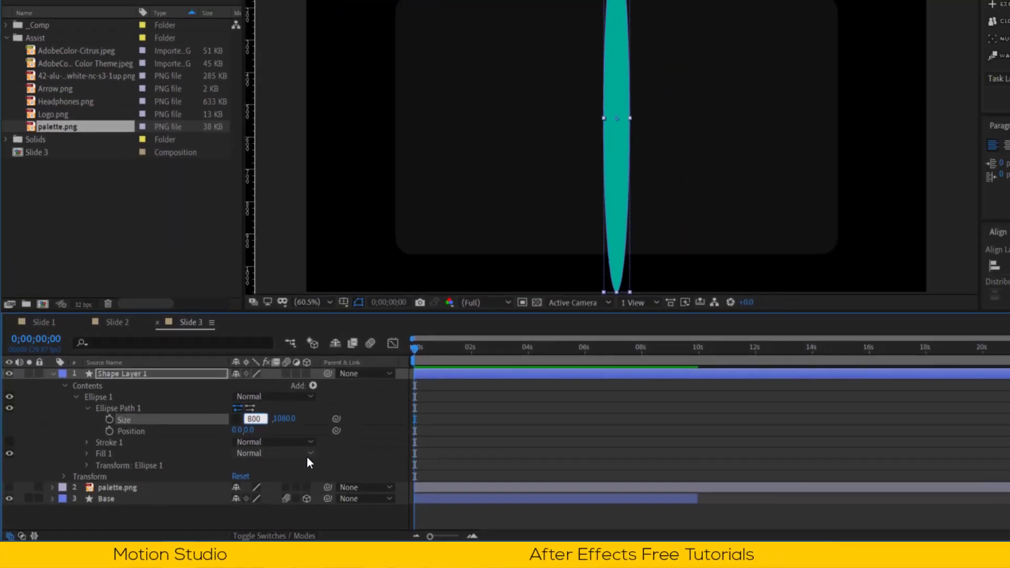
{"action": "key", "text": "Tab"}
{"action": "type", "text": "800"}
{"action": "key", "text": "Return"}
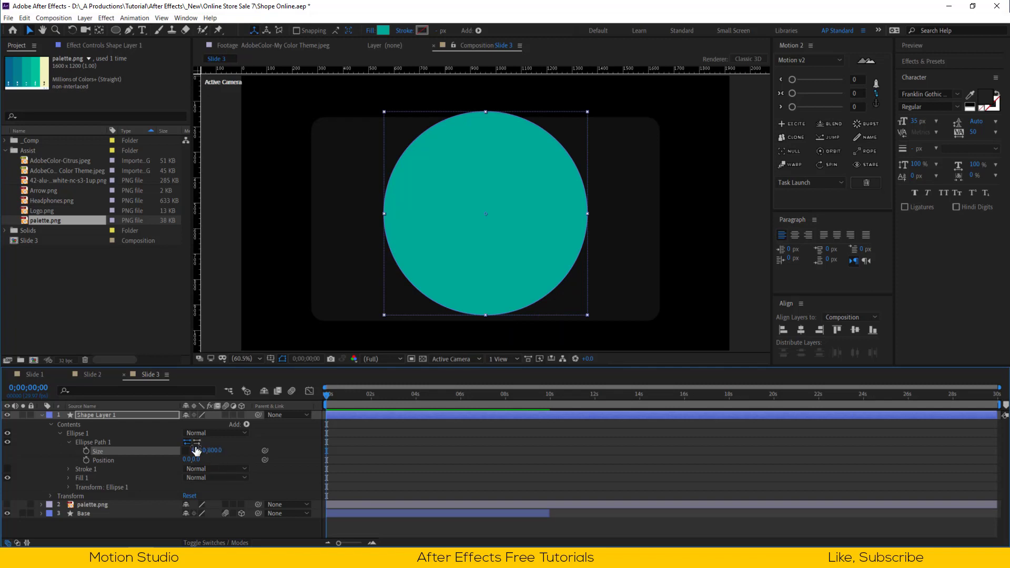
{"action": "left_click", "coordinate": [42, 415]}
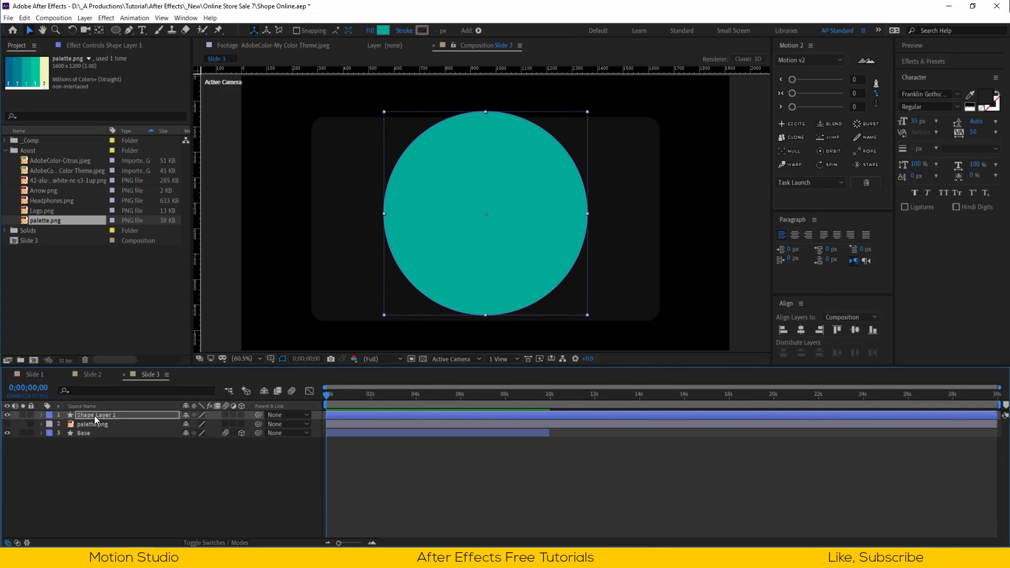
{"action": "left_click", "coordinate": [93, 416]}
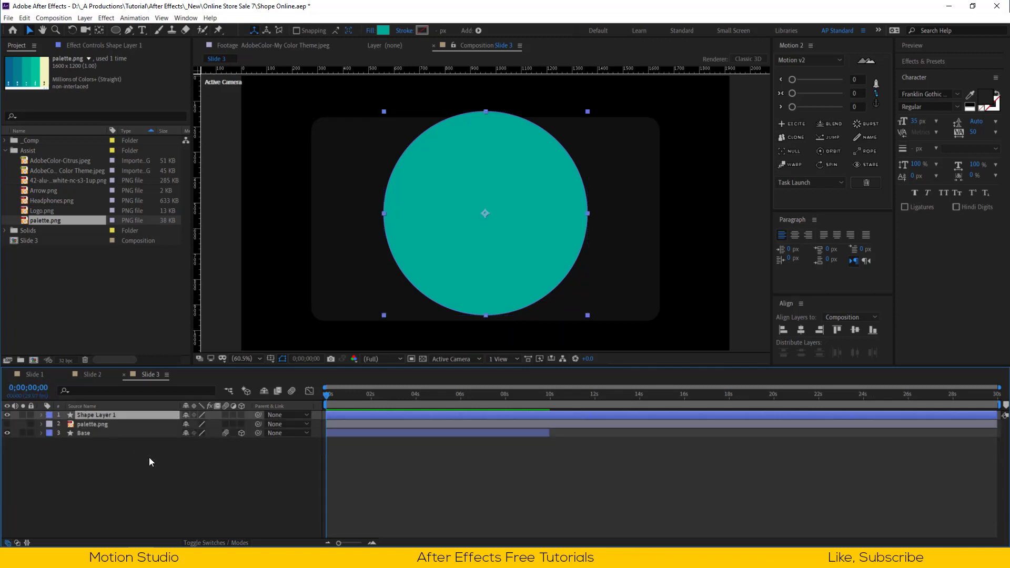
{"action": "key", "text": "ctrl+space"}
- Apply Set Matte to Shape Layer 1, taking the matte from the Base layer
{"action": "type", "text": "set"}
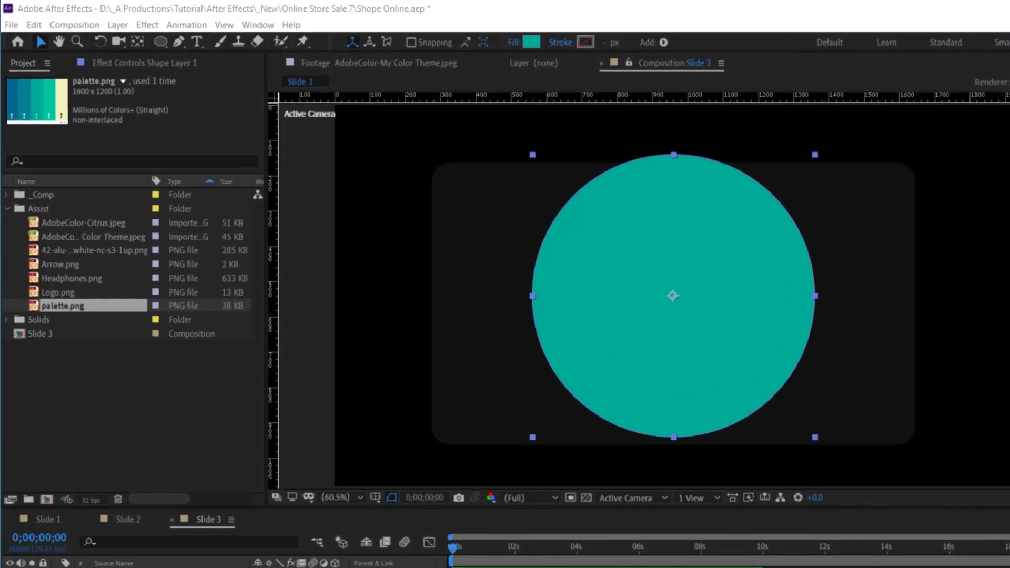
{"action": "left_click", "coordinate": [142, 479]}
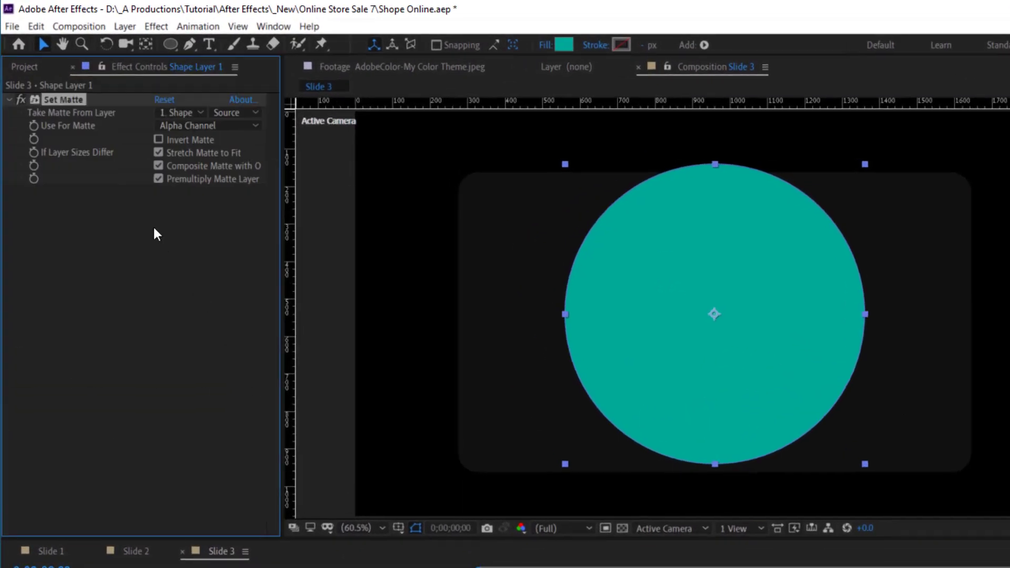
{"action": "left_click", "coordinate": [175, 113]}
{"action": "left_click", "coordinate": [203, 174]}
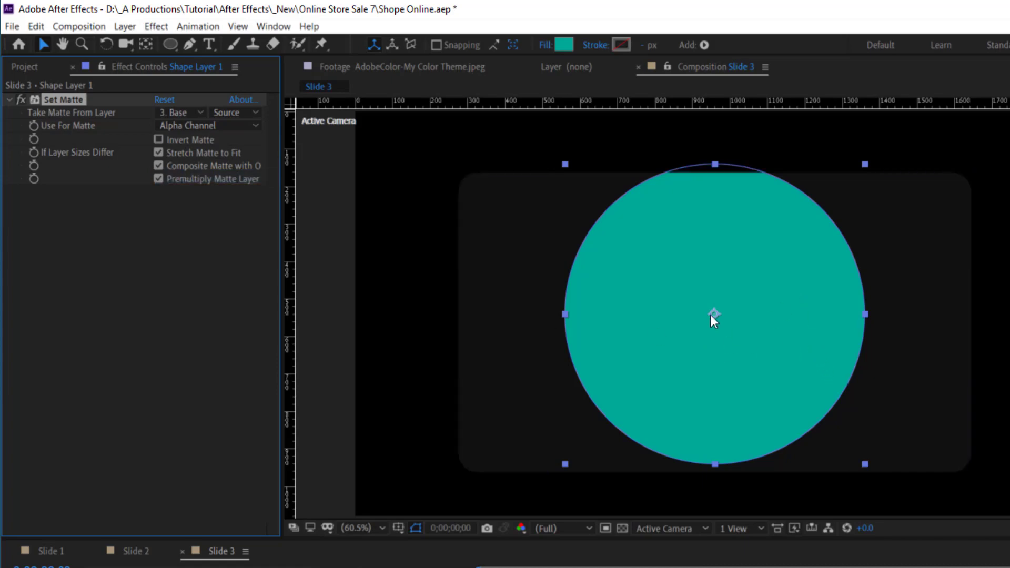
- Move the circle right and enlarge it so it curves across the card's right side
{"action": "left_click_drag", "start_coordinate": [713, 316], "coordinate": [971, 328]}
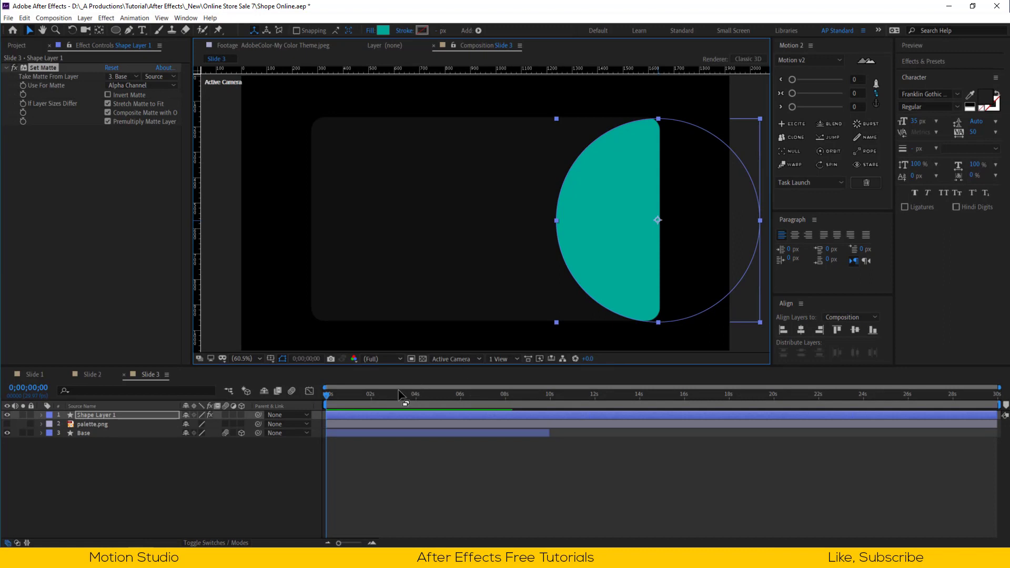
{"action": "key", "text": "s"}
{"action": "left_click_drag", "start_coordinate": [199, 429], "coordinate": [245, 429]}
{"action": "left_click", "coordinate": [178, 479]}
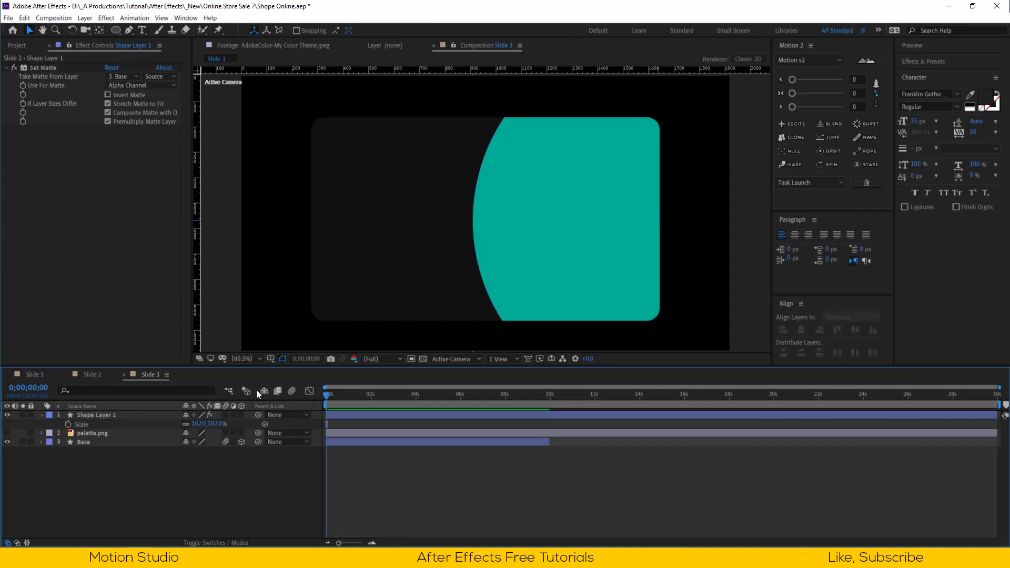
{"action": "left_click", "coordinate": [241, 361]}
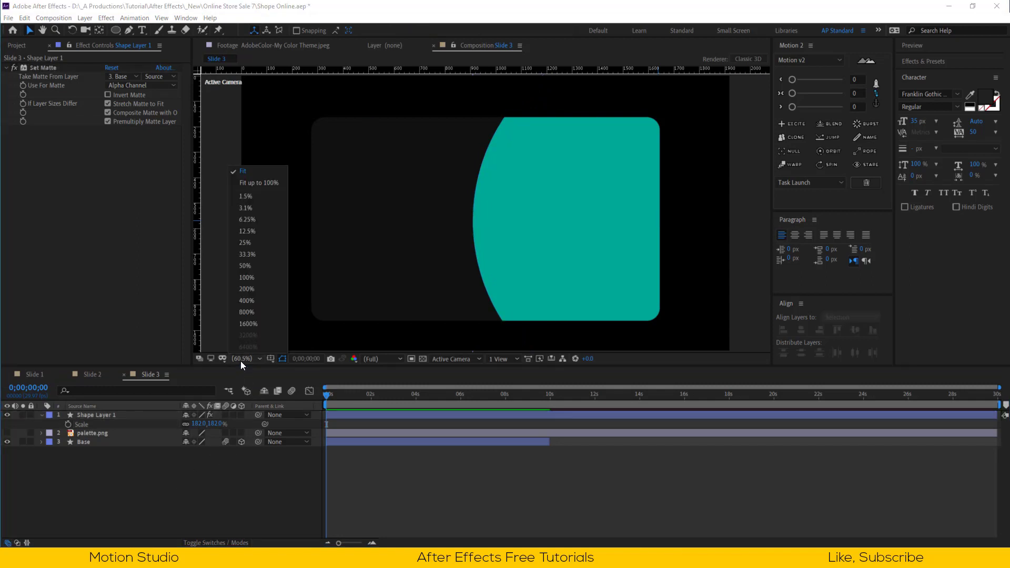
{"action": "left_click", "coordinate": [251, 184]}
{"action": "left_click", "coordinate": [222, 475]}
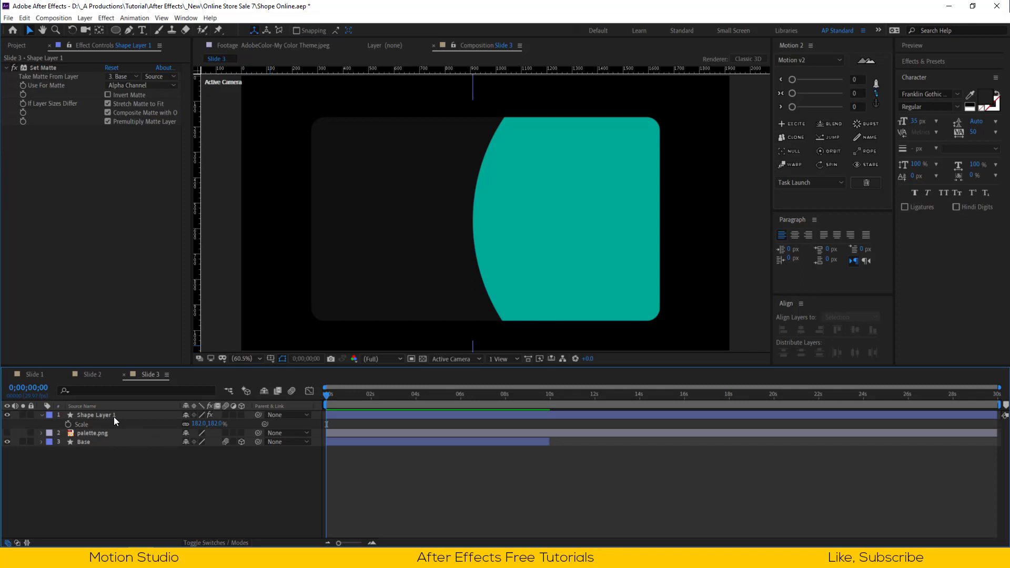
{"action": "left_click", "coordinate": [114, 416]}
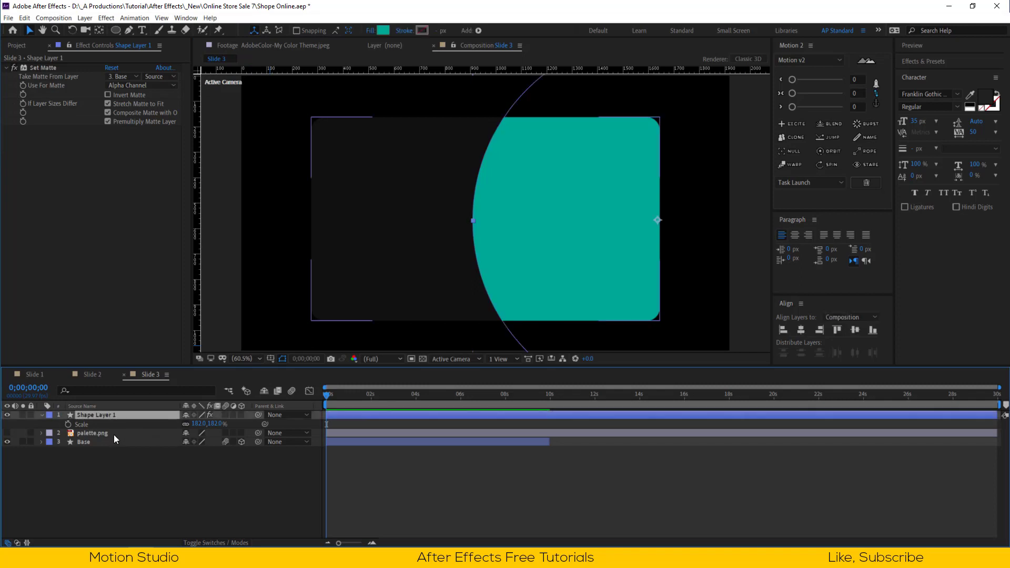
- Duplicate Shape Layer 1 and set the lower copy's fill to black
{"action": "key", "text": "ctrl+d"}
{"action": "left_click", "coordinate": [106, 425]}
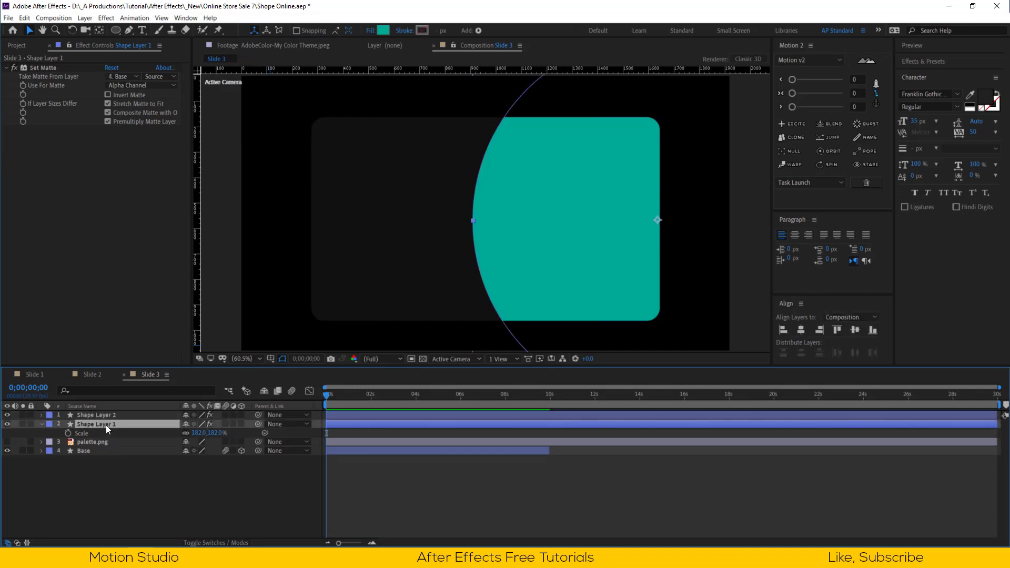
{"action": "left_click", "coordinate": [384, 30]}
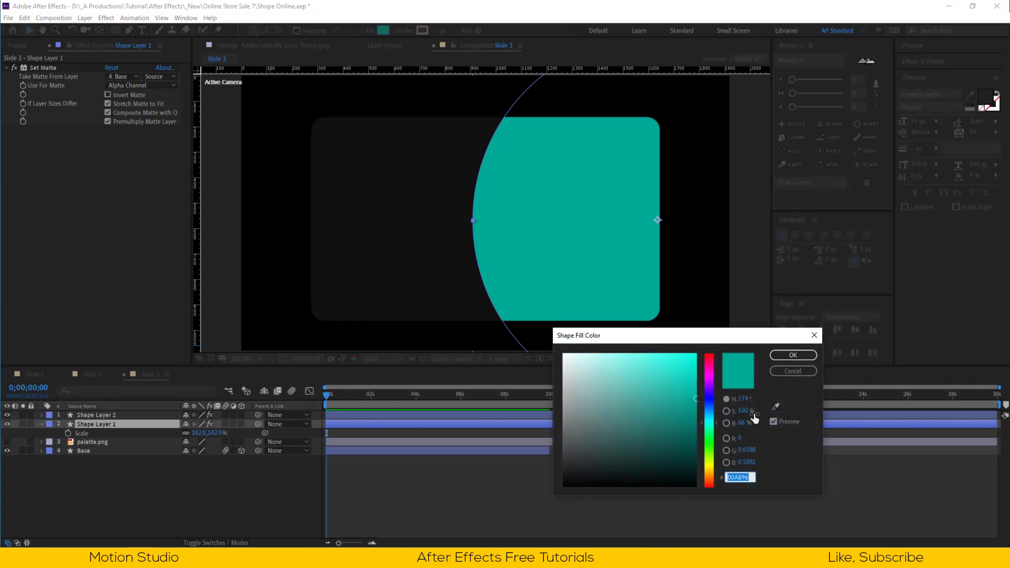
{"action": "left_click_drag", "start_coordinate": [601, 473], "coordinate": [557, 500]}
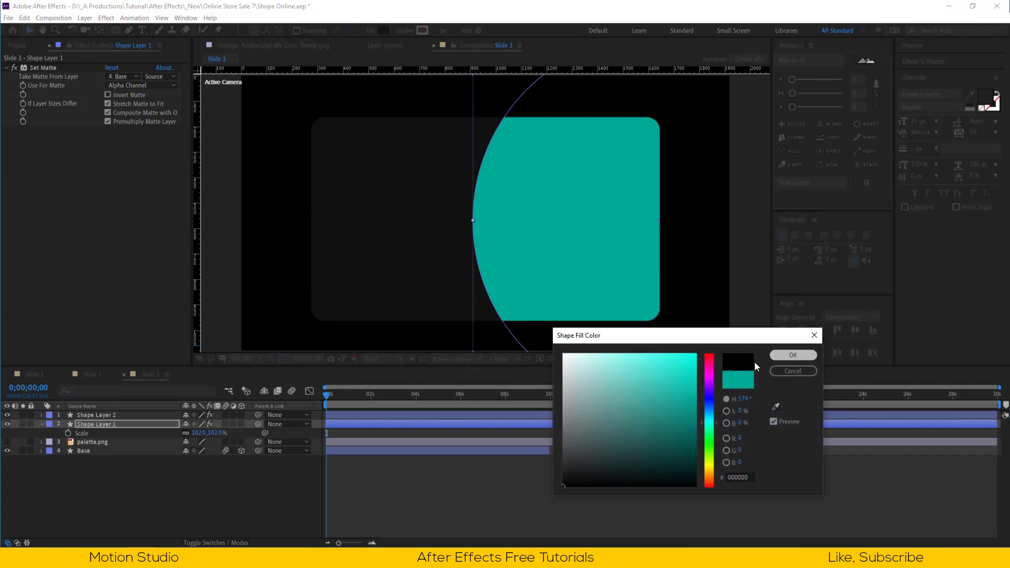
{"action": "left_click", "coordinate": [779, 355]}
- Apply Fast Box Blur to the black shape with a Blur Radius of 60
{"action": "scroll", "coordinate": [486, 213], "scroll_direction": "up", "scroll_amount": 3}
{"action": "key", "text": "ctrl+space"}
{"action": "type", "text": "fas"}
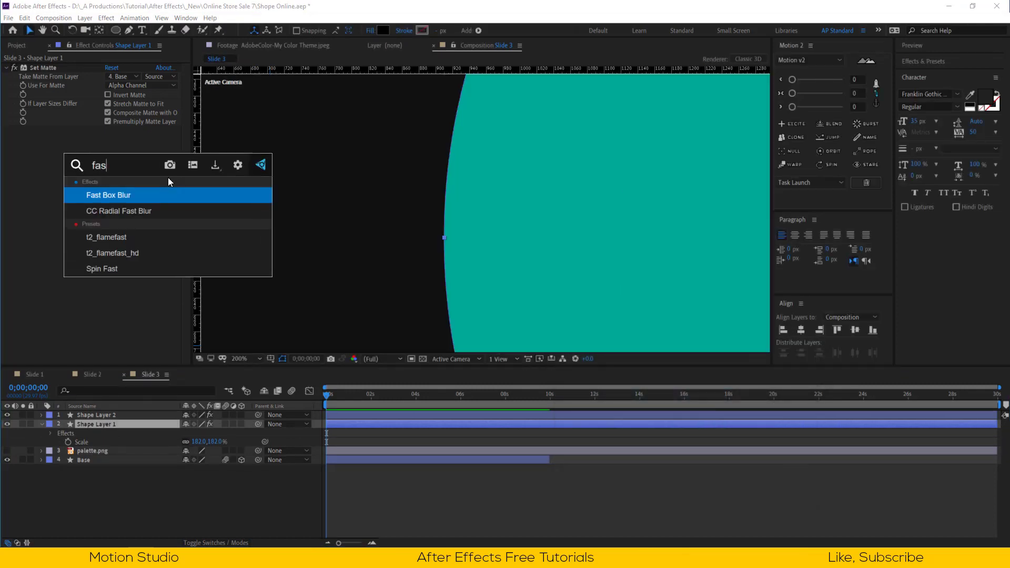
{"action": "left_click", "coordinate": [169, 200]}
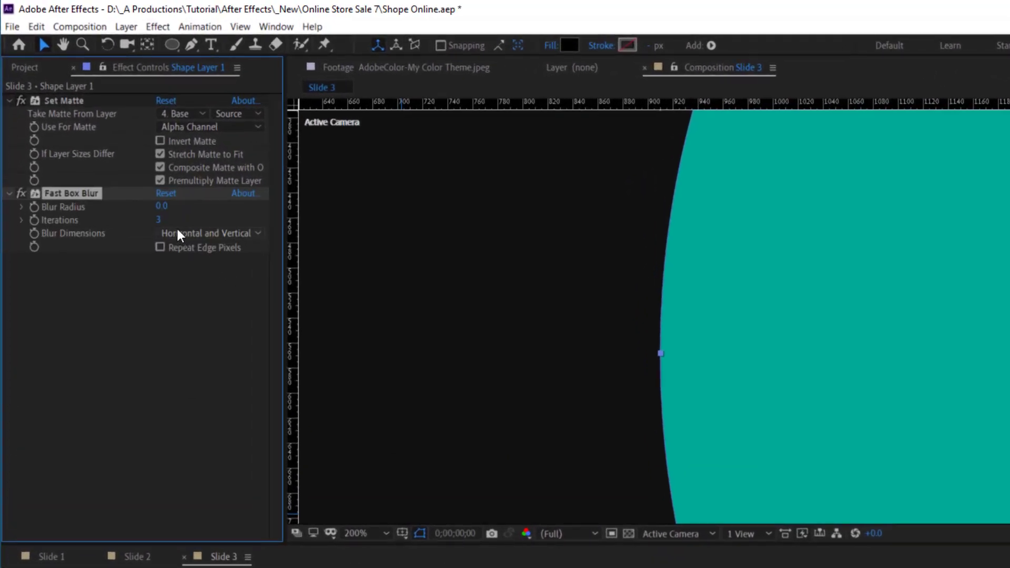
{"action": "left_click_drag", "start_coordinate": [162, 211], "coordinate": [210, 209]}
{"action": "scroll", "coordinate": [510, 349], "scroll_direction": "down", "scroll_amount": 2}
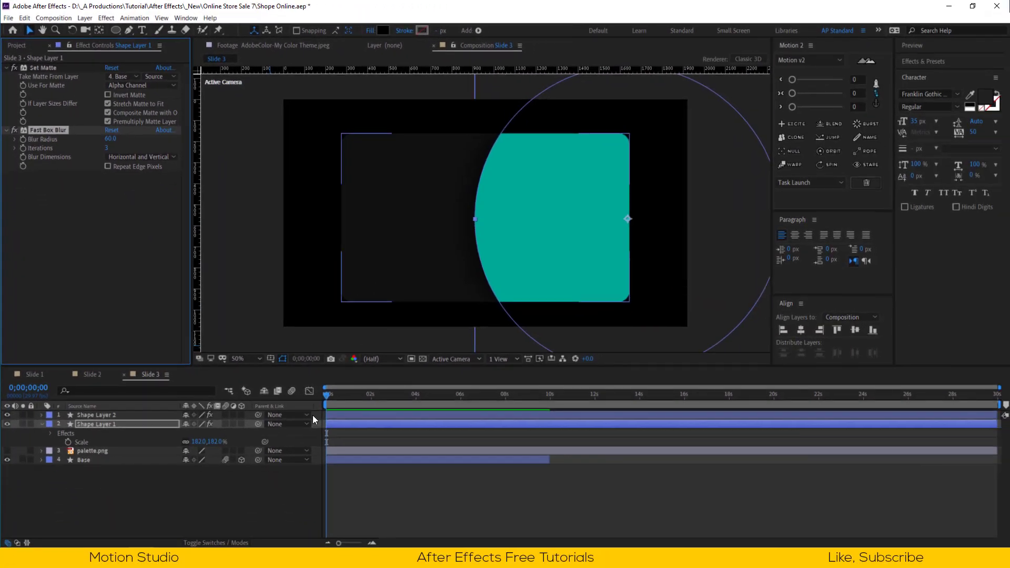
{"action": "left_click", "coordinate": [240, 550]}
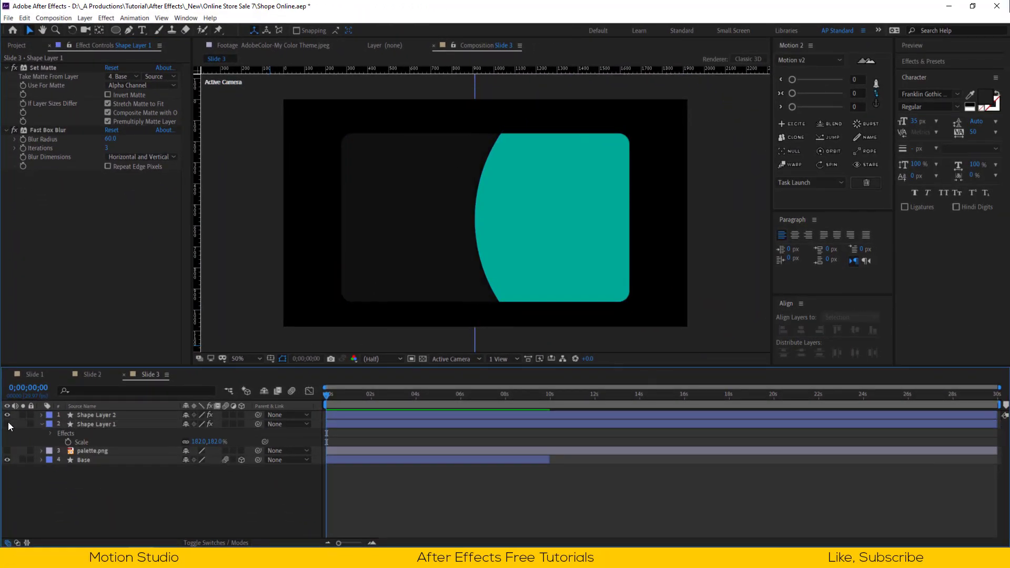
{"action": "left_click", "coordinate": [100, 423]}
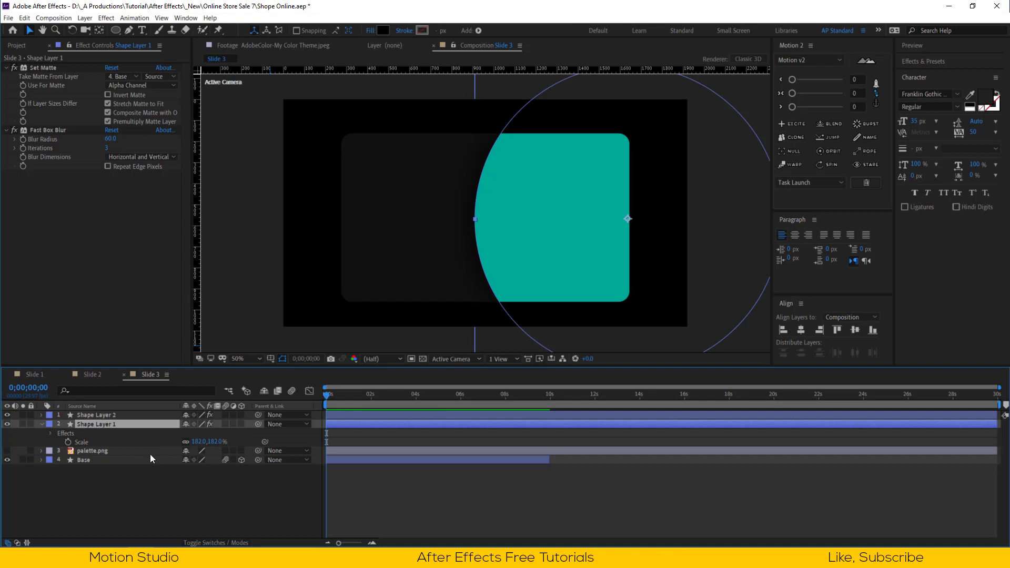
{"action": "left_click", "coordinate": [41, 415]}
{"action": "left_click", "coordinate": [84, 410]}
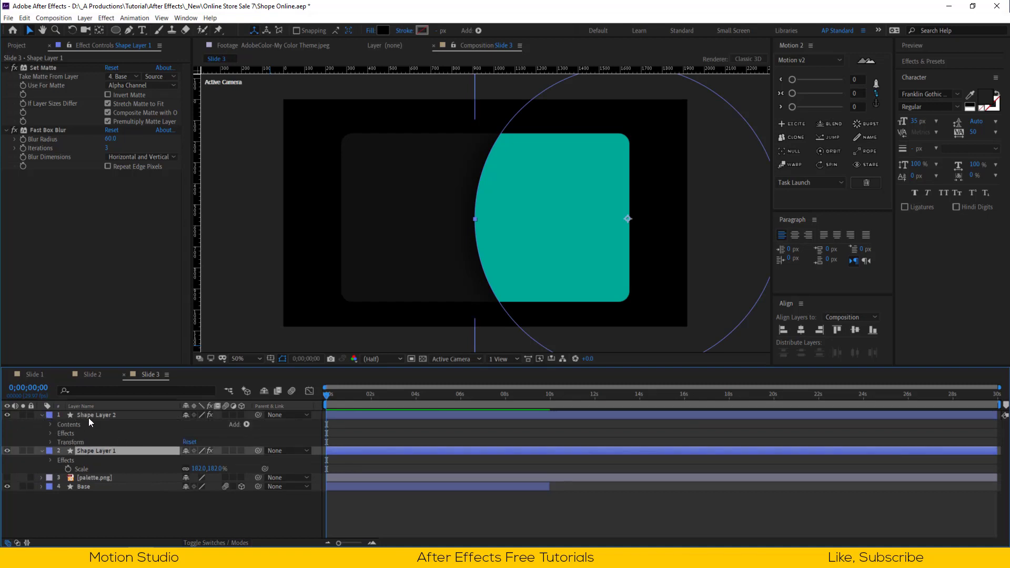
- Pickwhip Shape Layer 1's Scale to Shape Layer 2's Scale as an expression
{"action": "key", "text": "s"}
{"action": "left_click", "coordinate": [88, 415]}
{"action": "key", "text": "s"}
{"action": "left_click", "coordinate": [92, 432]}
{"action": "key", "text": "s"}
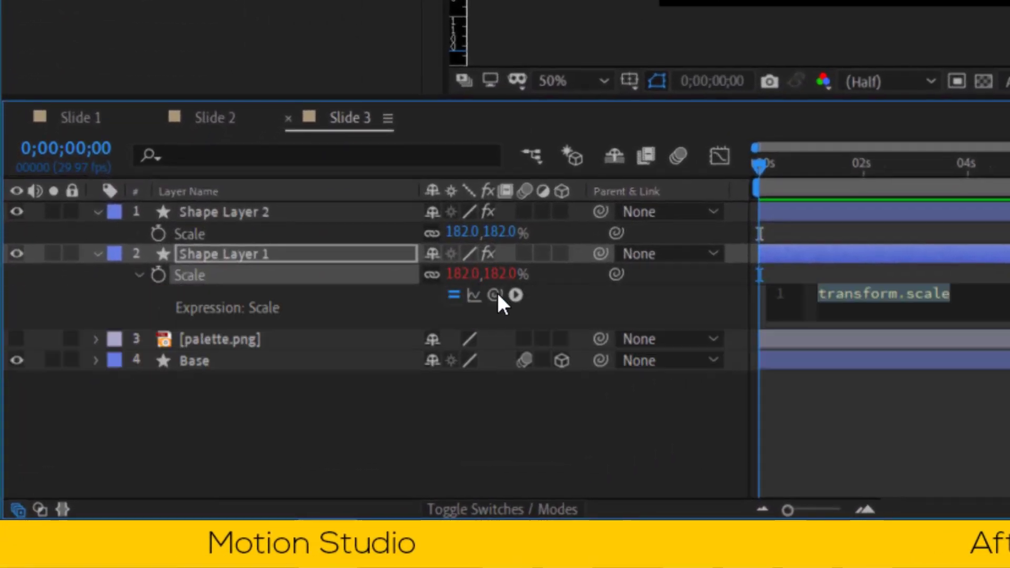
{"action": "left_click_drag", "start_coordinate": [473, 306], "coordinate": [252, 251]}
{"action": "left_click", "coordinate": [326, 424]}
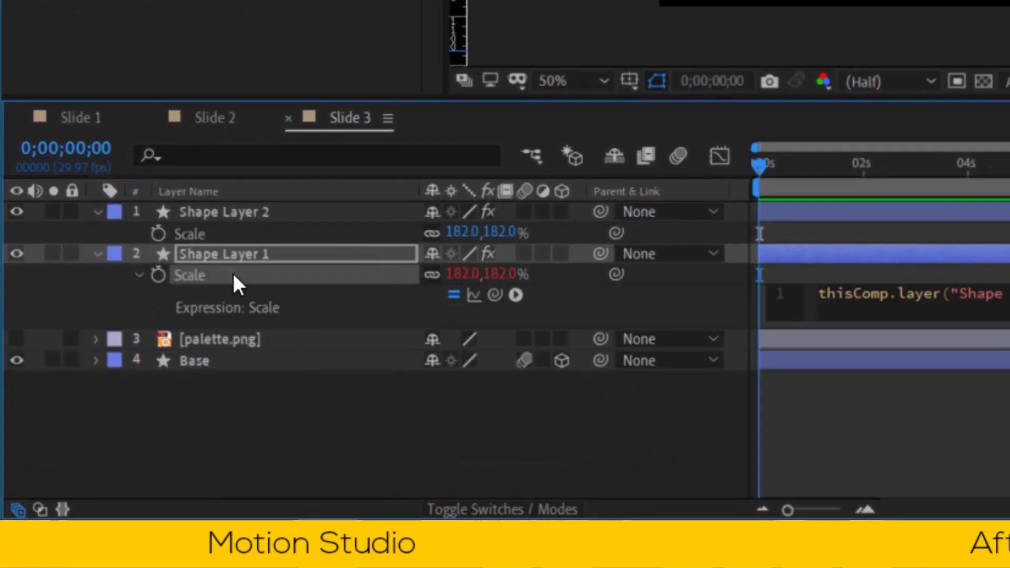
- Test the link by scaling Shape Layer 2, then return it to 182%
{"action": "left_click", "coordinate": [191, 270]}
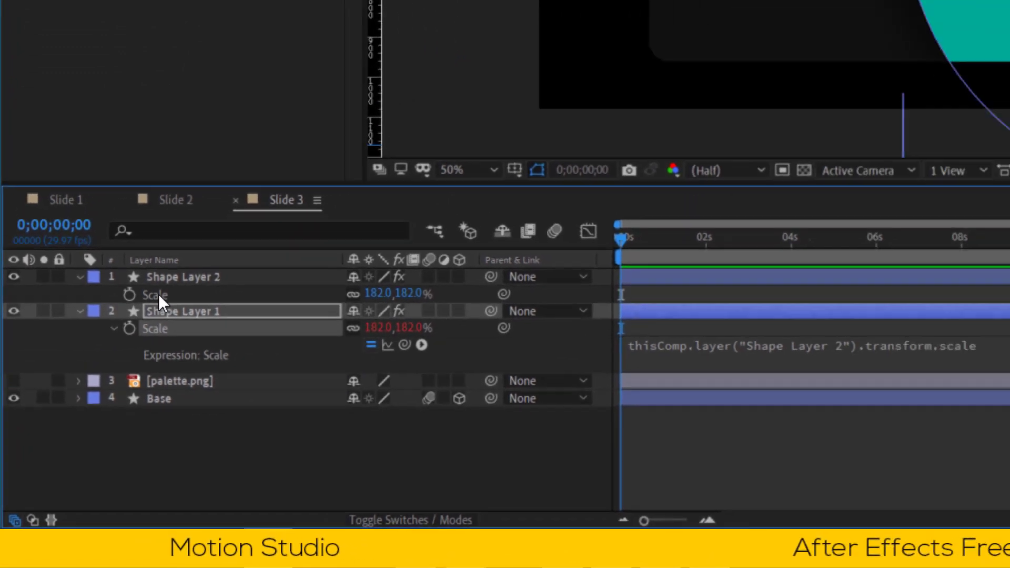
{"action": "left_click", "coordinate": [160, 295]}
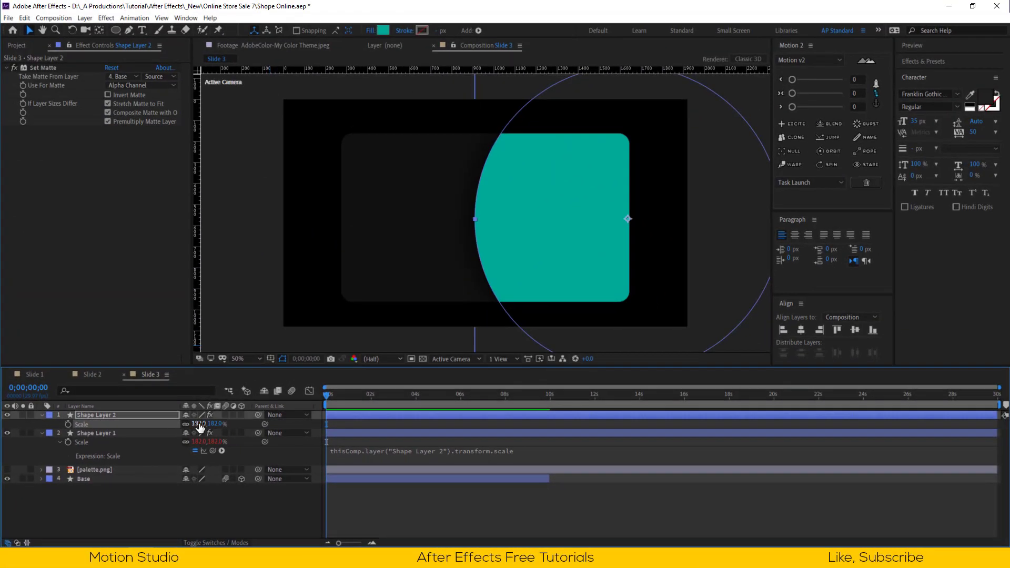
{"action": "mouse_move", "coordinate": [387, 294]}
{"action": "left_mouse_down"}
{"action": "mouse_move", "coordinate": [376, 293]}
{"action": "mouse_move", "coordinate": [387, 293]}
{"action": "left_mouse_up"}
{"action": "left_click_drag", "start_coordinate": [202, 424], "coordinate": [210, 477]}
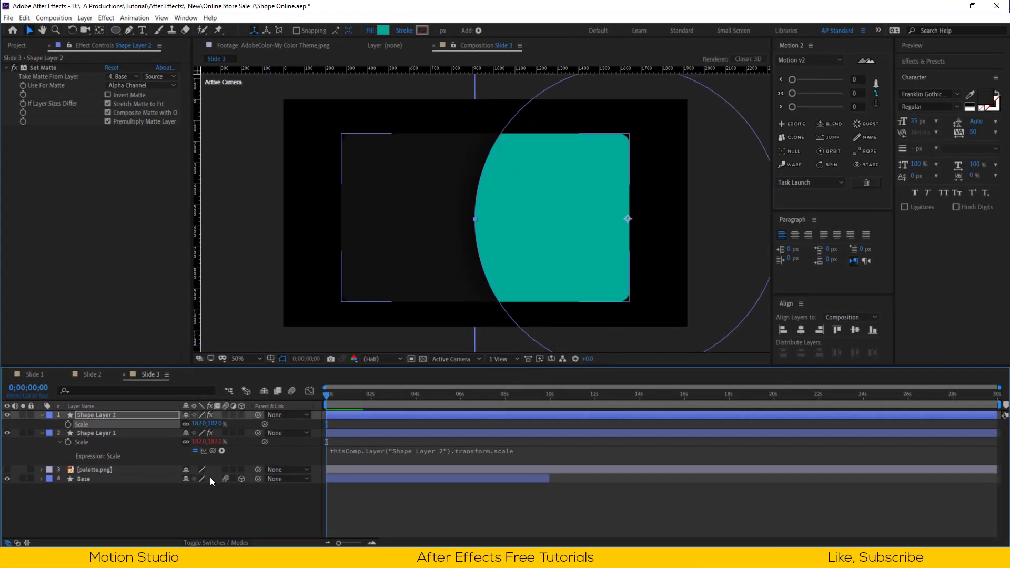
- Rename Shape Layer 1 to 'Big Shadow'
{"action": "left_click", "coordinate": [126, 415]}
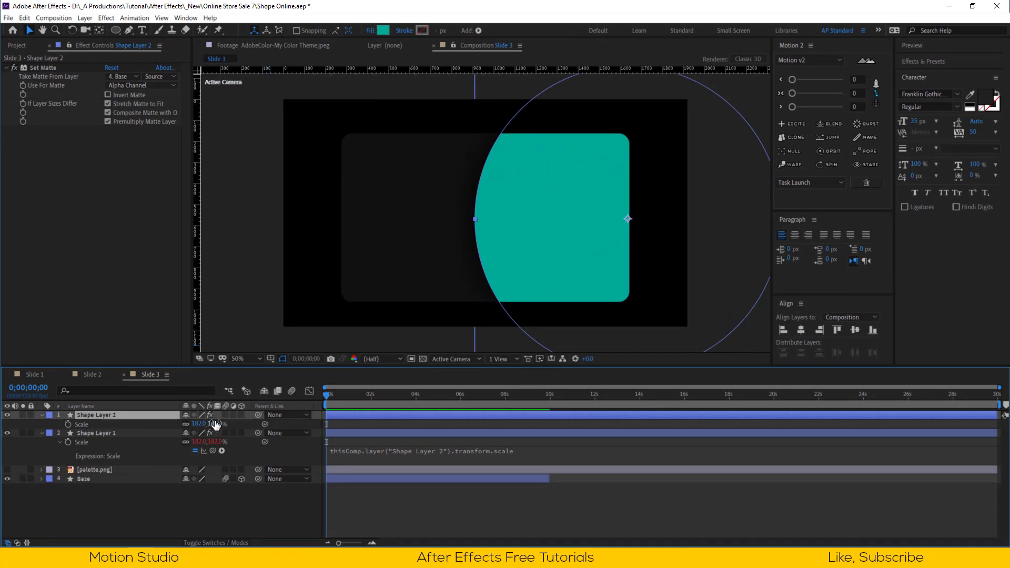
{"action": "key", "text": "F4"}
{"action": "left_click", "coordinate": [104, 433]}
{"action": "type", "text": "B"}
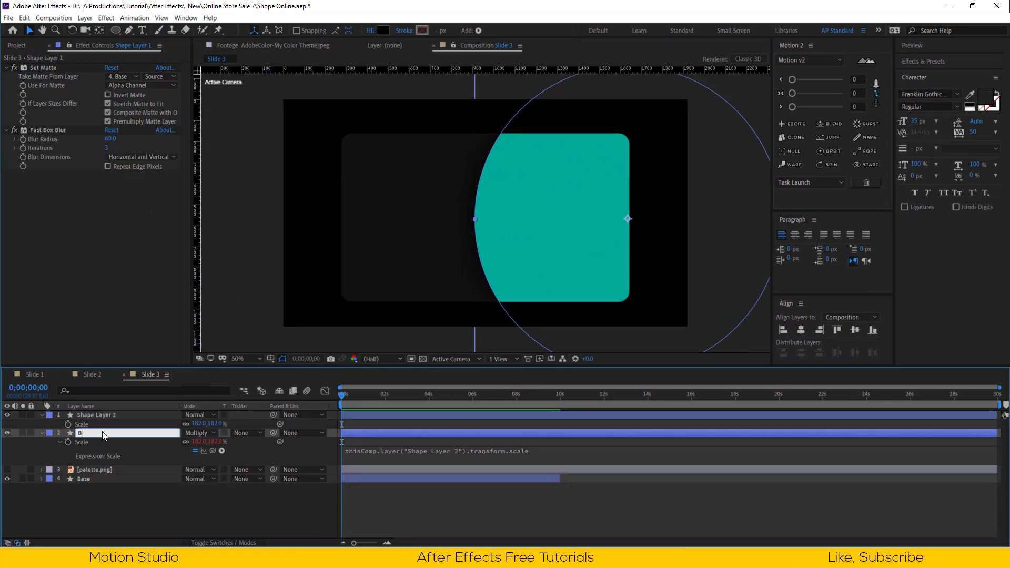
{"action": "type", "text": "ig Shadow"}
{"action": "key", "text": "Return"}
- Set Big Shadow's opacity to 75%, after first trying 50%
{"action": "type", "text": "t"}
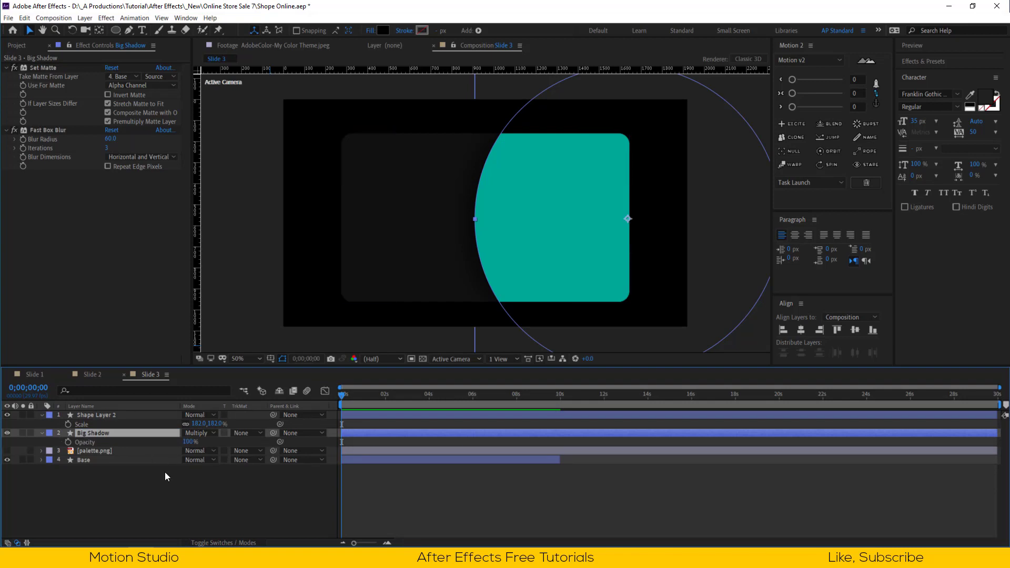
{"action": "type", "text": "50"}
{"action": "key", "text": "Return"}
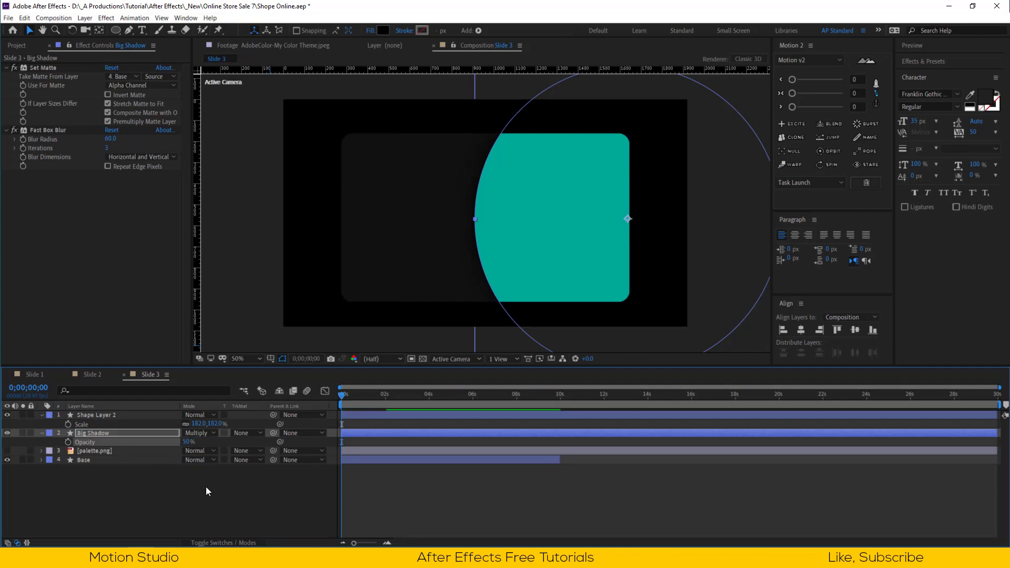
{"action": "left_click", "coordinate": [216, 488]}
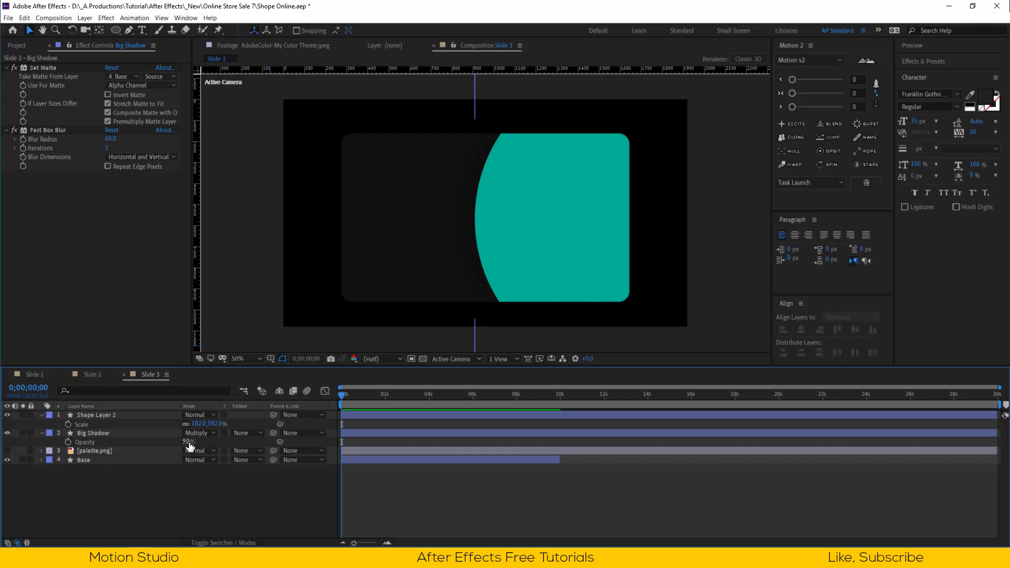
{"action": "type", "text": "75"}
{"action": "key", "text": "Return"}
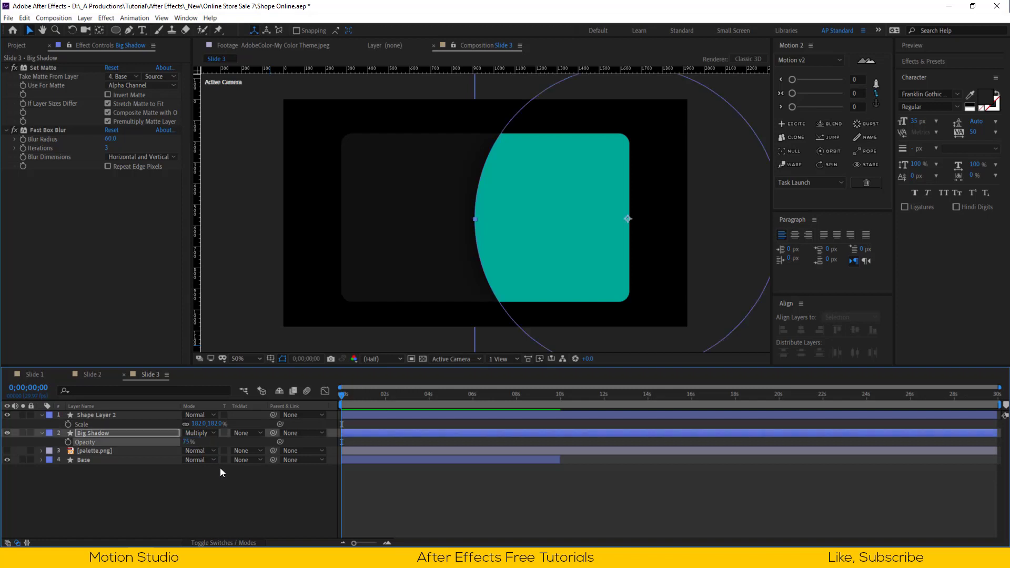
{"action": "left_click", "coordinate": [219, 468]}
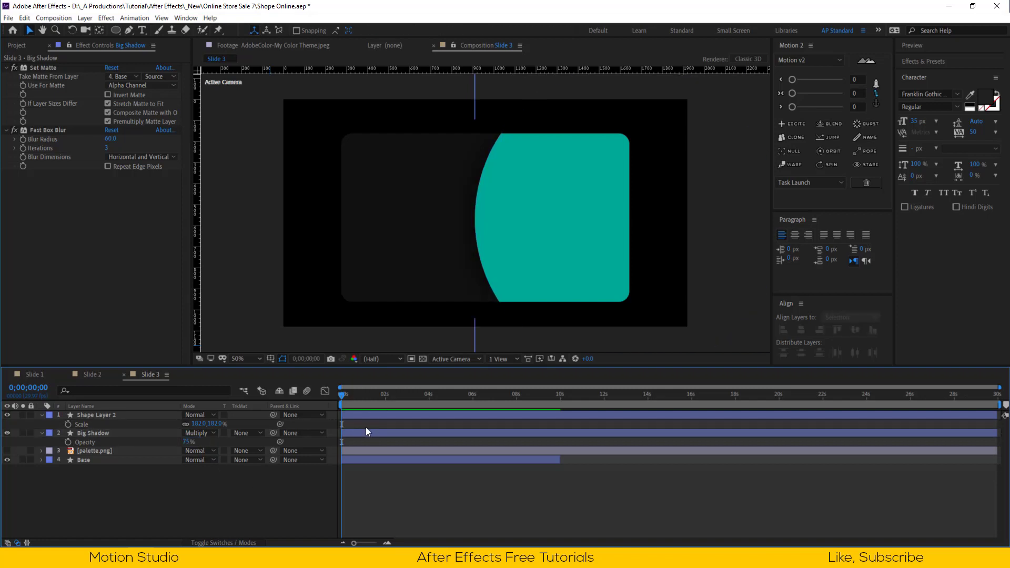
{"action": "key", "text": "space"}
- Keyframe Shape Layer 2's Scale at 182% at 0;00;00;20 and 0% at the start
{"action": "left_click", "coordinate": [68, 424]}
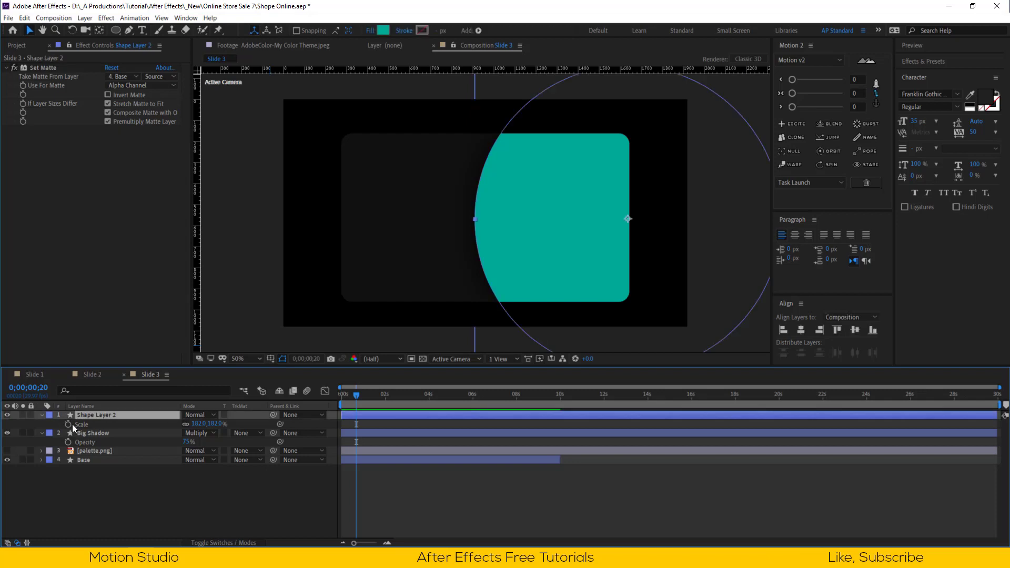
{"action": "left_click", "coordinate": [345, 404]}
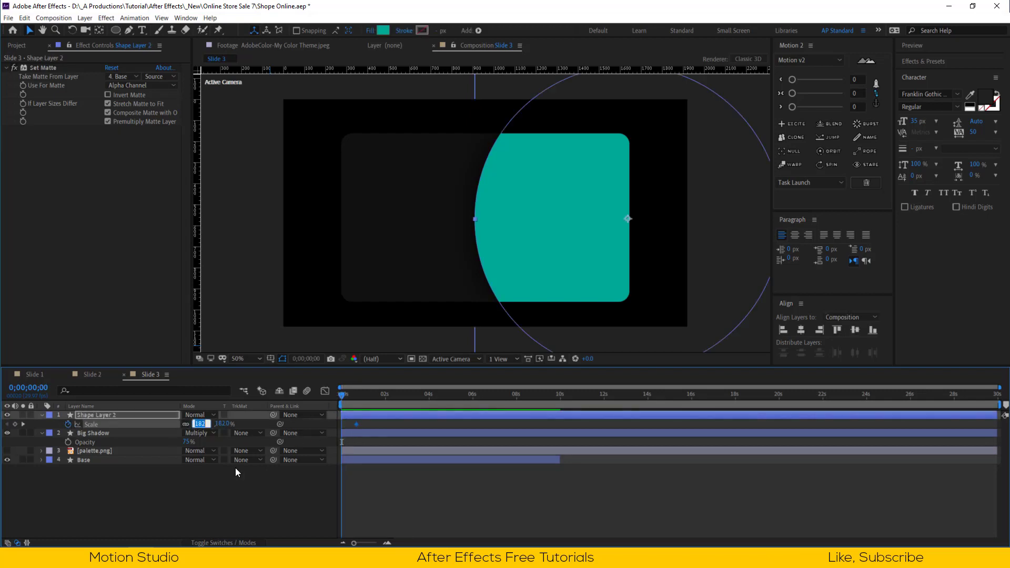
{"action": "type", "text": "0"}
{"action": "key", "text": "Return"}
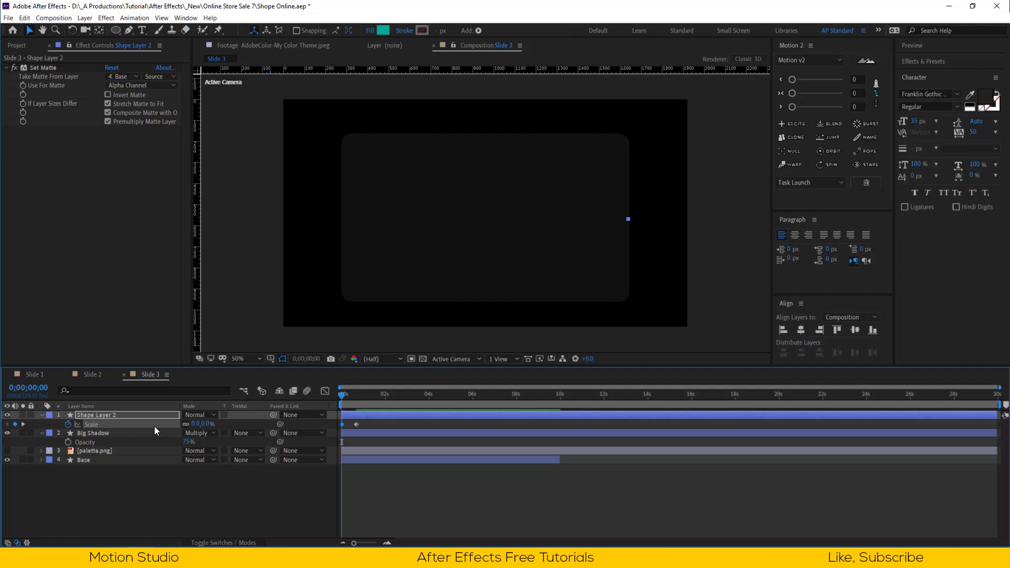
- In the Graph Editor, lengthen the ease into the final Scale keyframe
{"action": "left_click", "coordinate": [326, 392]}
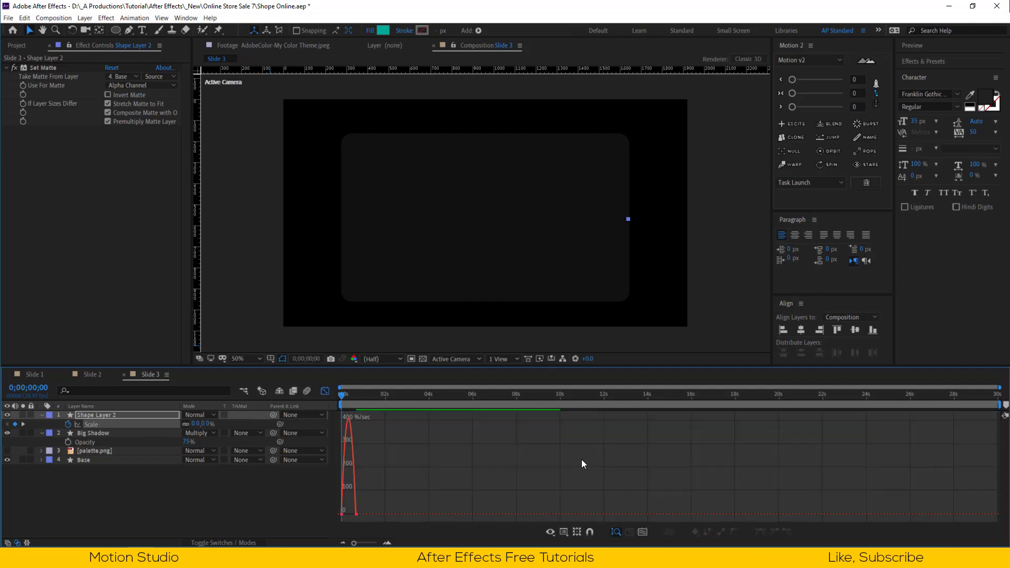
{"action": "left_click", "coordinate": [643, 532]}
{"action": "left_click_drag", "start_coordinate": [902, 489], "coordinate": [793, 522]}
{"action": "left_click_drag", "start_coordinate": [659, 522], "coordinate": [421, 505]}
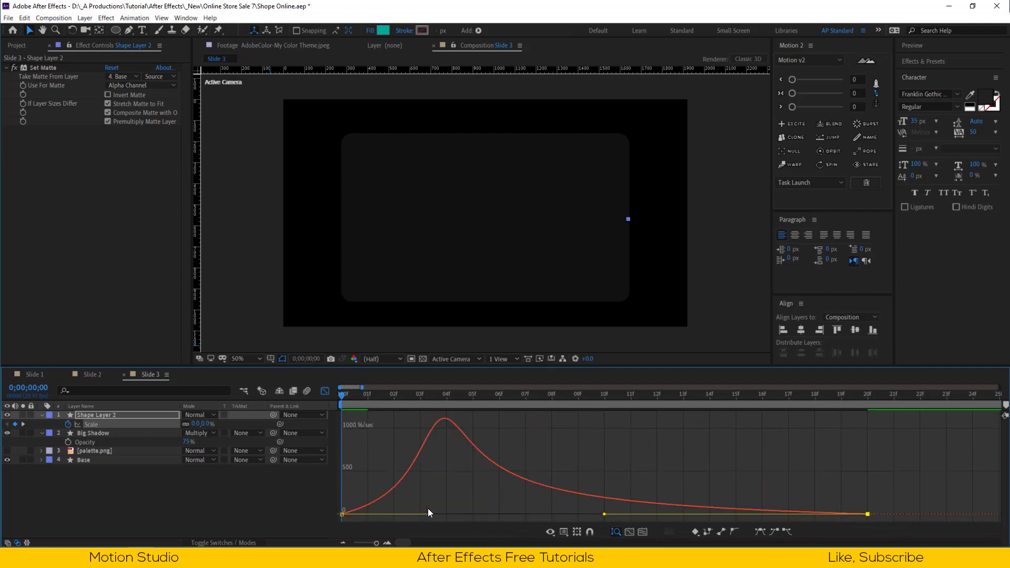
{"action": "left_click", "coordinate": [320, 392]}
- Preview the pop-in, then park at 0;00;00;22 to see the full-size shape
{"action": "key", "text": ";"}
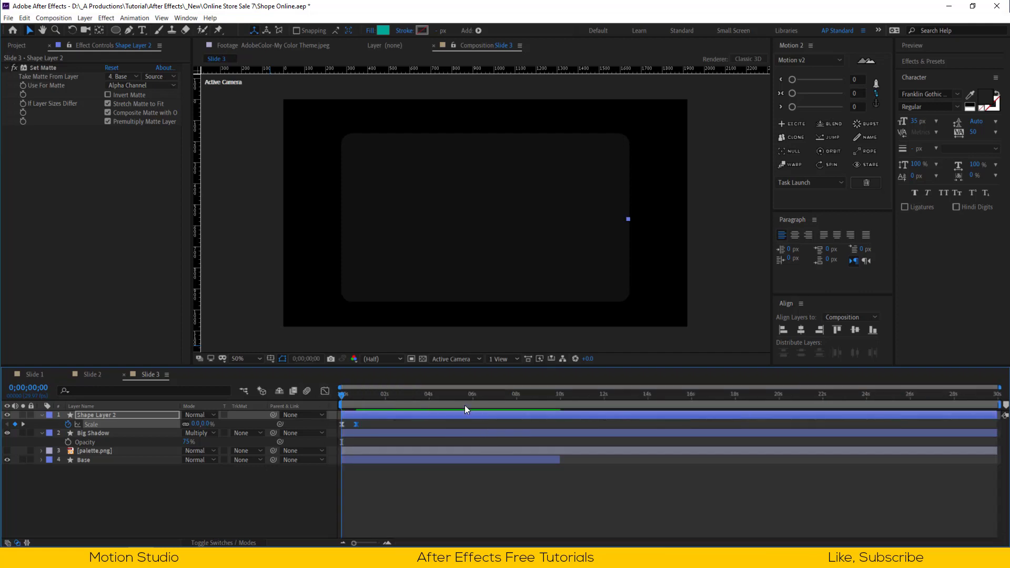
{"action": "left_click", "coordinate": [441, 396]}
{"action": "key", "text": "space"}
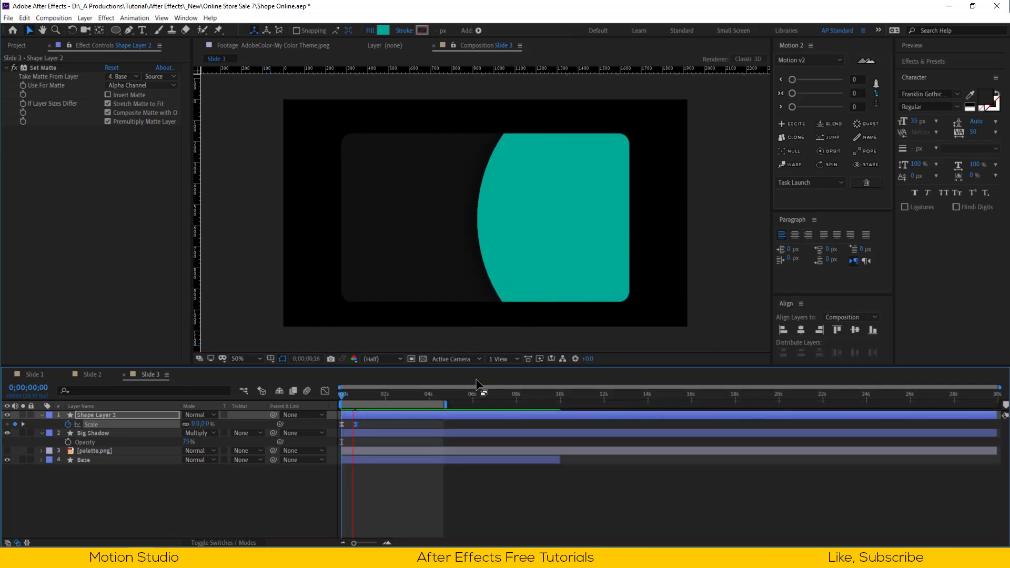
{"action": "left_click", "coordinate": [343, 401]}
{"action": "left_click_drag", "start_coordinate": [344, 404], "coordinate": [358, 402]}
- Duplicate Shape Layer 2 as Shape Layer 3 and move it beneath Shape Layer 2
{"action": "left_click", "coordinate": [159, 503]}
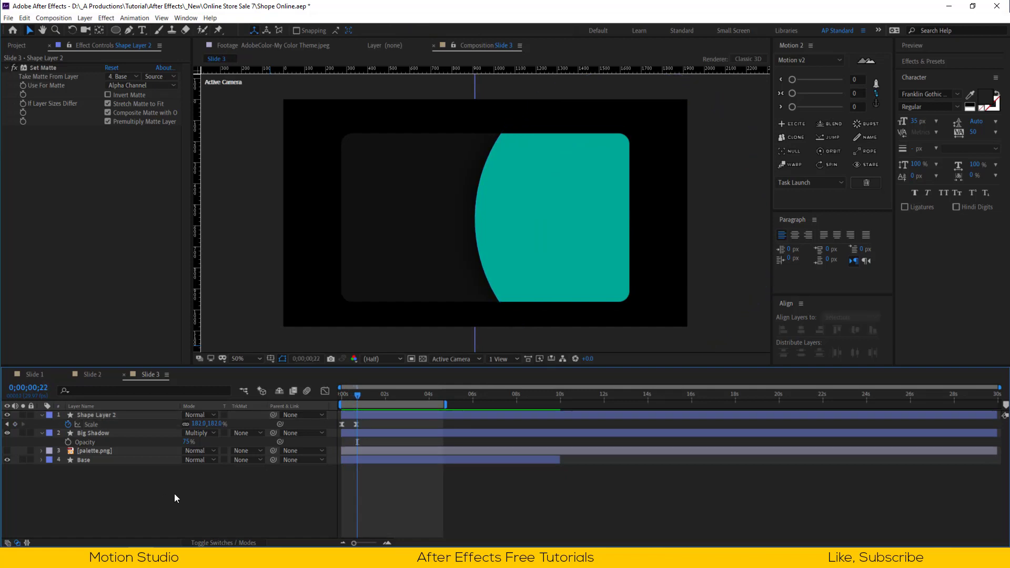
{"action": "left_click", "coordinate": [93, 417]}
{"action": "key", "text": "ctrl+d"}
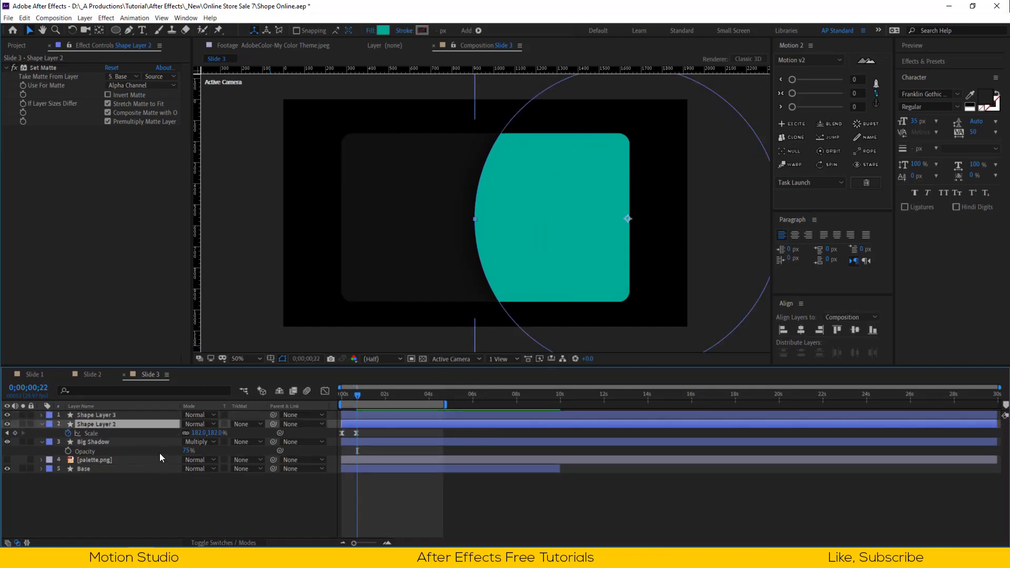
{"action": "left_click", "coordinate": [103, 417]}
{"action": "key", "text": "u"}
{"action": "left_click_drag", "start_coordinate": [198, 424], "coordinate": [189, 430]}
{"action": "key", "text": "ctrl+z"}
{"action": "left_click", "coordinate": [113, 450]}
{"action": "key", "text": "s"}
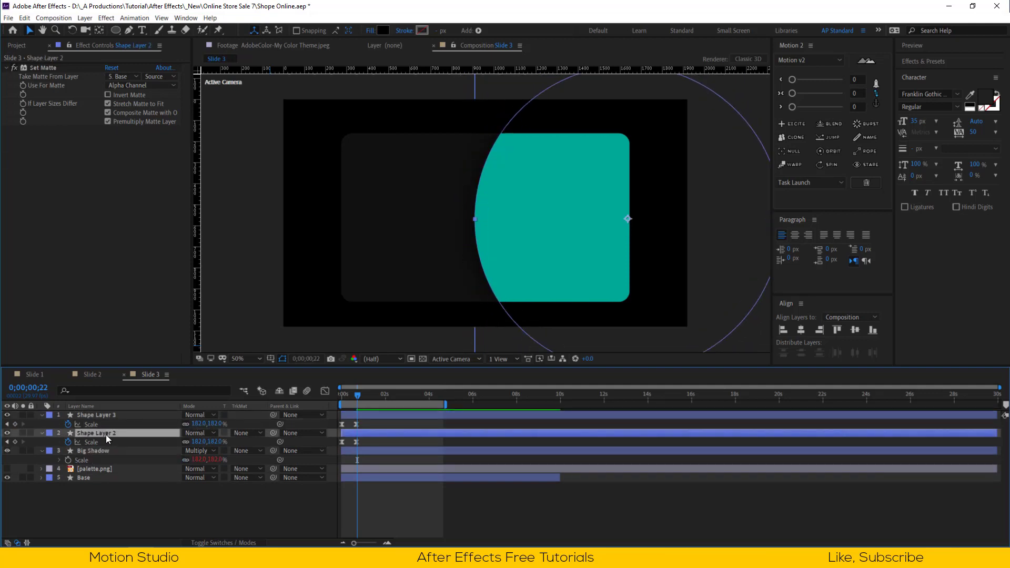
{"action": "left_click_drag", "start_coordinate": [174, 416], "coordinate": [141, 442]}
- Give Shape Layer 3 a darker teal fill sampled from palette.png, then hide the palette
{"action": "left_click", "coordinate": [7, 468]}
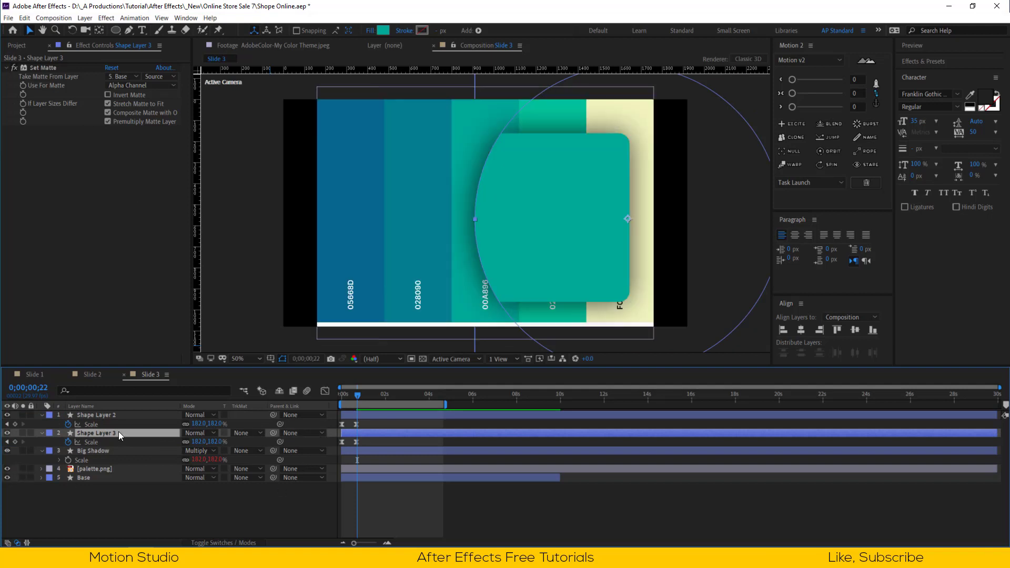
{"action": "left_click", "coordinate": [384, 30]}
{"action": "left_click", "coordinate": [775, 409]}
{"action": "left_click", "coordinate": [413, 263]}
{"action": "left_click", "coordinate": [793, 354]}
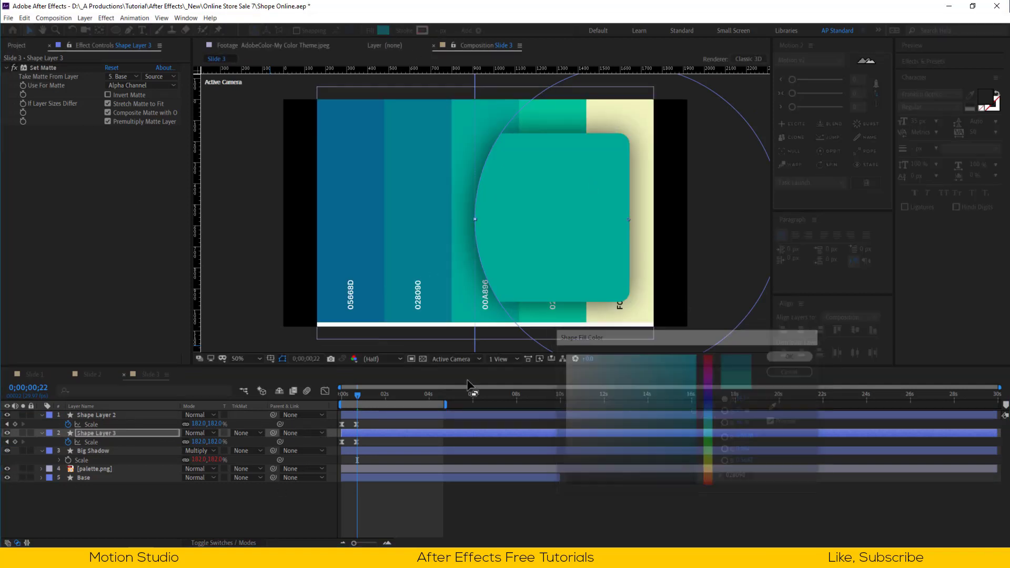
{"action": "left_click", "coordinate": [95, 469]}
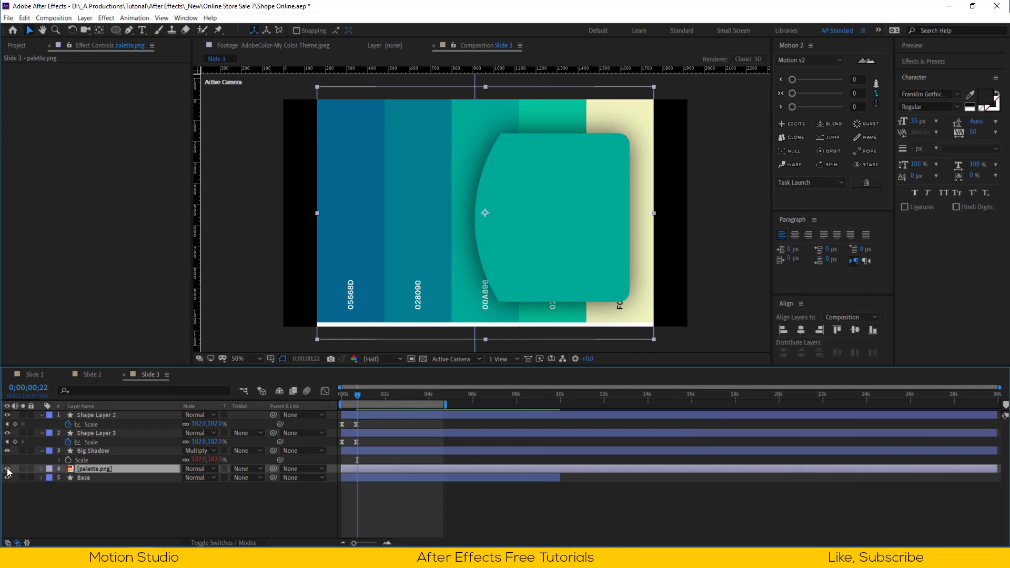
{"action": "left_click", "coordinate": [7, 469]}
{"action": "left_click", "coordinate": [102, 433]}
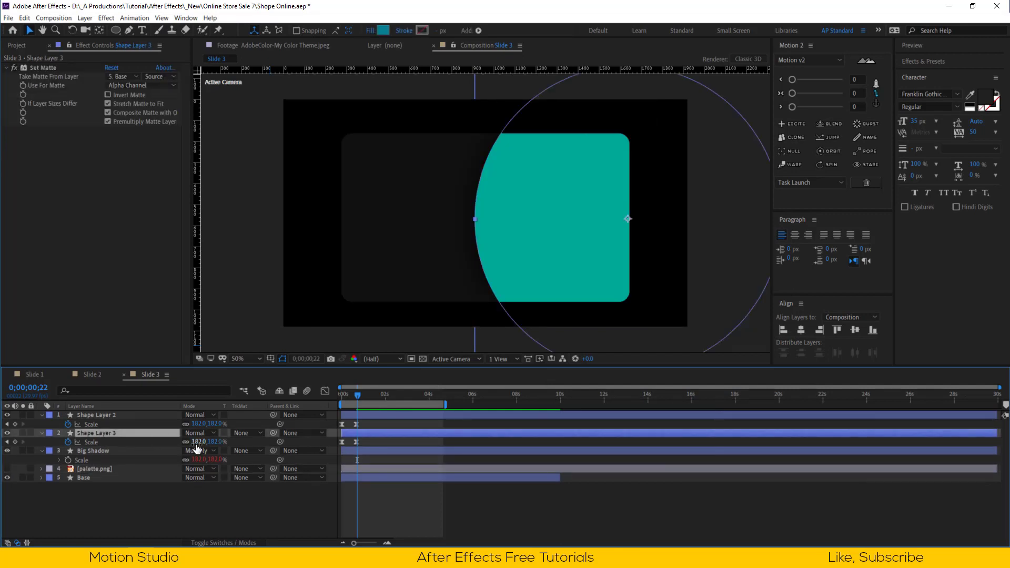
- Animate Shape Layer 3's Scale to 210%, placed under Big Shadow, and retime its keyframe
{"action": "left_click_drag", "start_coordinate": [196, 442], "coordinate": [208, 442]}
{"action": "left_click_drag", "start_coordinate": [100, 433], "coordinate": [113, 462]}
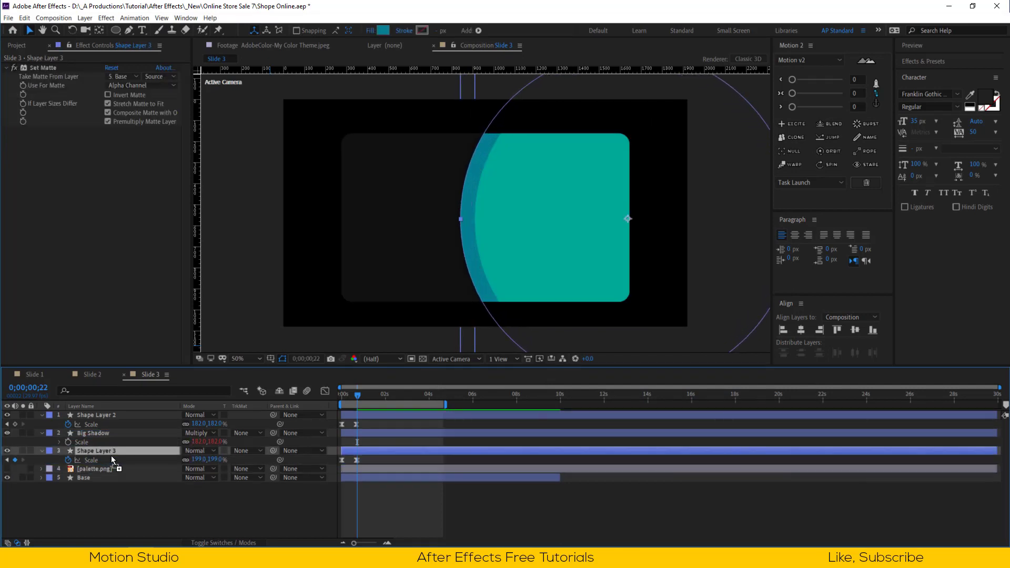
{"action": "left_click_drag", "start_coordinate": [199, 460], "coordinate": [206, 460]}
{"action": "left_click", "coordinate": [200, 460]}
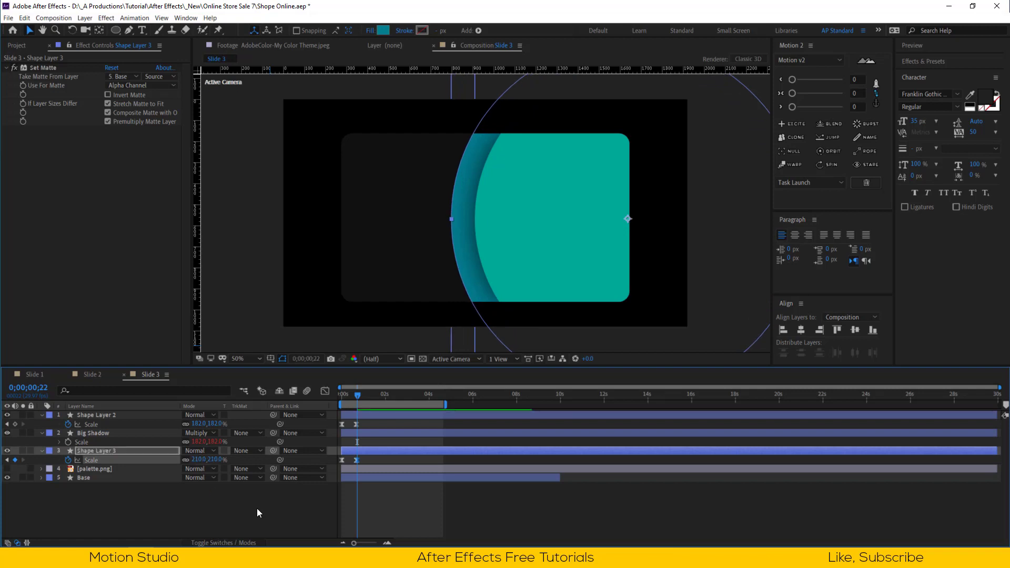
{"action": "left_click", "coordinate": [272, 517]}
{"action": "key", "text": "equal"}
{"action": "key", "text": "equal"}
{"action": "key", "text": "equal"}
{"action": "left_click", "coordinate": [346, 460]}
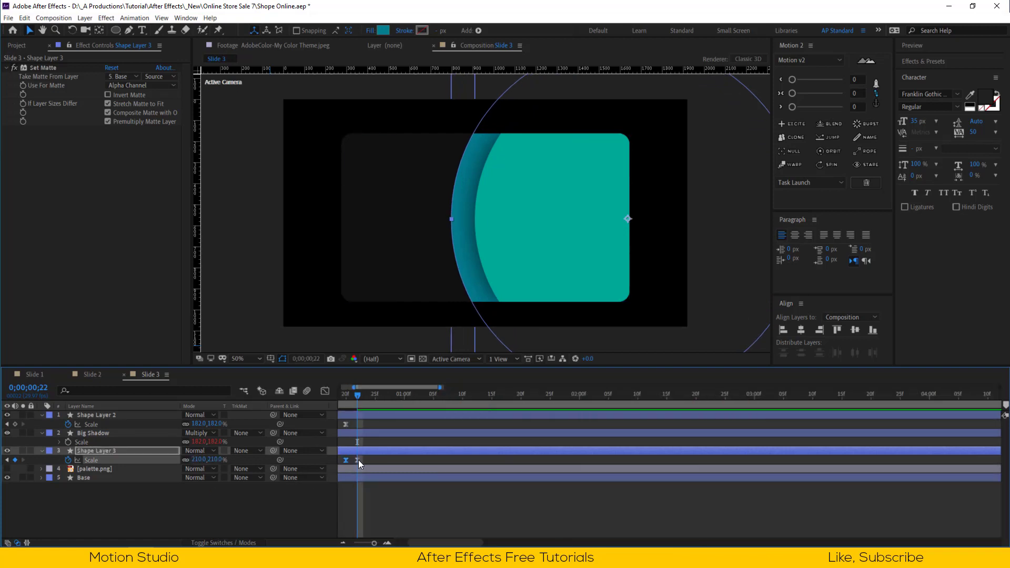
{"action": "key", "text": "Delete"}
{"action": "left_click_drag", "start_coordinate": [354, 388], "coordinate": [339, 388]}
{"action": "left_click_drag", "start_coordinate": [451, 461], "coordinate": [471, 462]}
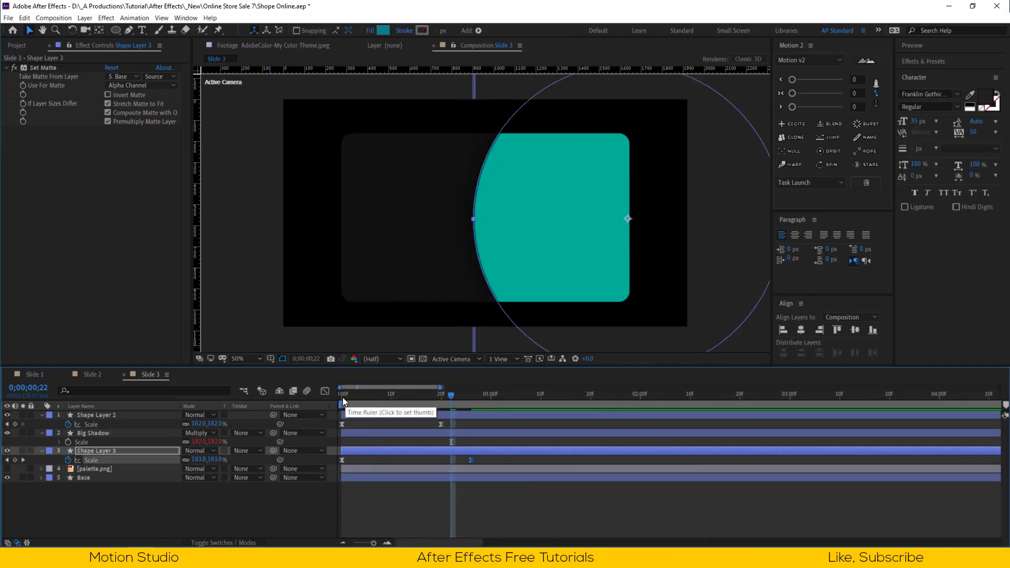
{"action": "left_click_drag", "start_coordinate": [342, 396], "coordinate": [406, 396]}
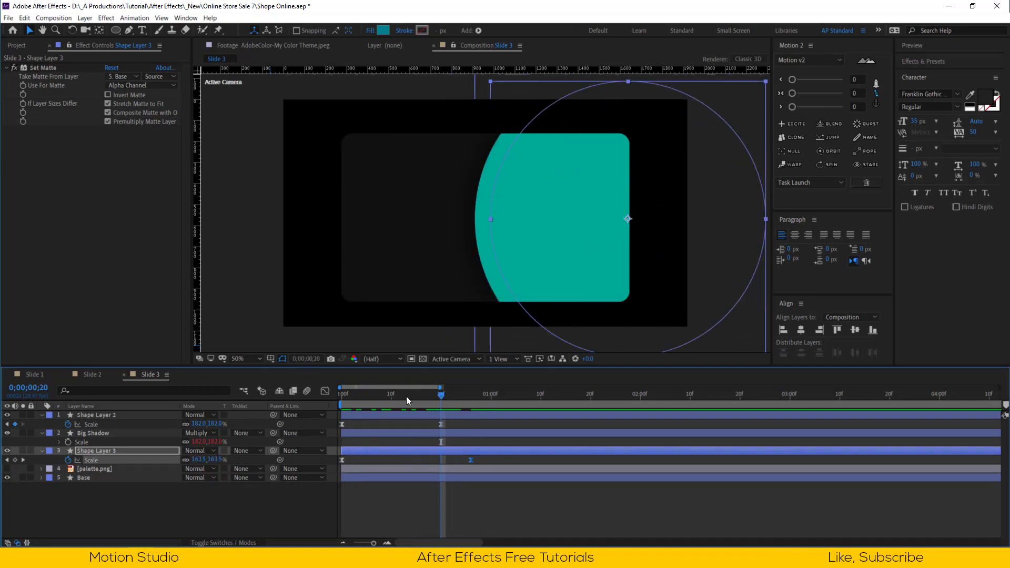
- Keyframe Shape Layer 3's opacity to fade from 100% at 13f to 0% at 26f
{"action": "key", "text": "shift+t"}
{"action": "left_click", "coordinate": [68, 469]}
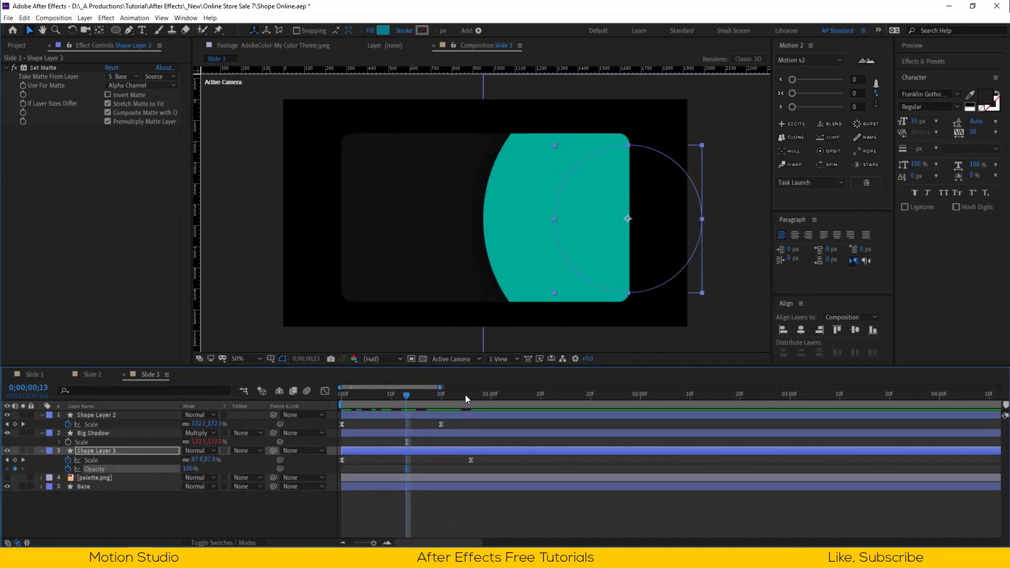
{"action": "left_click", "coordinate": [470, 397]}
{"action": "left_click_drag", "start_coordinate": [187, 468], "coordinate": [330, 468]}
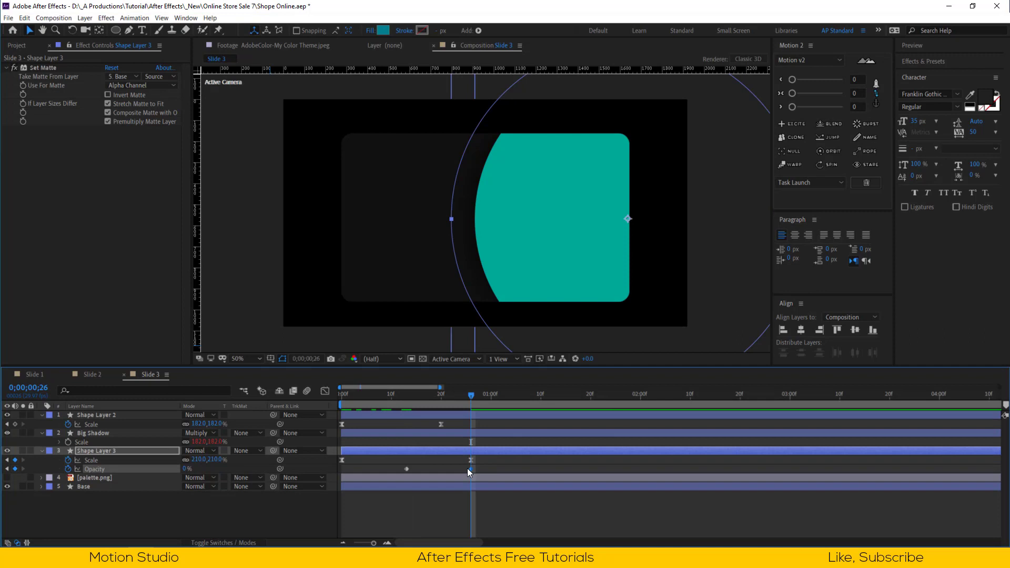
{"action": "left_click", "coordinate": [473, 519]}
- Retime Shape Layer 3's end keyframes to about 26f–27f and set its end scale to 250%
{"action": "left_click_drag", "start_coordinate": [394, 396], "coordinate": [455, 406]}
{"action": "left_click_drag", "start_coordinate": [481, 460], "coordinate": [446, 461]}
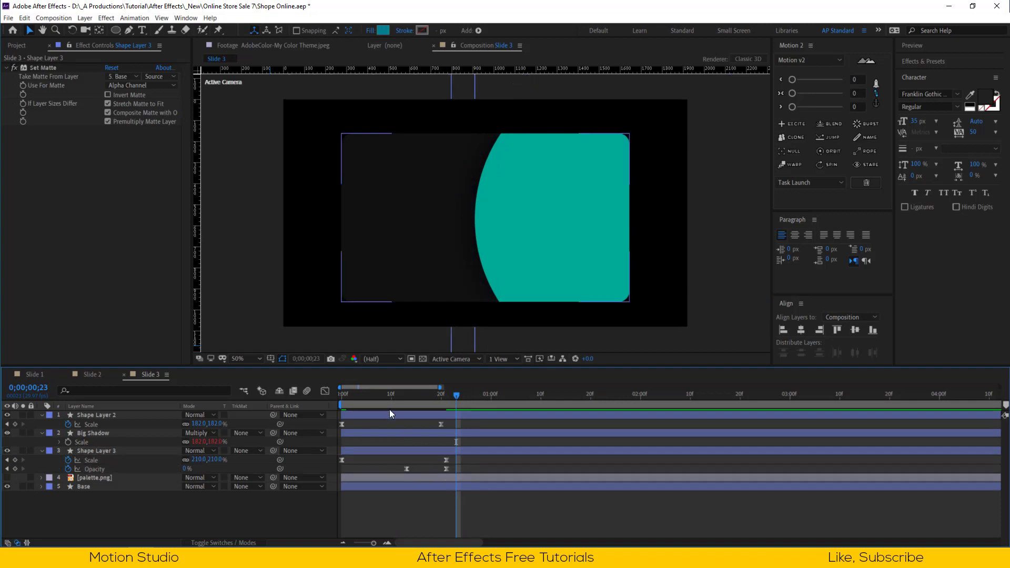
{"action": "left_click_drag", "start_coordinate": [389, 405], "coordinate": [447, 398]}
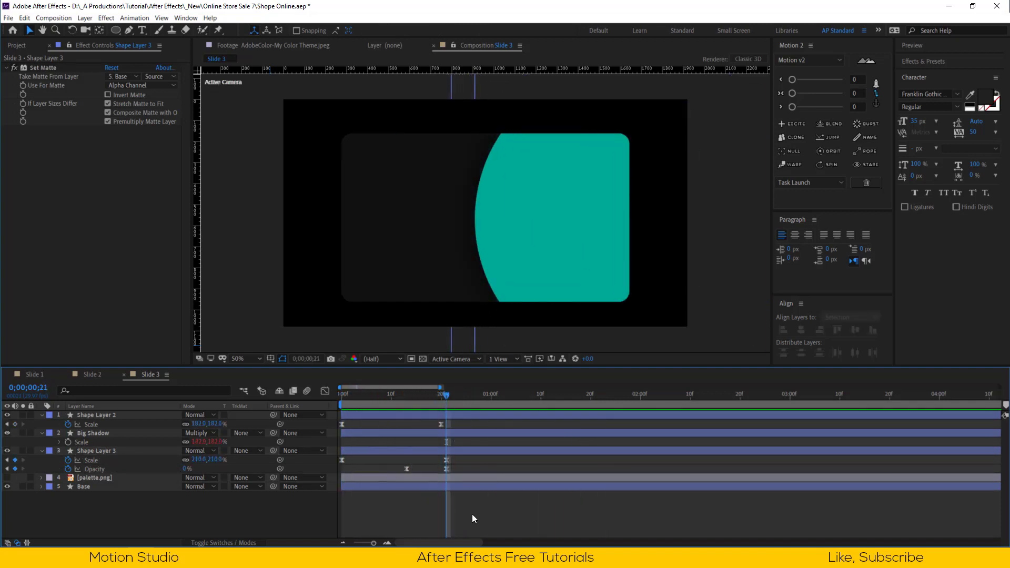
{"action": "left_click_drag", "start_coordinate": [446, 469], "coordinate": [462, 466]}
{"action": "left_click", "coordinate": [447, 460]}
{"action": "left_click", "coordinate": [199, 459]}
{"action": "type", "text": "250"}
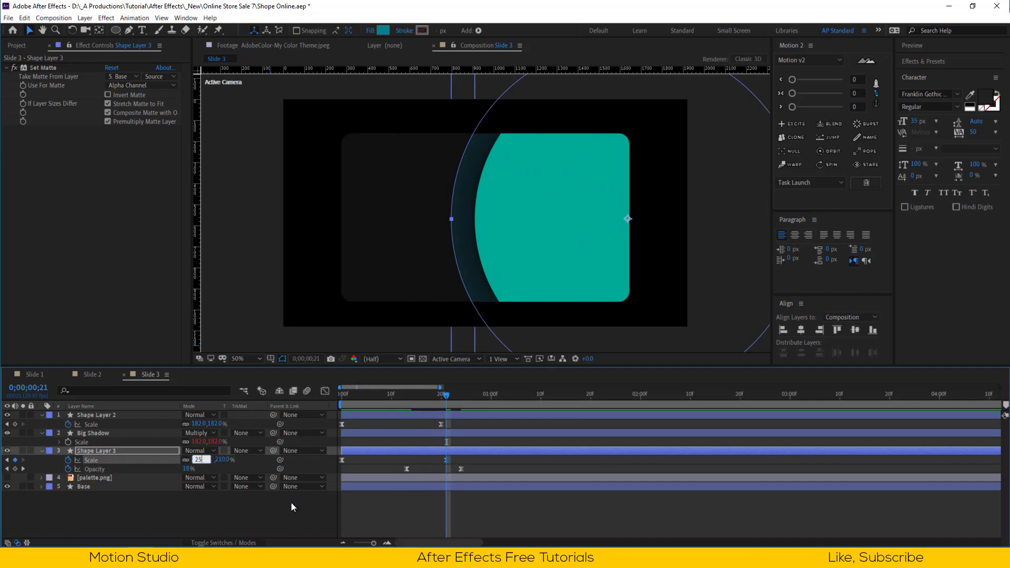
{"action": "key", "text": "Return"}
{"action": "left_click_drag", "start_coordinate": [462, 468], "coordinate": [476, 462]}
{"action": "left_click_drag", "start_coordinate": [356, 396], "coordinate": [464, 402]}
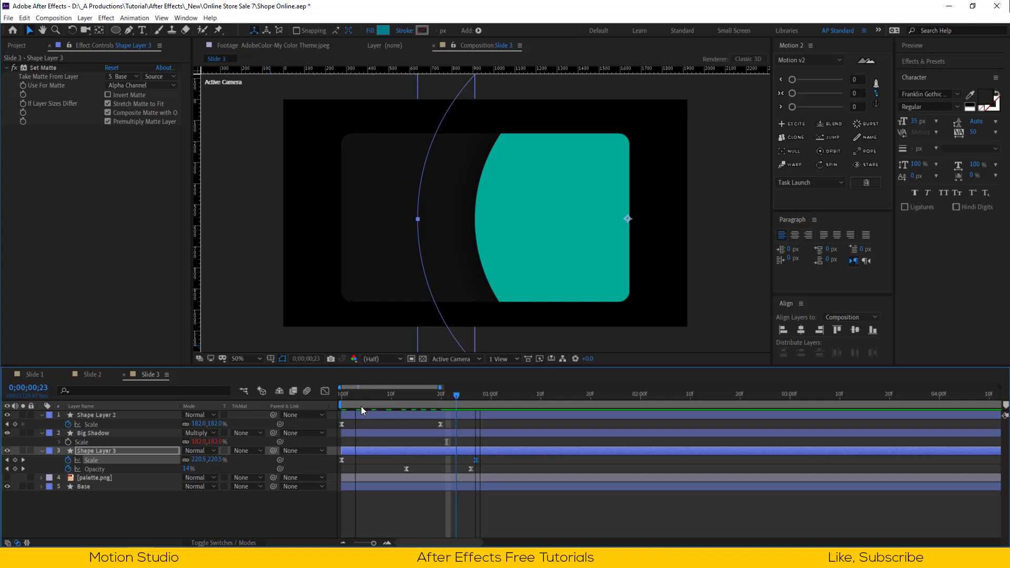
- Paste Shape Layer 2's scale keyframe at 23f and set it to 186% for an overshoot
{"action": "key", "text": "Home"}
{"action": "left_click_drag", "start_coordinate": [396, 395], "coordinate": [441, 403]}
{"action": "left_click", "coordinate": [440, 424]}
{"action": "key", "text": "Page_Down"}
{"action": "key", "text": "Page_Down"}
{"action": "key", "text": "Page_Down"}
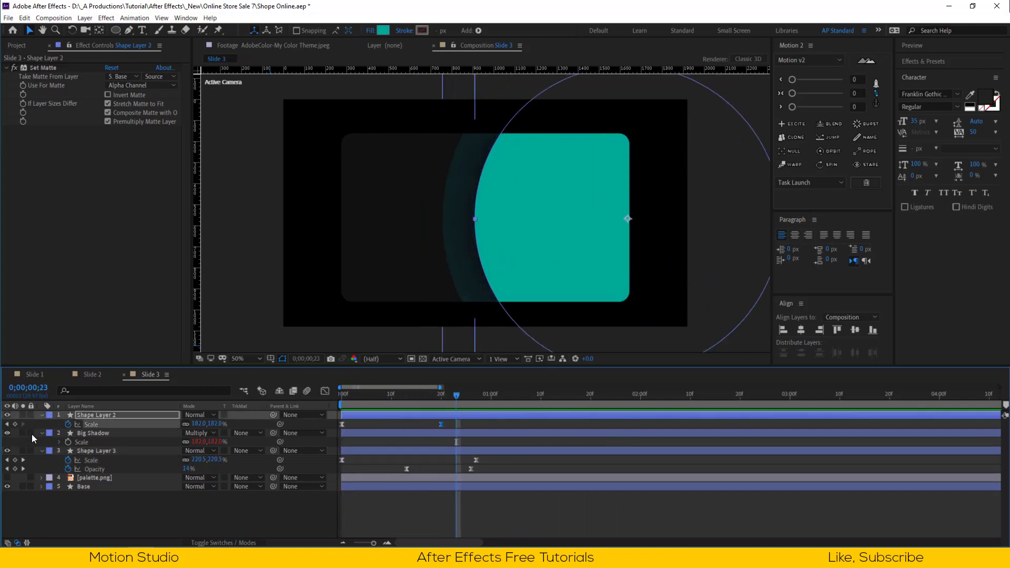
{"action": "key", "text": "ctrl+v"}
{"action": "key", "text": "j"}
{"action": "left_click", "coordinate": [199, 424]}
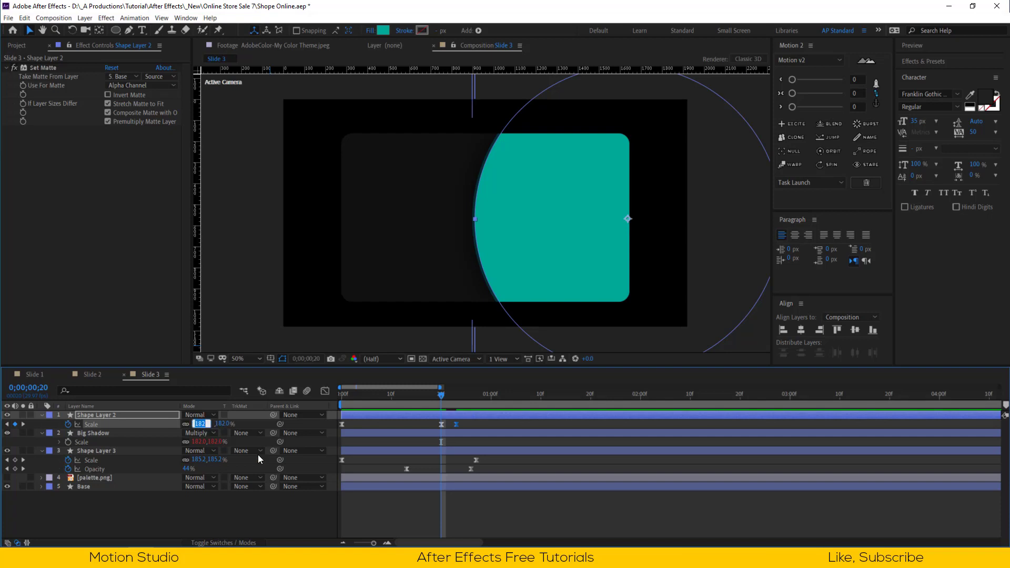
{"action": "type", "text": "186"}
{"action": "key", "text": "Return"}
- Scrub through the overshoot, zoom the timeline out to 30 s and preview the animation
{"action": "left_click_drag", "start_coordinate": [427, 393], "coordinate": [475, 403]}
{"action": "key", "text": "Home"}
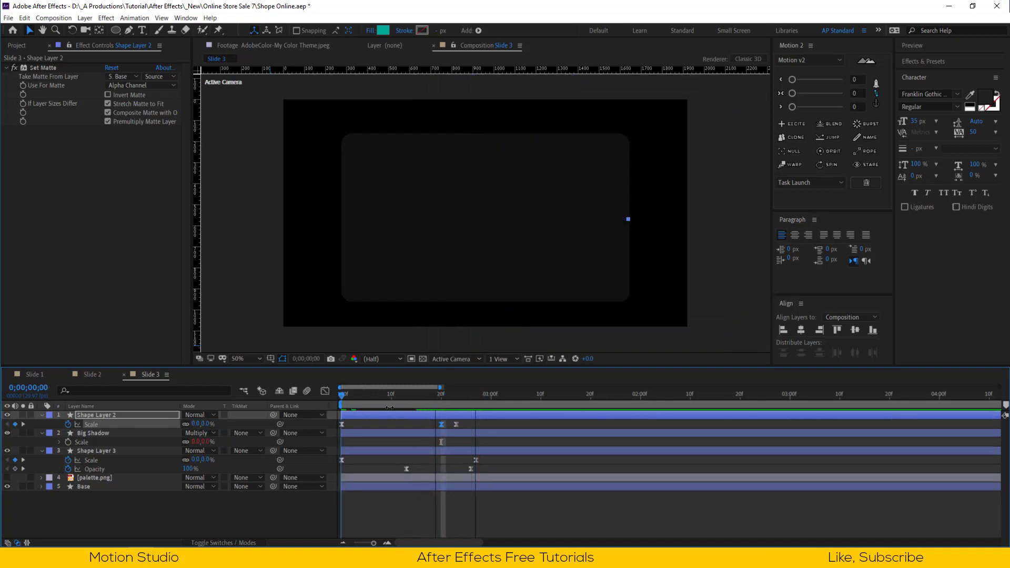
{"action": "key", "text": "semicolon"}
{"action": "key", "text": "space"}
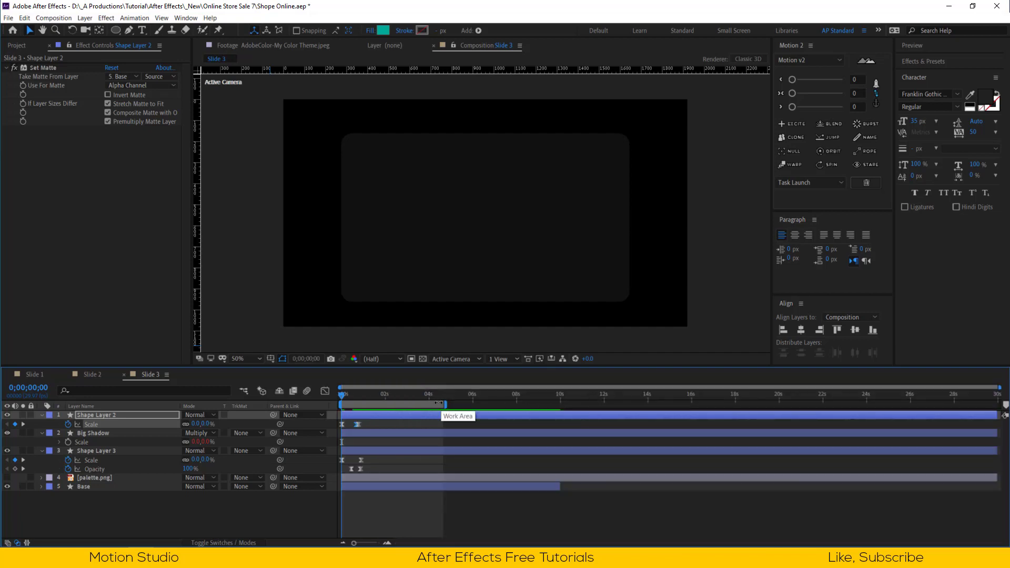
- Stop the preview, collapse all layer properties and show the project's imported files
{"action": "left_click", "coordinate": [388, 394]}
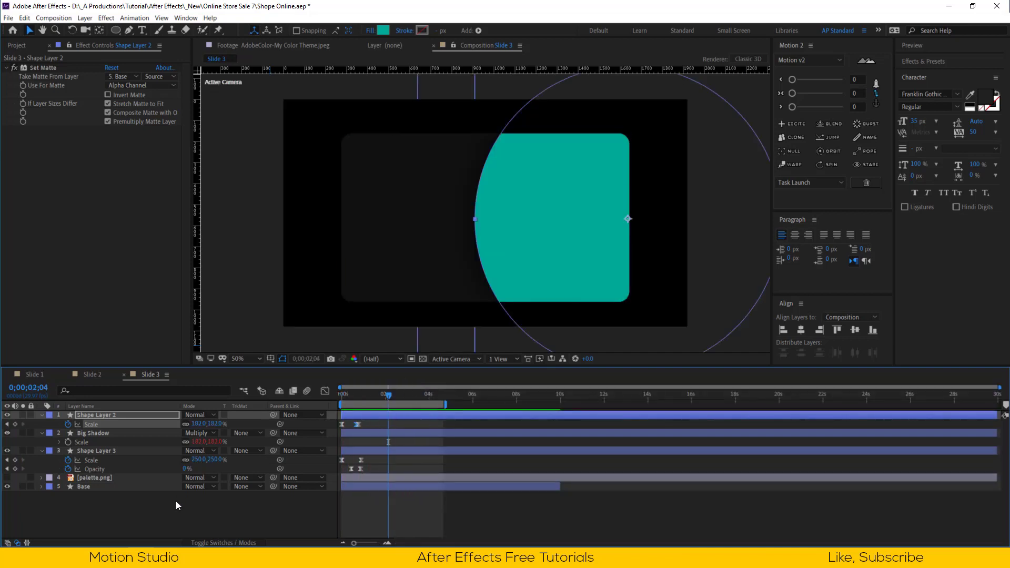
{"action": "left_click", "coordinate": [179, 505]}
{"action": "key", "text": "u"}
{"action": "left_click", "coordinate": [17, 45]}
{"action": "left_click", "coordinate": [121, 287]}
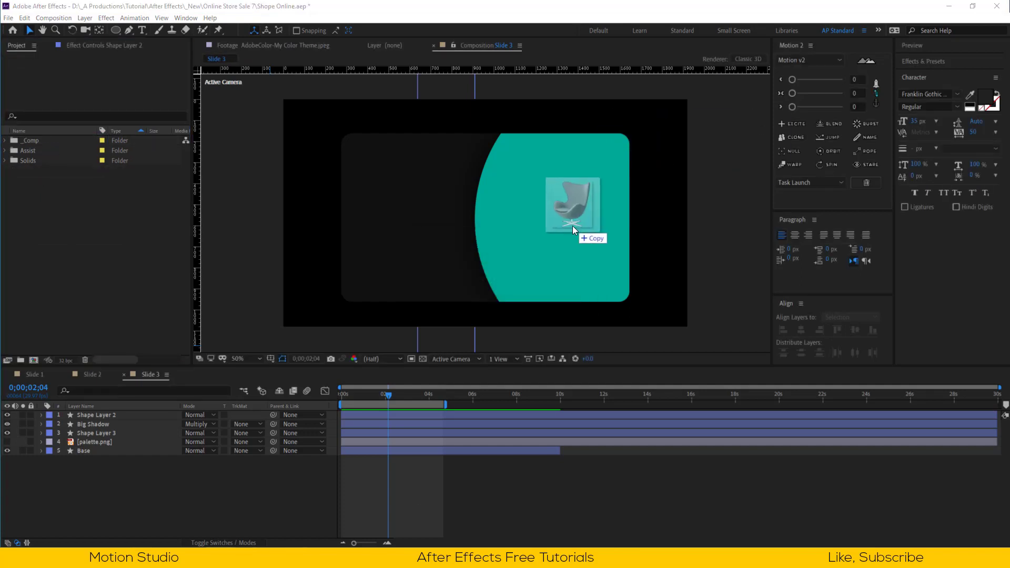
{"action": "left_click", "coordinate": [865, 182]}
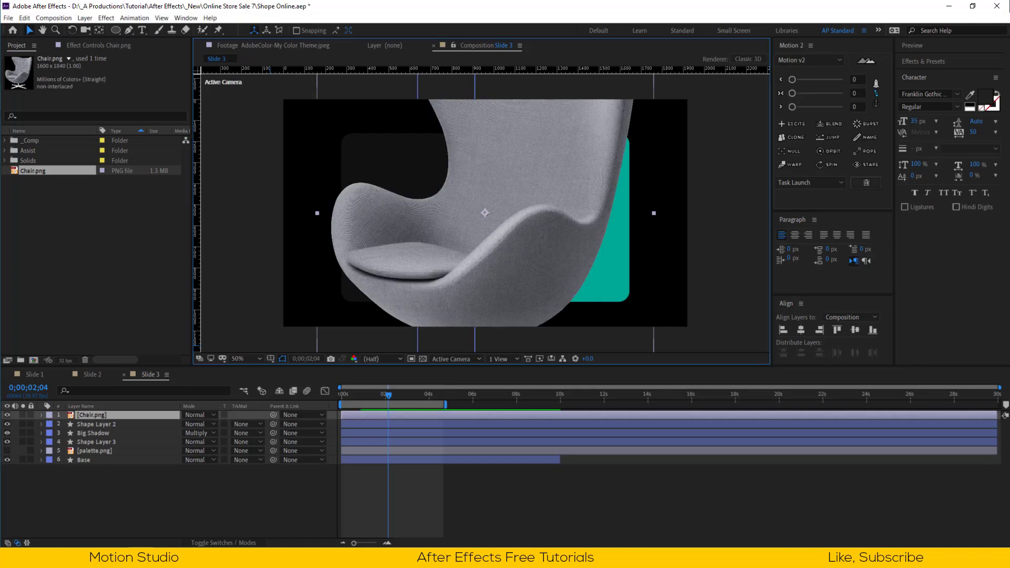
- Shrink the Chair.png layer to 28% and position it over the teal shape
{"action": "left_click", "coordinate": [163, 415]}
{"action": "key", "text": "s"}
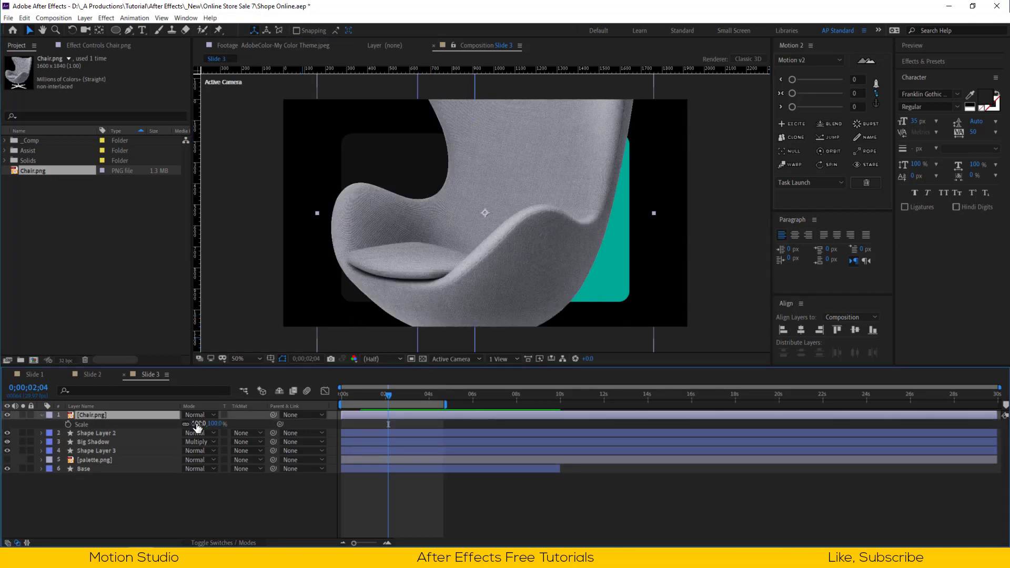
{"action": "left_click_drag", "start_coordinate": [195, 424], "coordinate": [165, 427]}
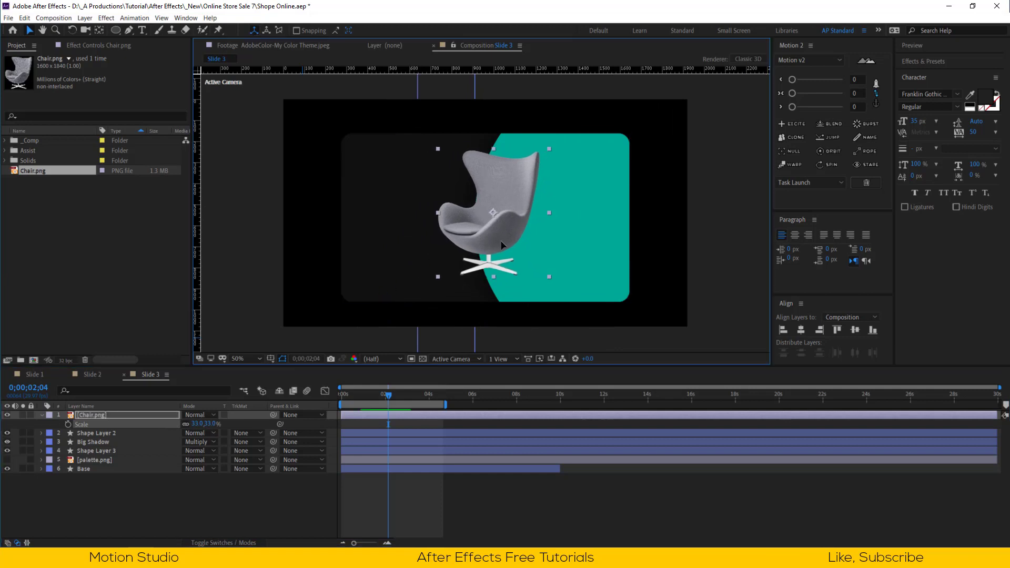
{"action": "left_click_drag", "start_coordinate": [464, 240], "coordinate": [542, 248]}
{"action": "left_click_drag", "start_coordinate": [193, 424], "coordinate": [188, 424]}
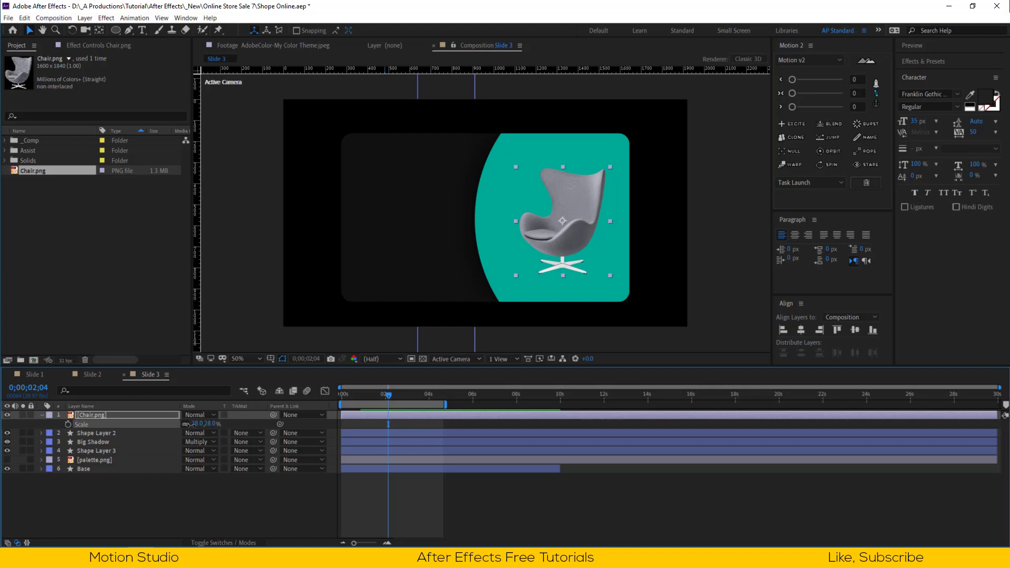
{"action": "left_click_drag", "start_coordinate": [571, 239], "coordinate": [571, 239]}
- Duplicate the chair, anchor the copy at its base and squash it vertically
{"action": "left_click", "coordinate": [126, 415]}
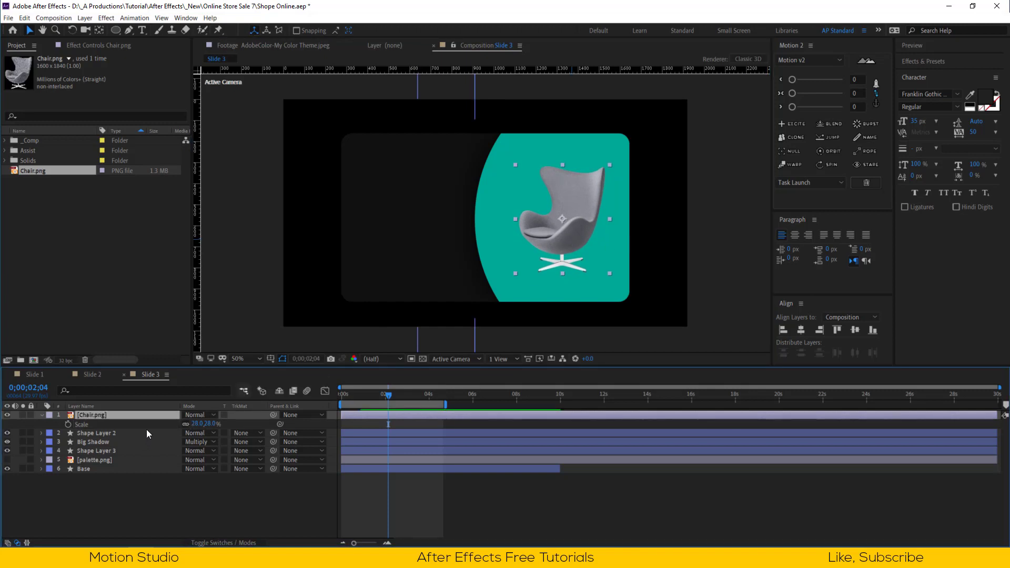
{"action": "key", "text": "ctrl+d"}
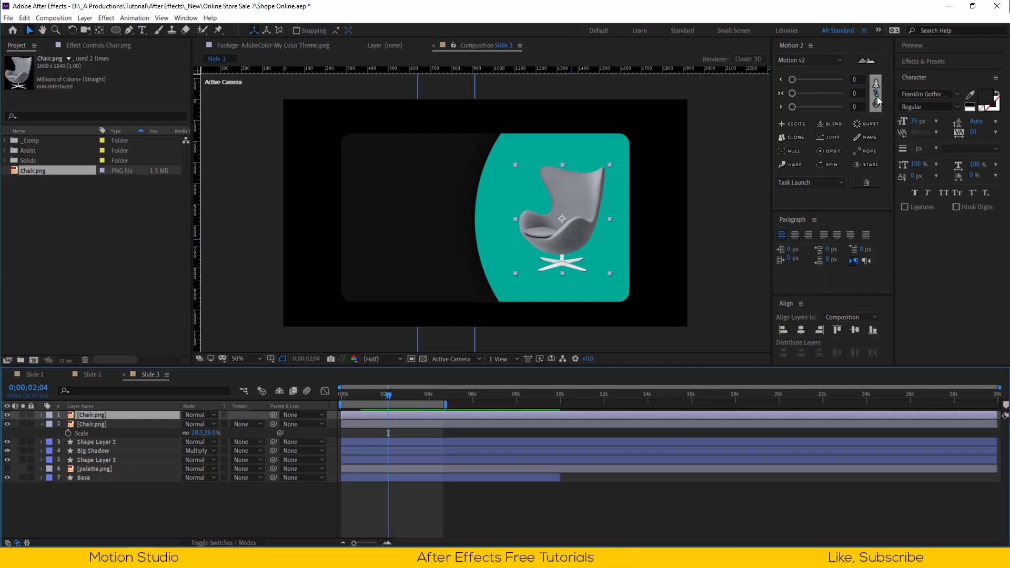
{"action": "left_click", "coordinate": [876, 98]}
{"action": "left_click", "coordinate": [847, 107]}
{"action": "scroll", "coordinate": [584, 277], "scroll_direction": "up", "scroll_amount": 3}
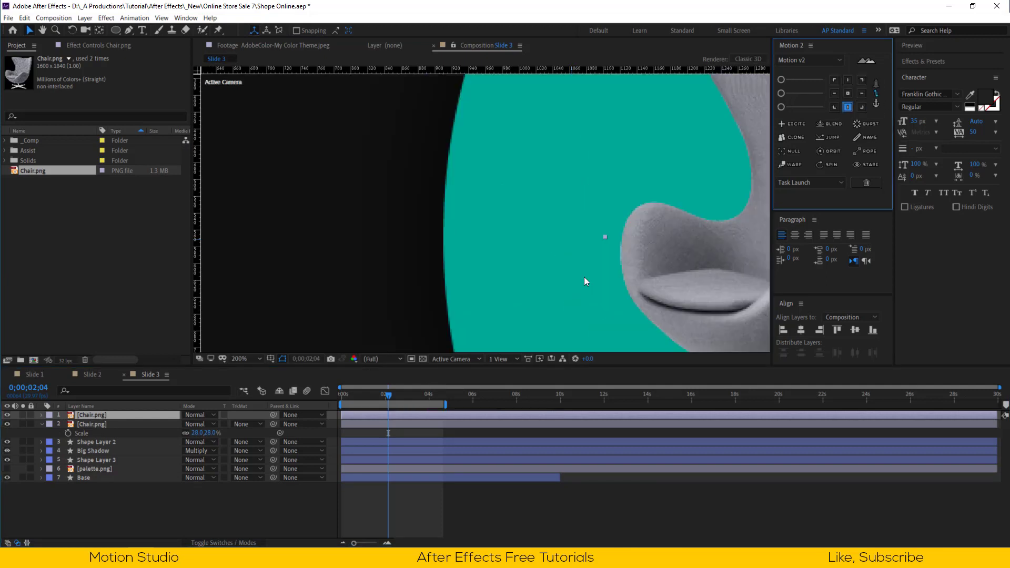
{"action": "scroll", "coordinate": [648, 332], "scroll_direction": "down", "scroll_amount": 1}
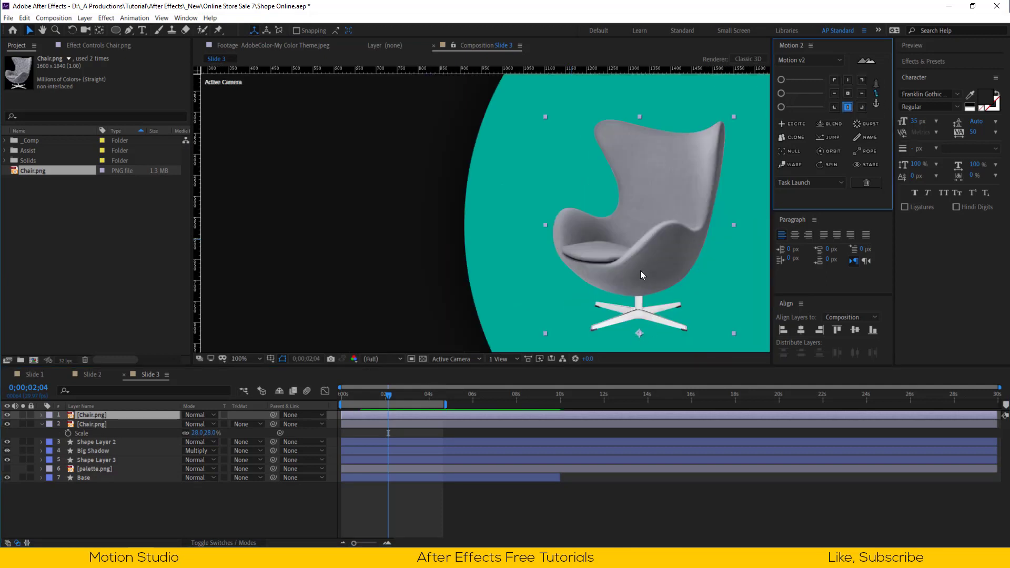
{"action": "left_click_drag", "start_coordinate": [639, 117], "coordinate": [646, 293]}
- Apply Fast Box Blur to the copy, raise the radius to 134 and place it beneath the sharp chair
{"action": "key", "text": "ctrl+space"}
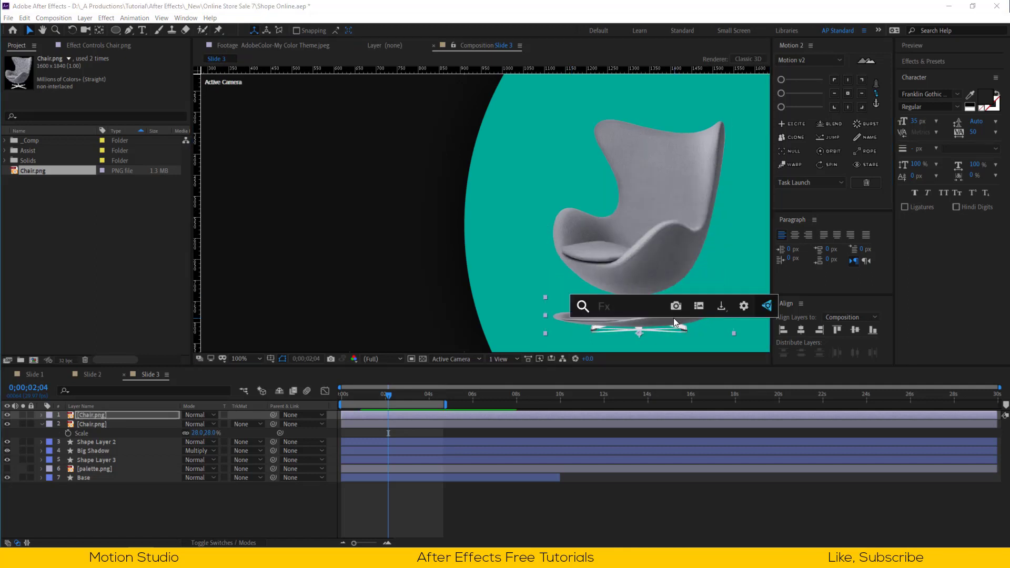
{"action": "type", "text": "fas"}
{"action": "key", "text": "Return"}
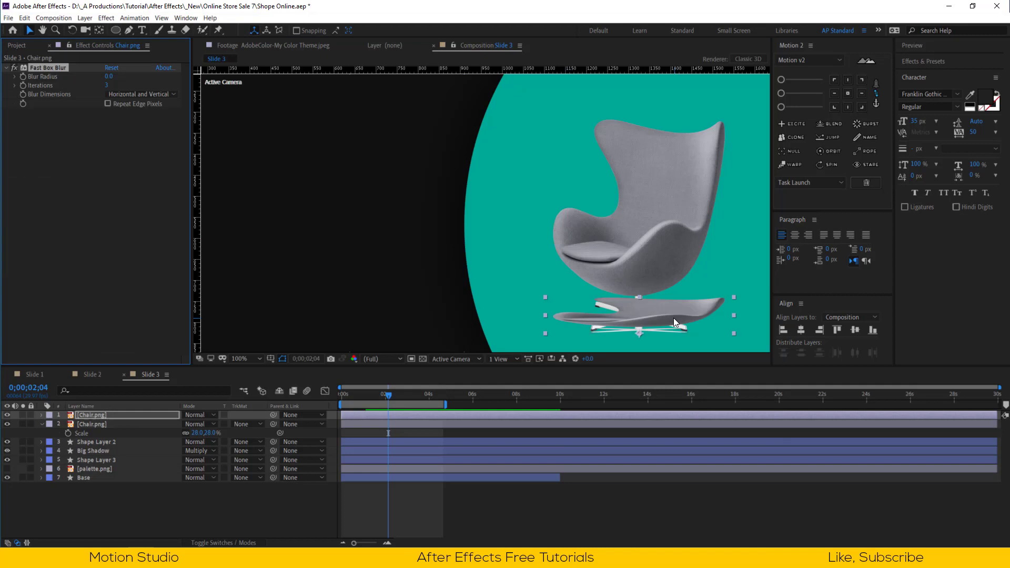
{"action": "left_click_drag", "start_coordinate": [108, 77], "coordinate": [184, 83]}
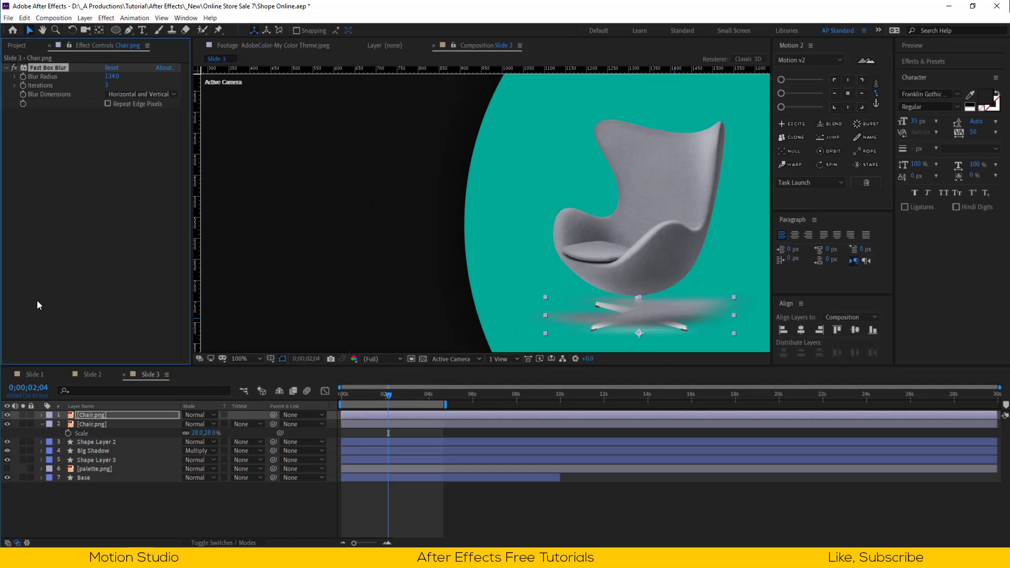
{"action": "left_click_drag", "start_coordinate": [101, 416], "coordinate": [102, 425]}
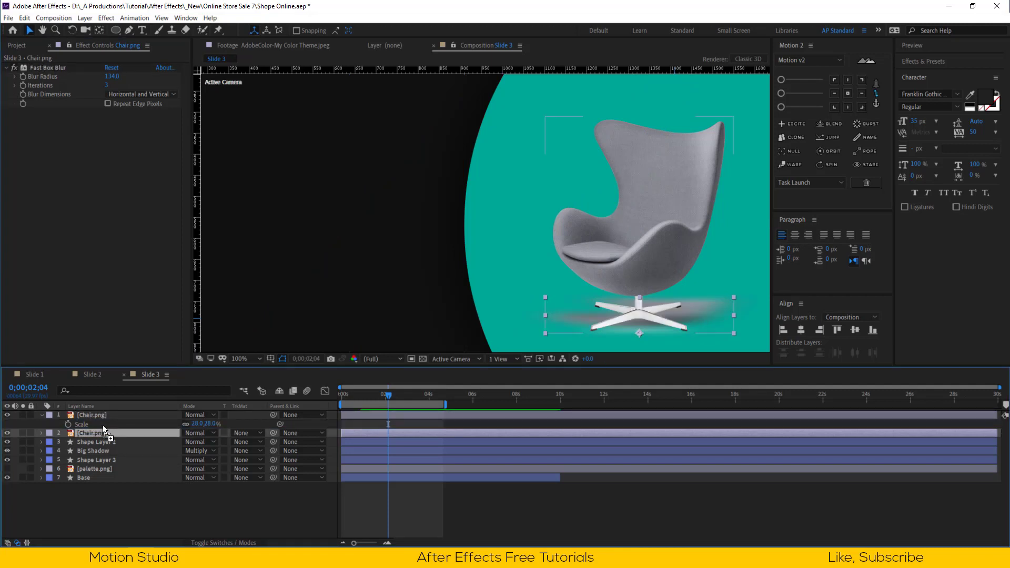
- Add a Fill effect to the shadow copy with colour black 000000
{"action": "key", "text": "ctrl+space"}
{"action": "type", "text": "fill"}
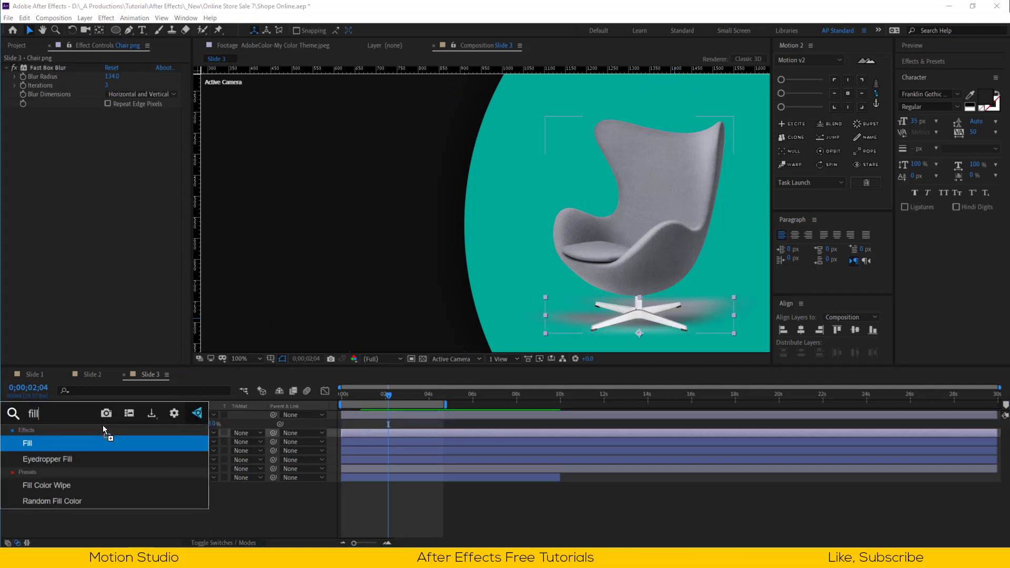
{"action": "key", "text": "Return"}
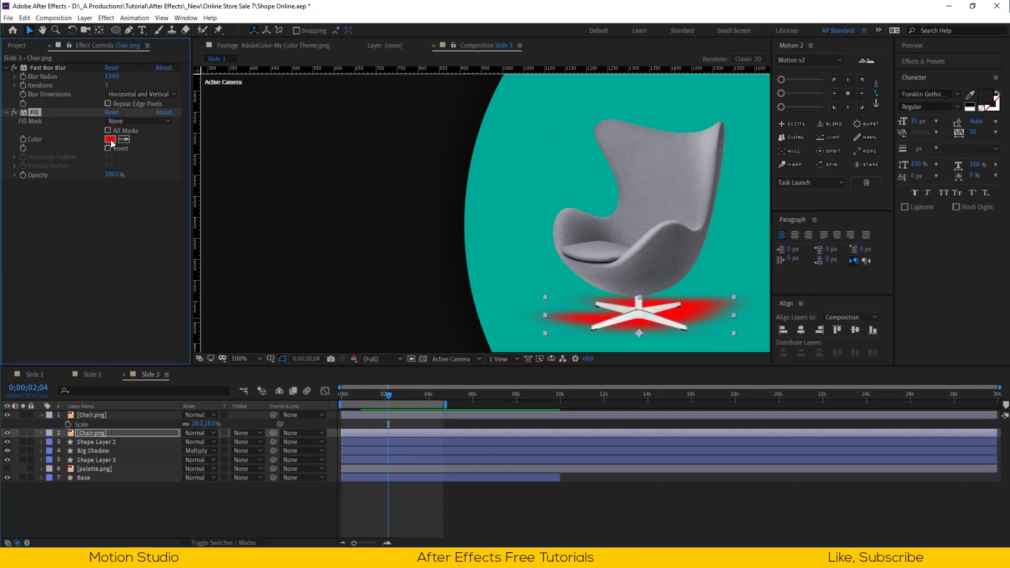
{"action": "left_click", "coordinate": [110, 139]}
{"action": "left_click_drag", "start_coordinate": [581, 479], "coordinate": [552, 485]}
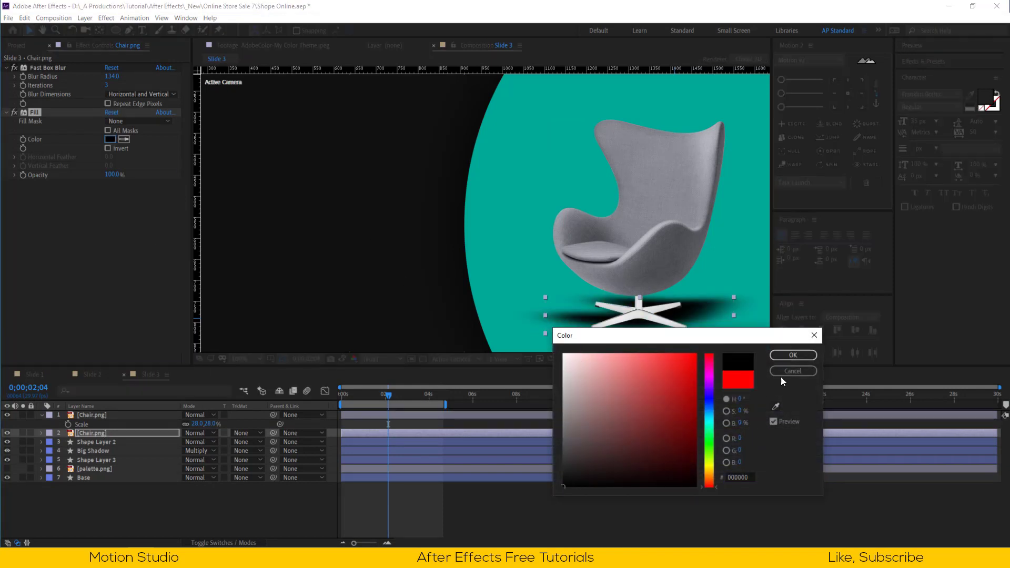
{"action": "left_click", "coordinate": [790, 356]}
- Shift the shadow slightly down and set its Fast Box Blur radius to 150
{"action": "left_click_drag", "start_coordinate": [639, 295], "coordinate": [639, 308]}
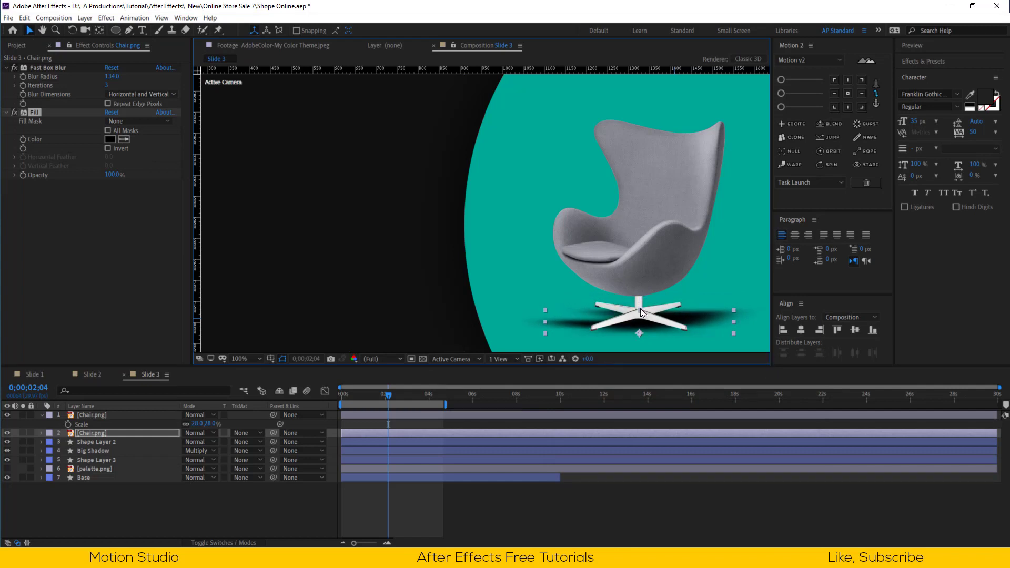
{"action": "left_click", "coordinate": [111, 76]}
{"action": "type", "text": "150"}
{"action": "key", "text": "Return"}
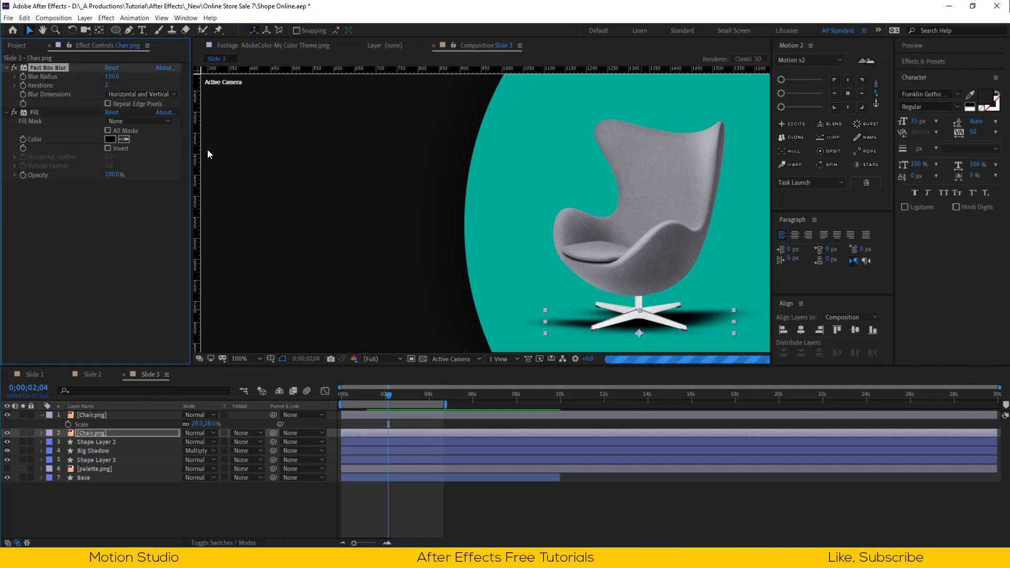
- Set the shadow layer to Multiply blending with 35% opacity
{"action": "left_click", "coordinate": [198, 433]}
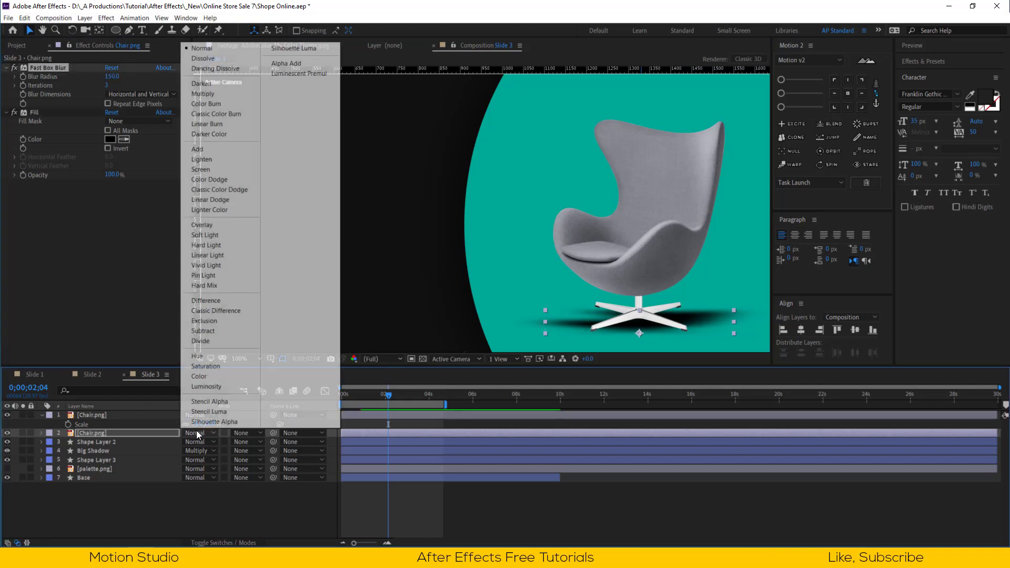
{"action": "left_click", "coordinate": [221, 96]}
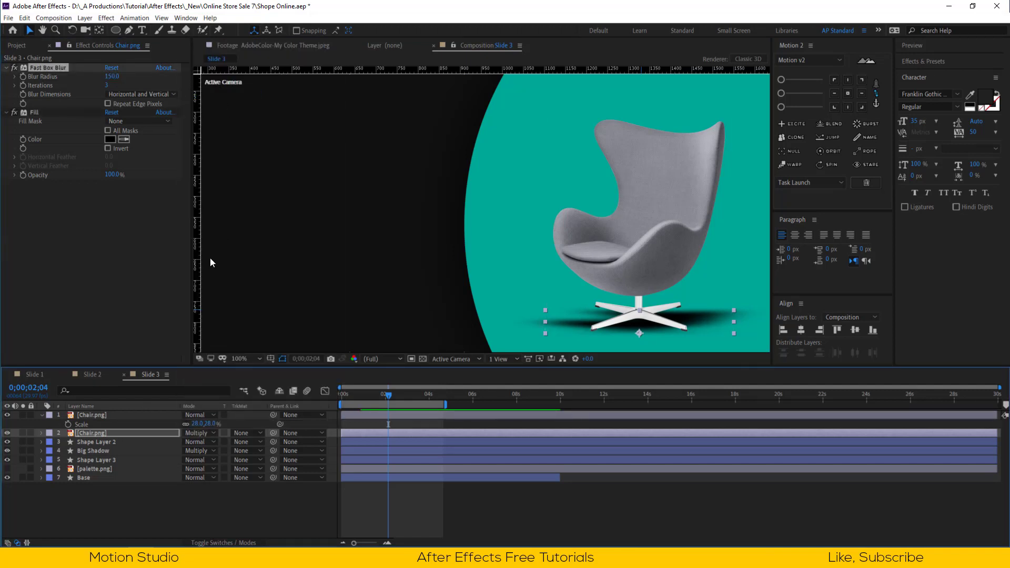
{"action": "key", "text": "t"}
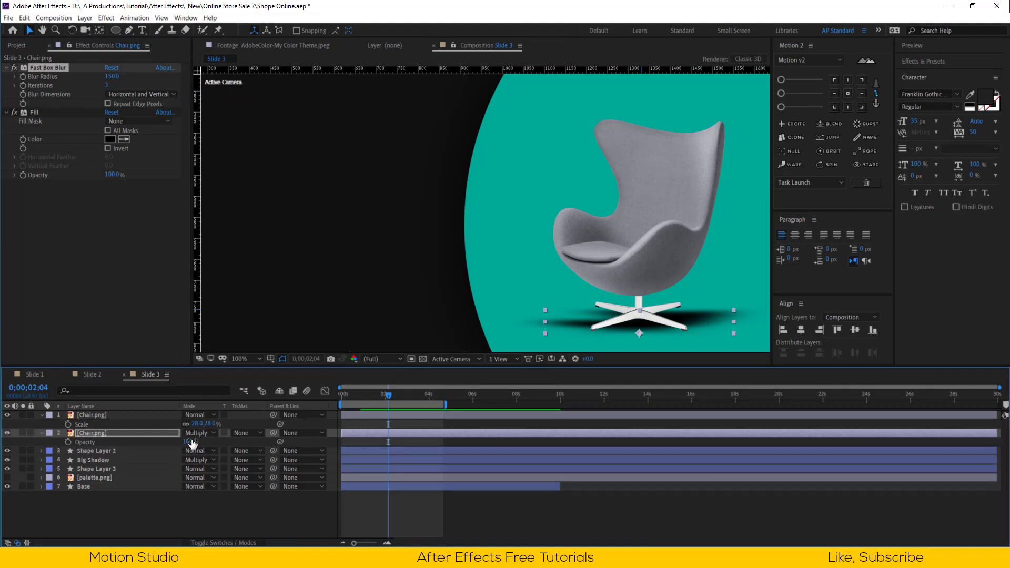
{"action": "left_click", "coordinate": [190, 442]}
{"action": "type", "text": "35"}
{"action": "key", "text": "Return"}
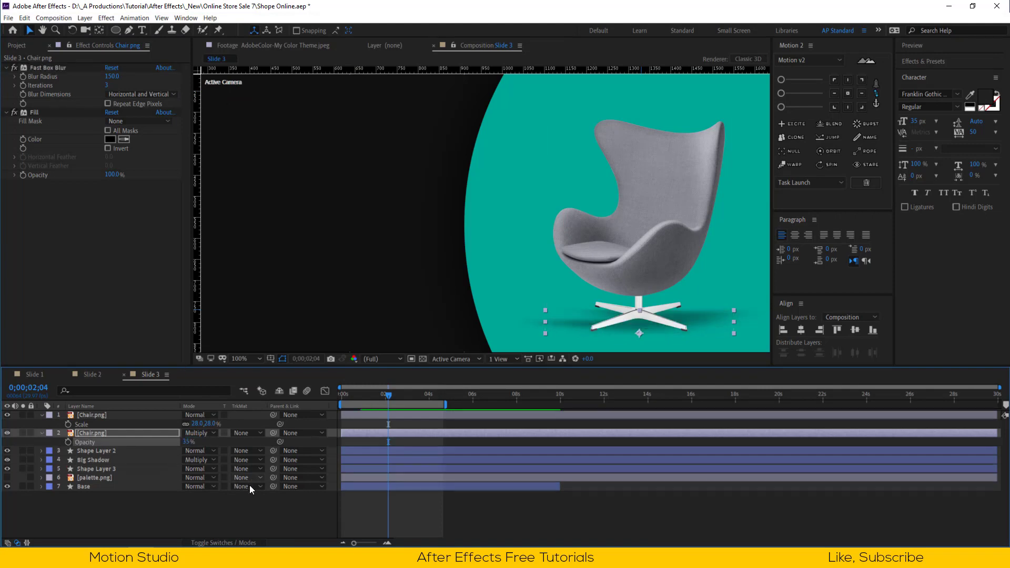
- Nudge the shadow a few pixels down under the chair
{"action": "left_click", "coordinate": [232, 508]}
{"action": "left_click", "coordinate": [99, 433]}
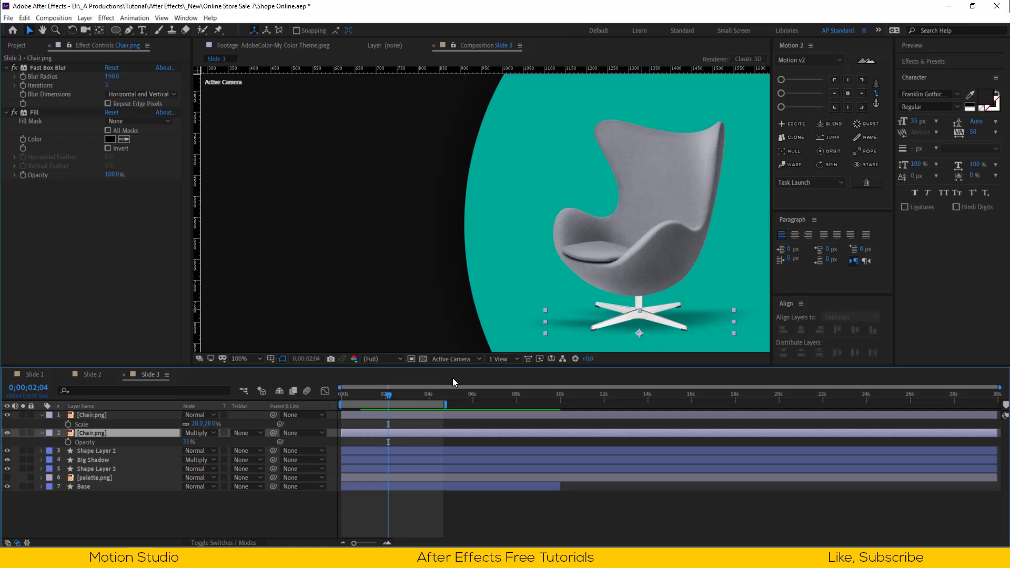
{"action": "left_click_drag", "start_coordinate": [656, 324], "coordinate": [657, 328]}
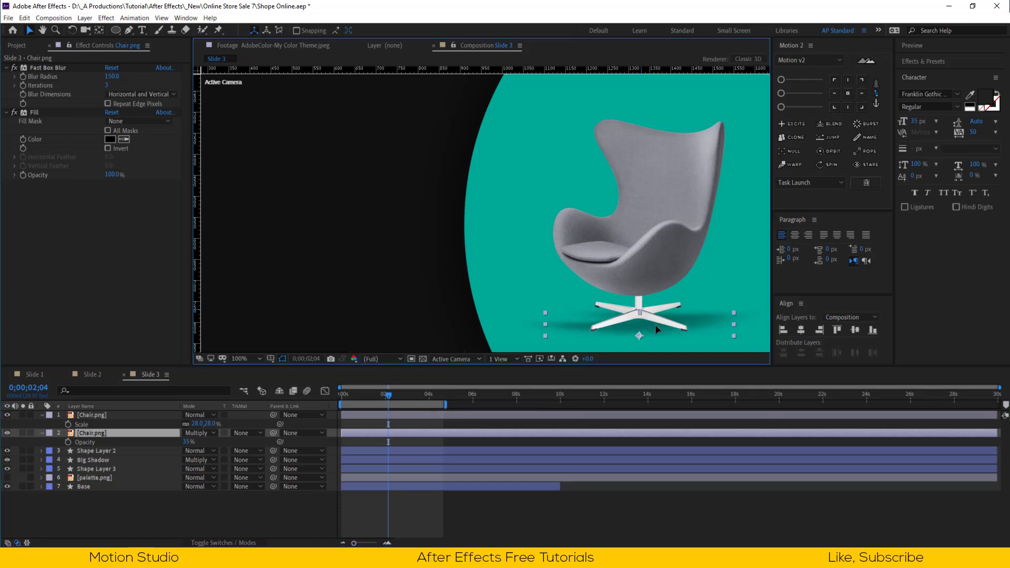
{"action": "key", "text": "Down"}
{"action": "key", "text": "Down"}
{"action": "key", "text": "Down"}
{"action": "key", "text": "Down"}
- Rename the shadow layer to 'Chair Shadow'
{"action": "left_click", "coordinate": [99, 499]}
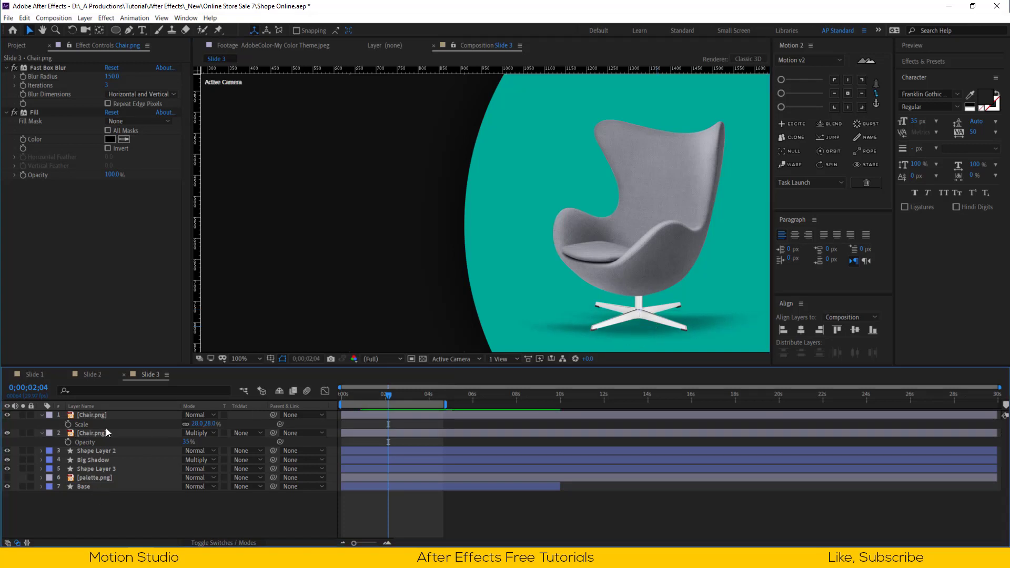
{"action": "key", "text": "ctrl+a"}
{"action": "key", "text": "u"}
{"action": "left_click", "coordinate": [145, 523]}
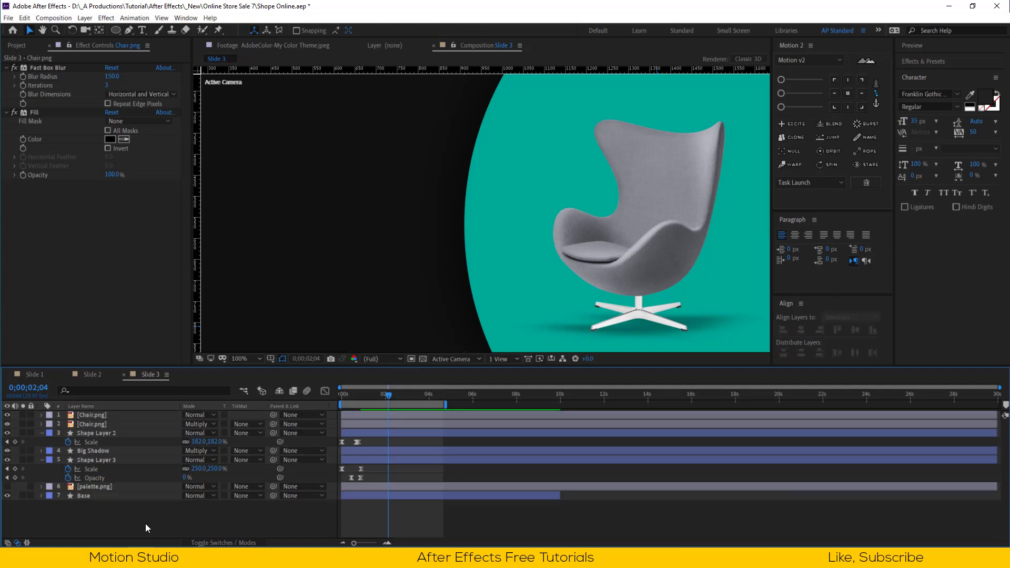
{"action": "key", "text": "u"}
{"action": "left_click", "coordinate": [102, 423]}
{"action": "key", "text": "Return"}
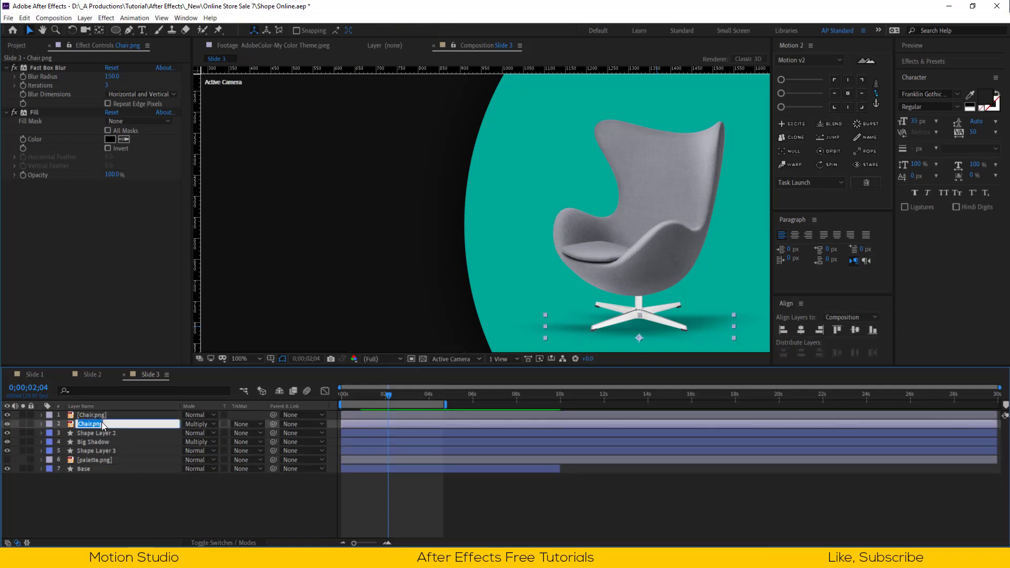
{"action": "type", "text": "Chair Shadow"}
{"action": "key", "text": "Return"}
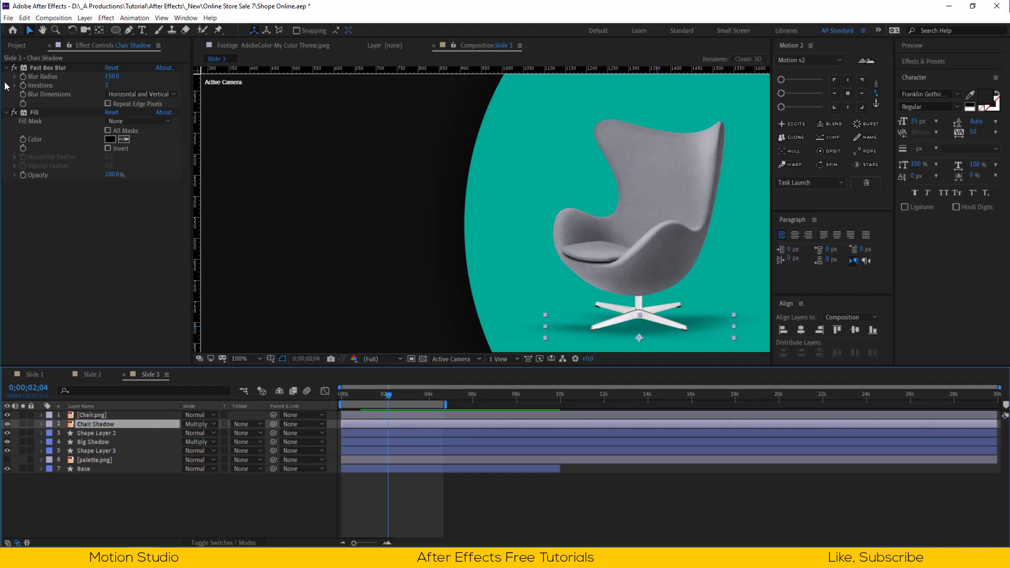
- Collapse the shadow's Fast Box Blur and Fill settings and parent Chair Shadow to Chair.png
{"action": "left_click", "coordinate": [6, 68]}
{"action": "left_click", "coordinate": [6, 77]}
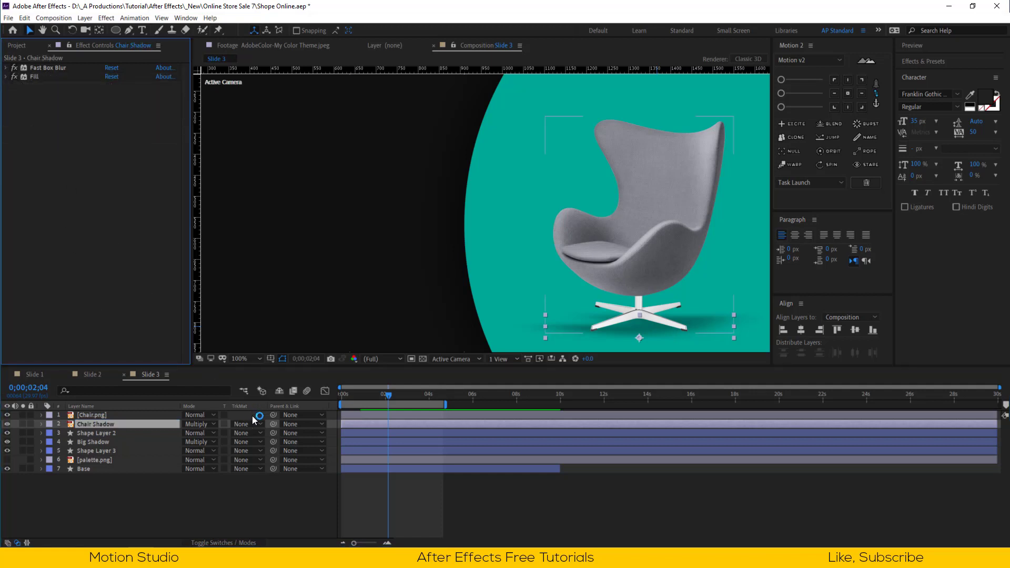
{"action": "left_click_drag", "start_coordinate": [273, 424], "coordinate": [93, 415]}
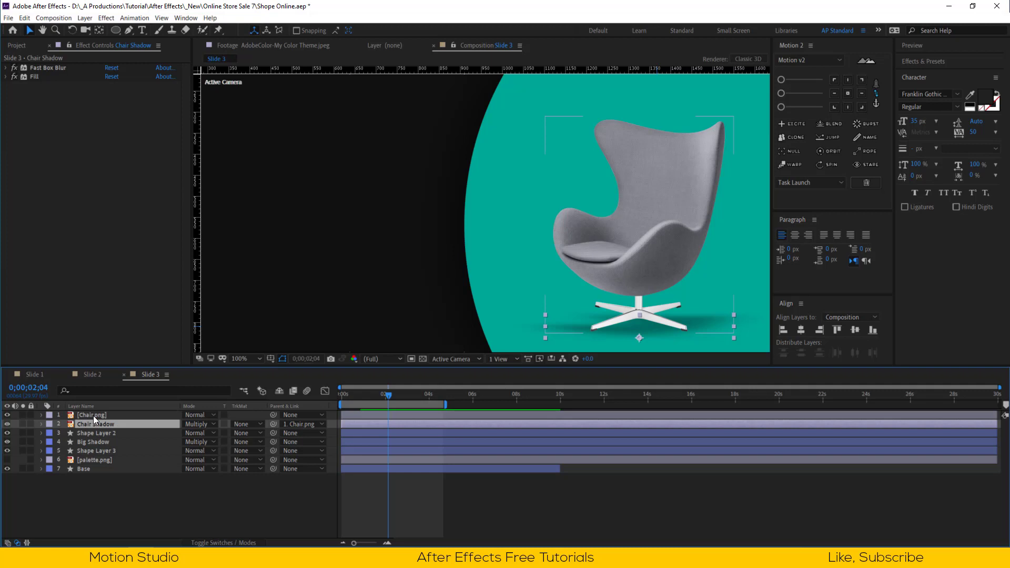
{"action": "left_click", "coordinate": [93, 415]}
{"action": "left_click", "coordinate": [179, 476]}
- Fit the composition in the viewer and move Chair.png's anchor point to its bottom centre
{"action": "left_click", "coordinate": [246, 359]}
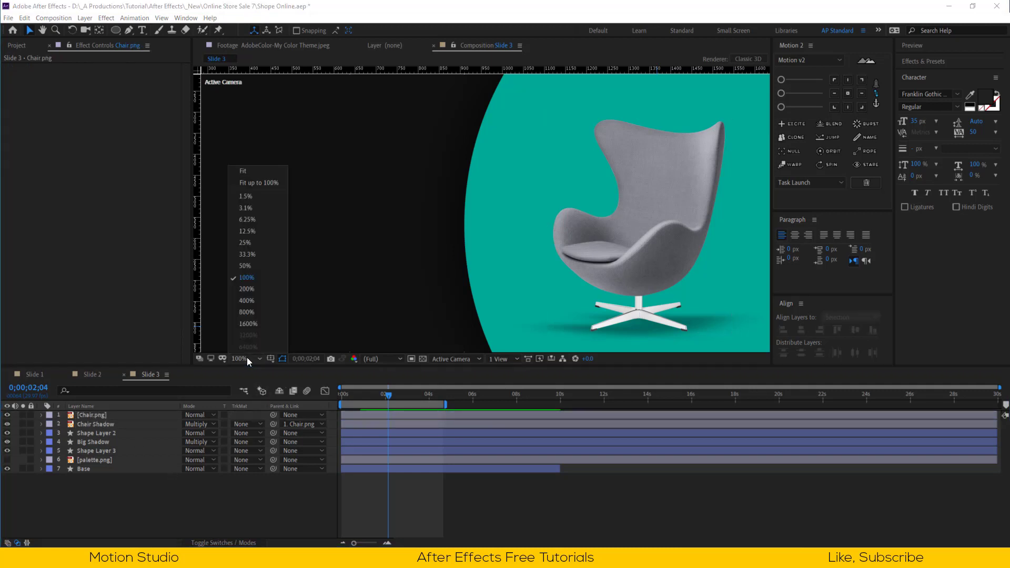
{"action": "left_click", "coordinate": [260, 171]}
{"action": "left_click", "coordinate": [80, 415]}
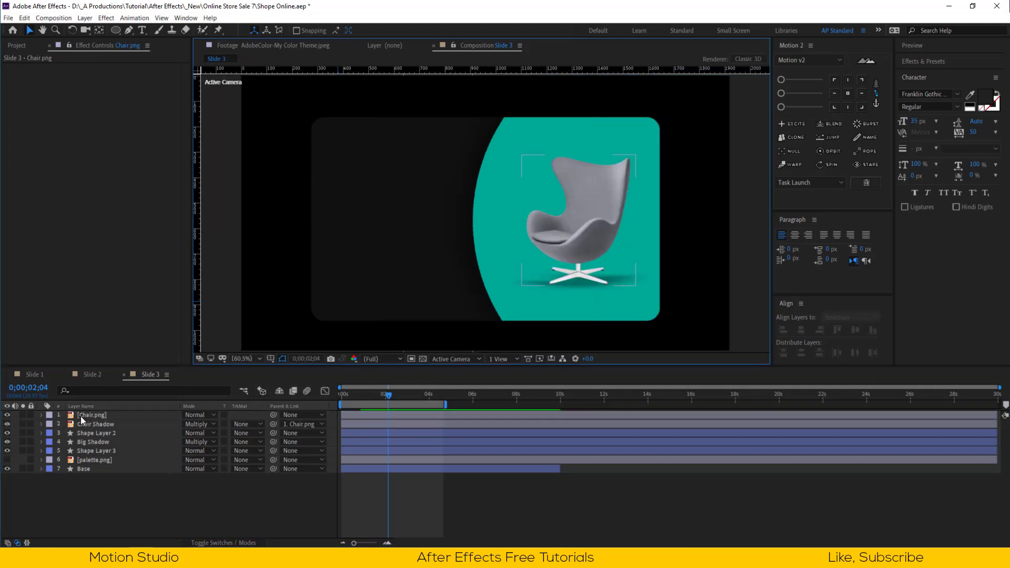
{"action": "left_click", "coordinate": [80, 415]}
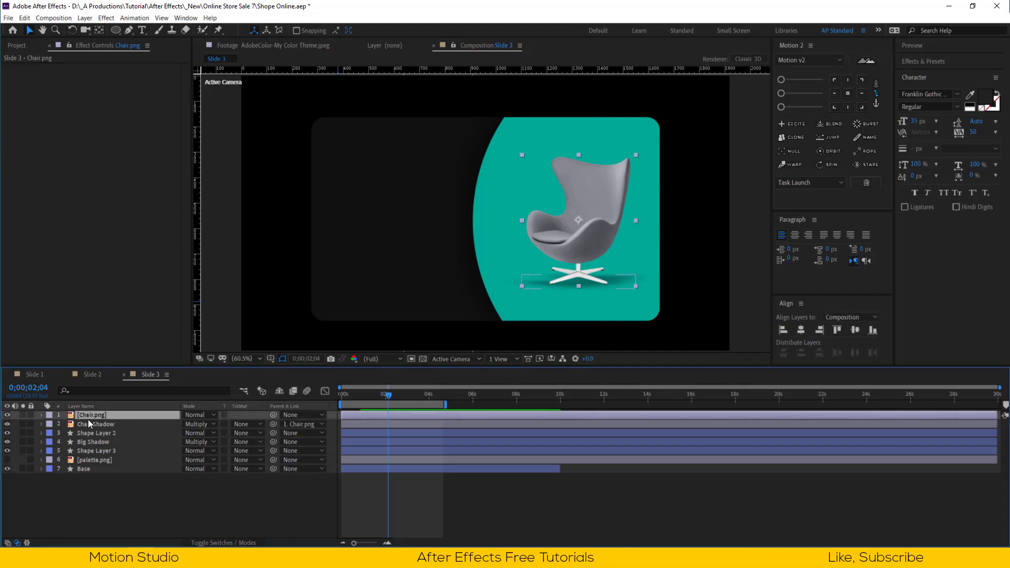
{"action": "left_click", "coordinate": [848, 107]}
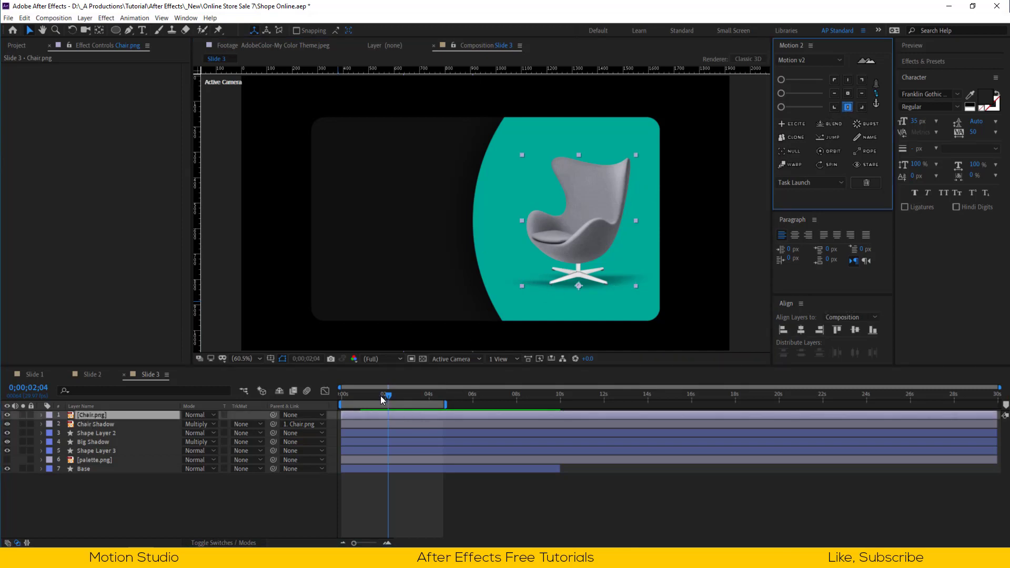
{"action": "left_click_drag", "start_coordinate": [383, 400], "coordinate": [350, 395]}
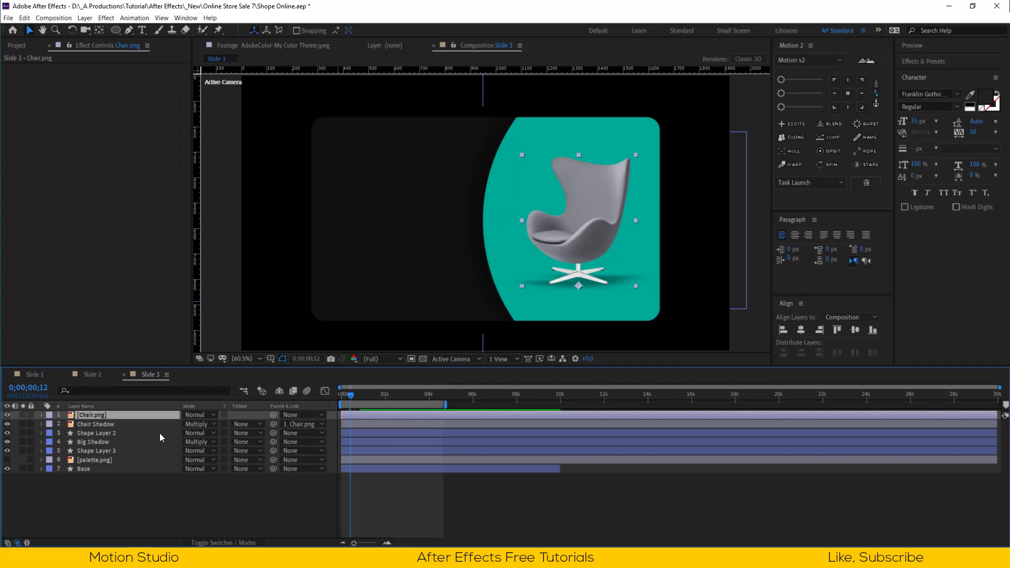
- Add Scale and Rotation keyframes to the chair at the start and at 1;02
{"action": "key", "text": "r"}
{"action": "key", "text": "shift+s"}
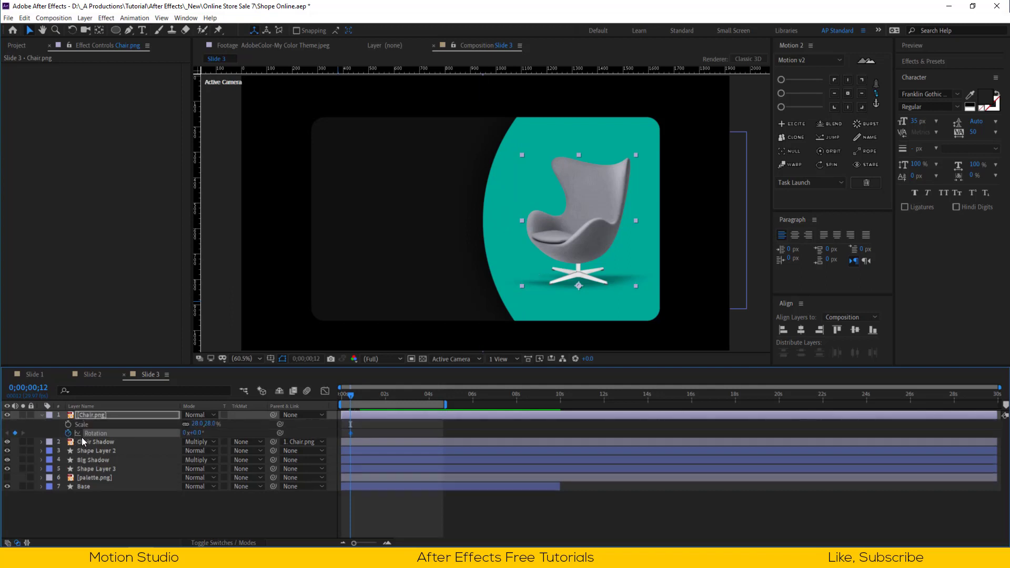
{"action": "left_click", "coordinate": [68, 424]}
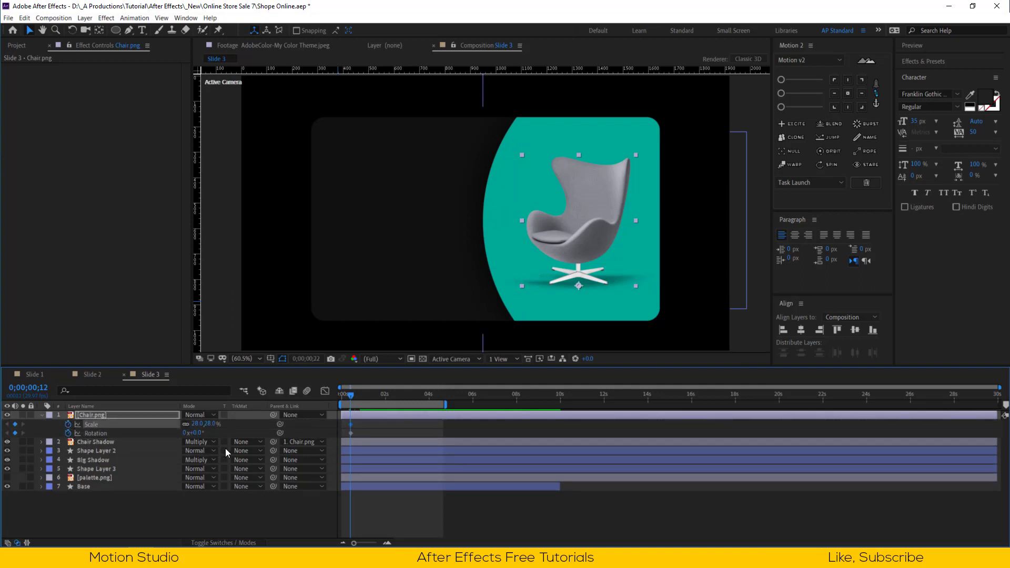
{"action": "key", "text": "space"}
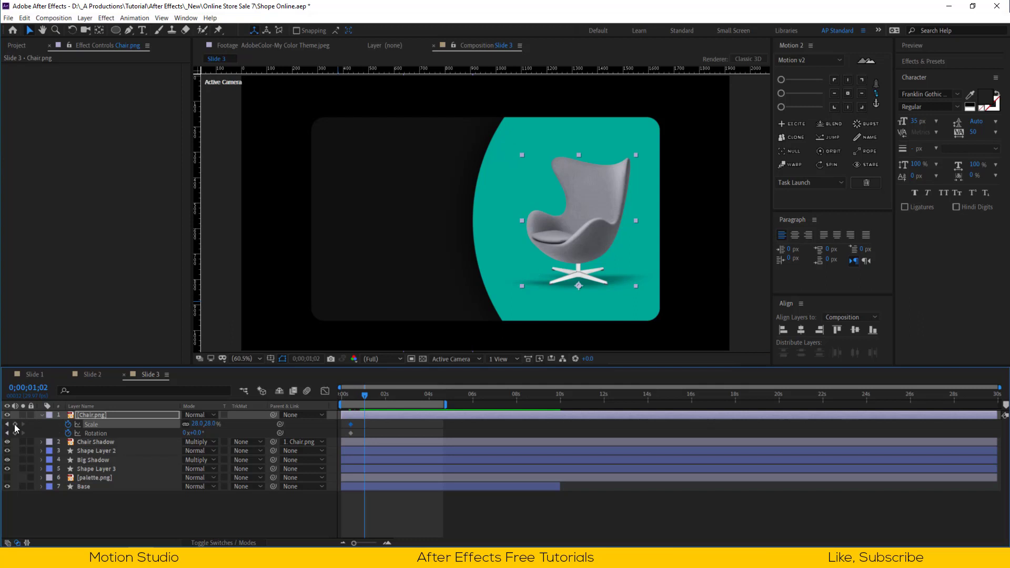
{"action": "left_click", "coordinate": [14, 424]}
{"action": "left_click", "coordinate": [15, 433]}
{"action": "left_click_drag", "start_coordinate": [356, 393], "coordinate": [369, 397]}
{"action": "key", "text": "Page_Down"}
{"action": "key", "text": "Page_Down"}
{"action": "key", "text": "equal"}
{"action": "key", "text": "equal"}
{"action": "left_click", "coordinate": [15, 424]}
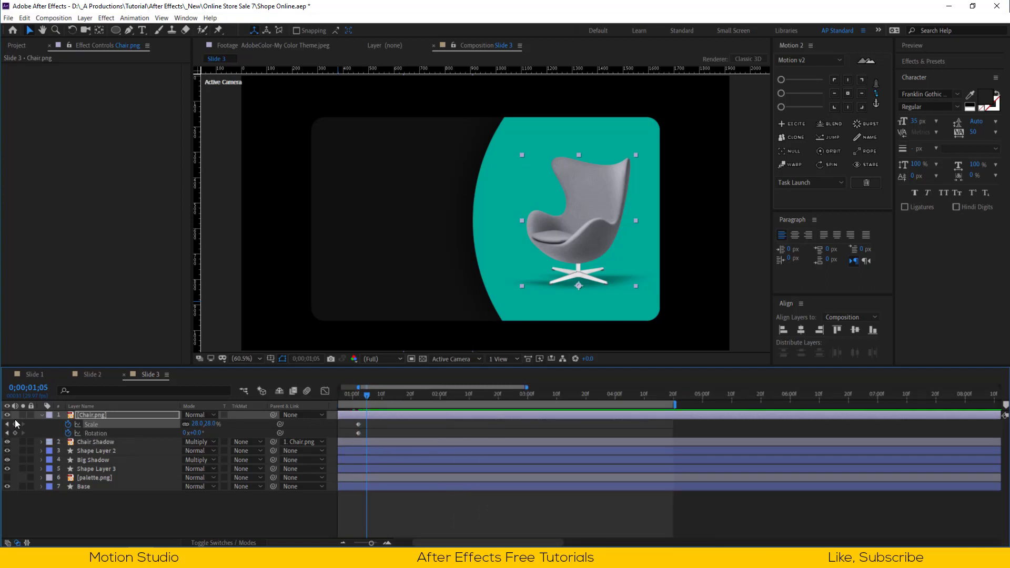
{"action": "left_click", "coordinate": [15, 433]}
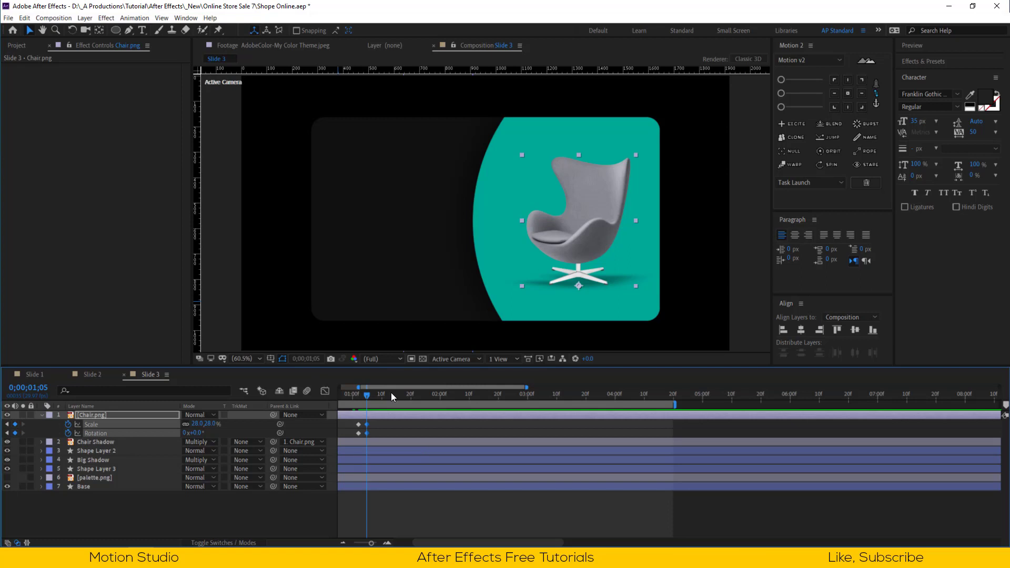
- At 1;02 set the chair's Scale to 30% and Rotation to -4°, then Easy Ease the keyframes
{"action": "key", "text": "j"}
{"action": "left_click", "coordinate": [197, 424]}
{"action": "type", "text": "30"}
{"action": "key", "text": "Return"}
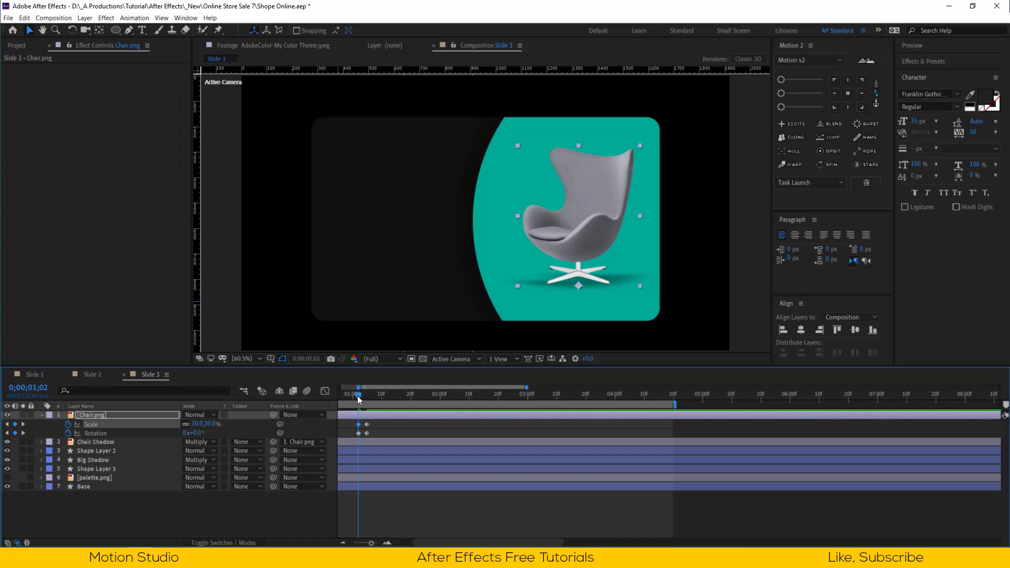
{"action": "left_click_drag", "start_coordinate": [358, 396], "coordinate": [361, 396]}
{"action": "left_click", "coordinate": [198, 433]}
{"action": "left_click", "coordinate": [202, 434]}
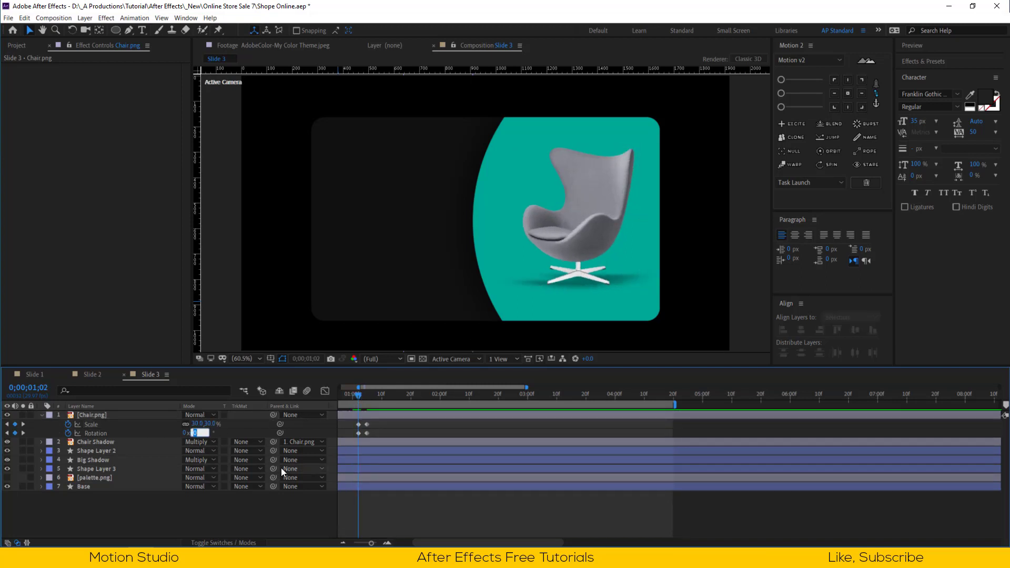
{"action": "key", "text": "Return"}
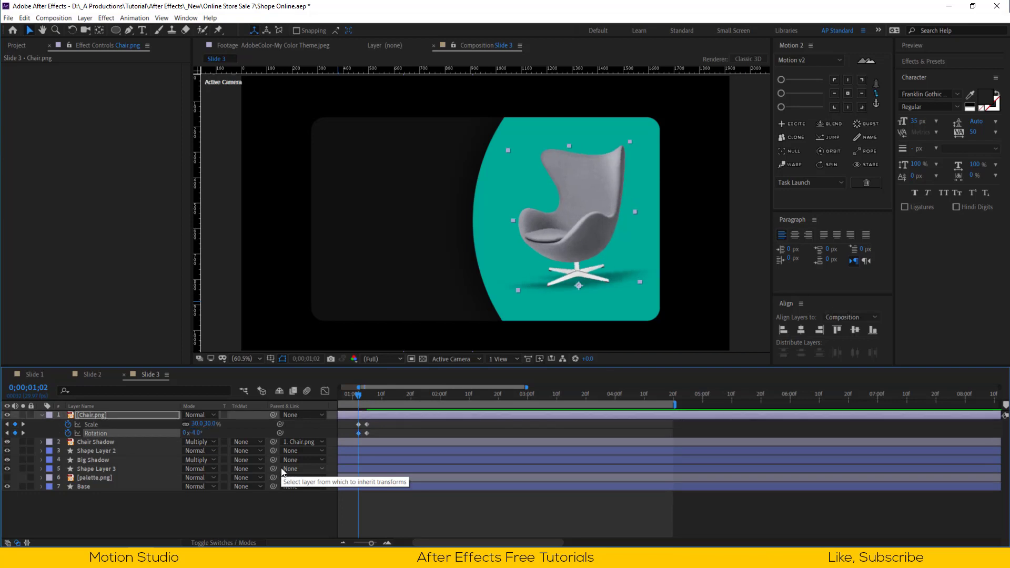
{"action": "left_click", "coordinate": [111, 425], "text": "shift"}
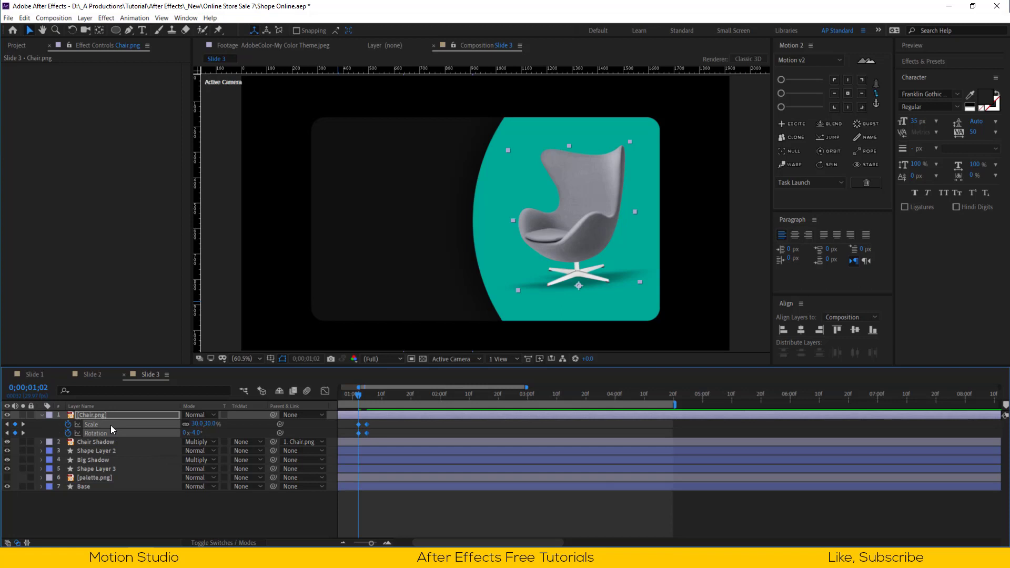
{"action": "key", "text": "F9"}
- Shift only the chair's Rotation keyframes one frame later than its Scale keyframes
{"action": "key", "text": "minus"}
{"action": "key", "text": "minus"}
{"action": "left_click", "coordinate": [130, 510]}
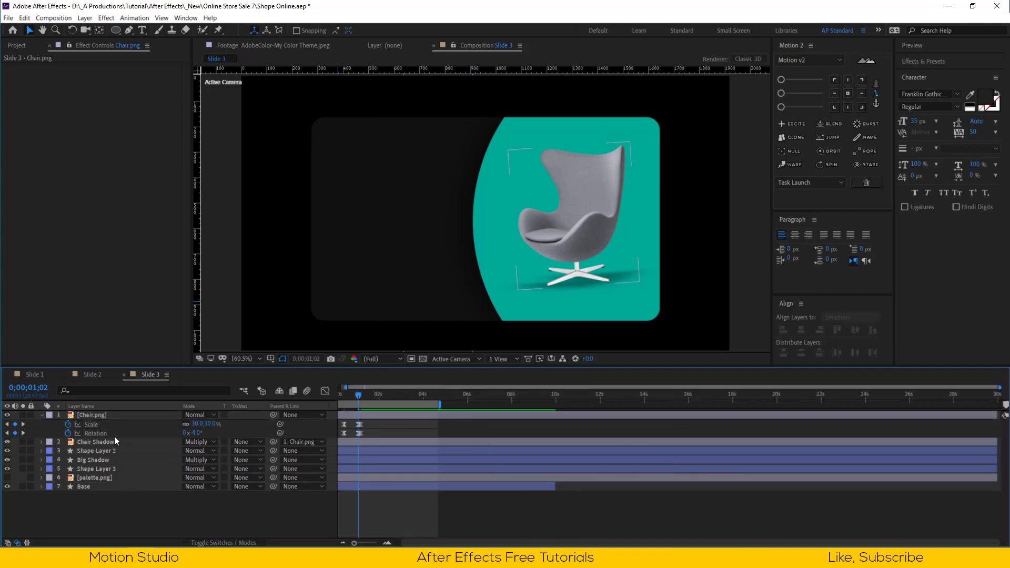
{"action": "left_click", "coordinate": [114, 434]}
{"action": "key", "text": "equal"}
{"action": "key", "text": "equal"}
{"action": "key", "text": "equal"}
{"action": "key", "text": "equal"}
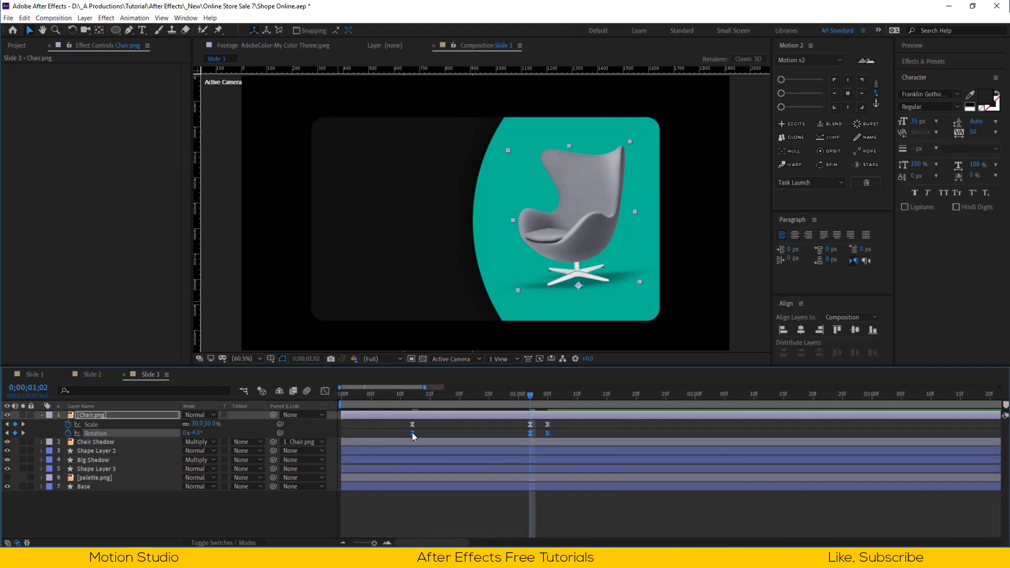
{"action": "left_click_drag", "start_coordinate": [412, 432], "coordinate": [417, 432]}
{"action": "left_click", "coordinate": [399, 430]}
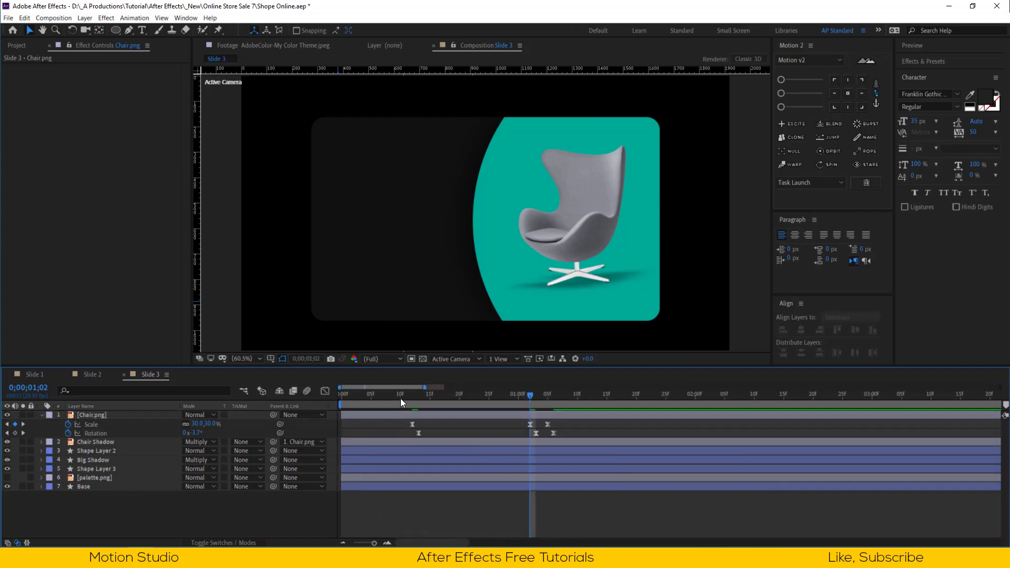
- Preview the staggered chair animation from the start, stopping at frame 1;22
{"action": "key", "text": "space"}
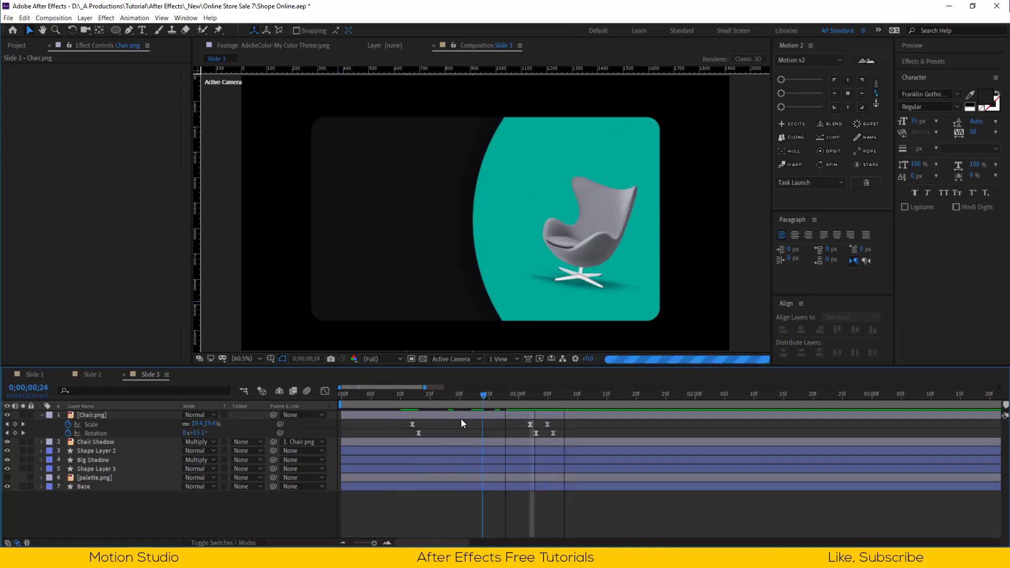
{"action": "key", "text": "space"}
{"action": "left_click", "coordinate": [287, 331]}
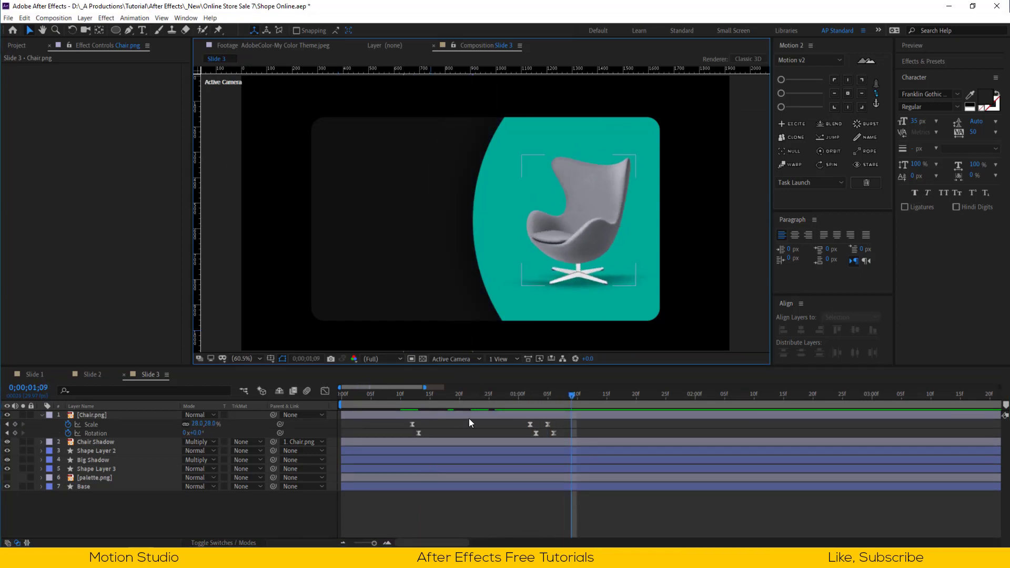
{"action": "scroll", "coordinate": [557, 430], "scroll_direction": "down", "scroll_amount": 5}
{"action": "key", "text": "Home"}
{"action": "key", "text": "space"}
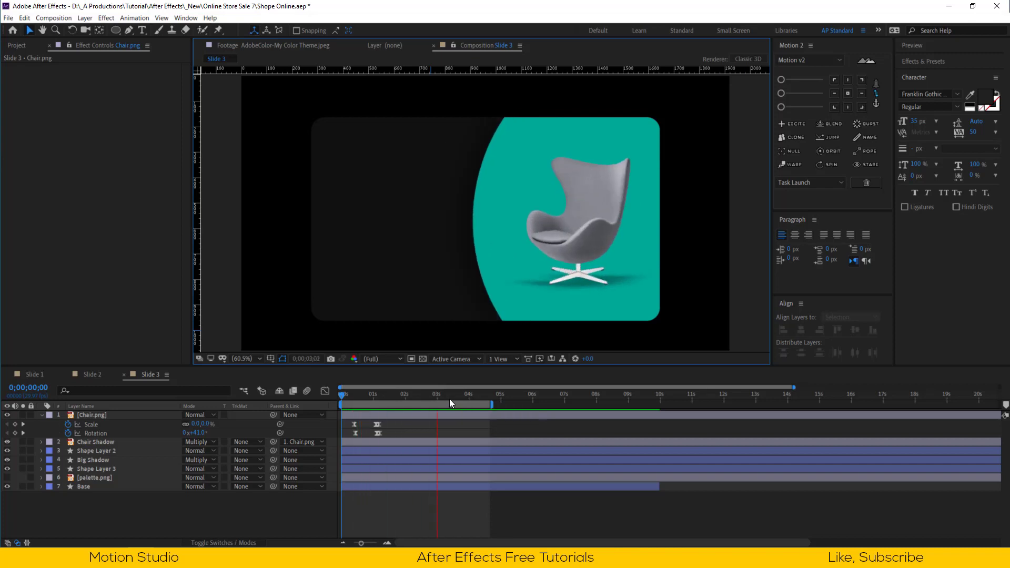
{"action": "left_click", "coordinate": [394, 399]}
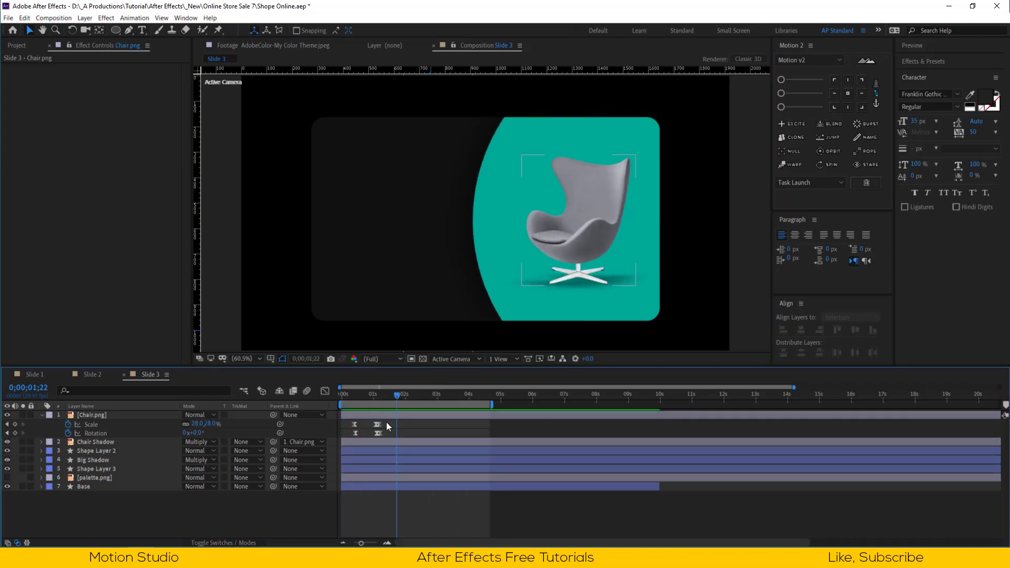
{"action": "key", "text": "equal"}
{"action": "key", "text": "equal"}
{"action": "left_click_drag", "start_coordinate": [386, 388], "coordinate": [342, 389]}
{"action": "left_click", "coordinate": [152, 427]}
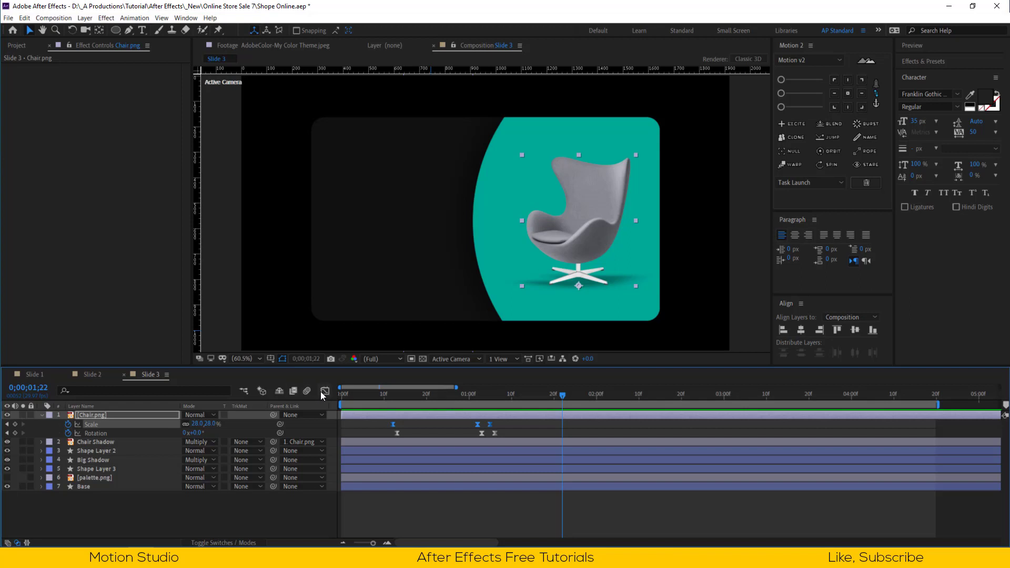
- Drag the Scale and Rotation keyframe influence handles to 100% in the Graph Editor
{"action": "left_click", "coordinate": [324, 391]}
{"action": "left_click_drag", "start_coordinate": [515, 464], "coordinate": [381, 495]}
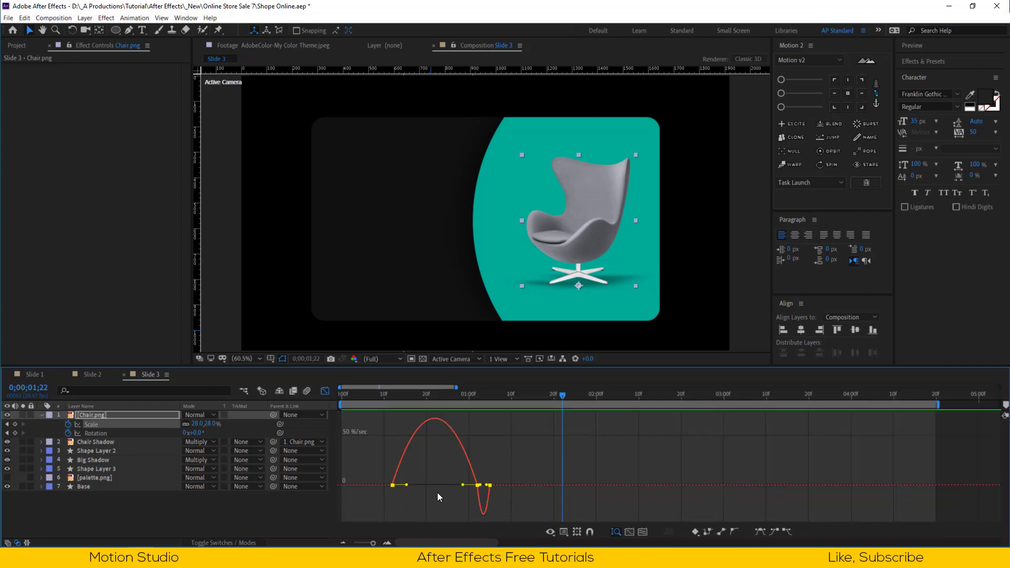
{"action": "left_click_drag", "start_coordinate": [460, 484], "coordinate": [390, 487]}
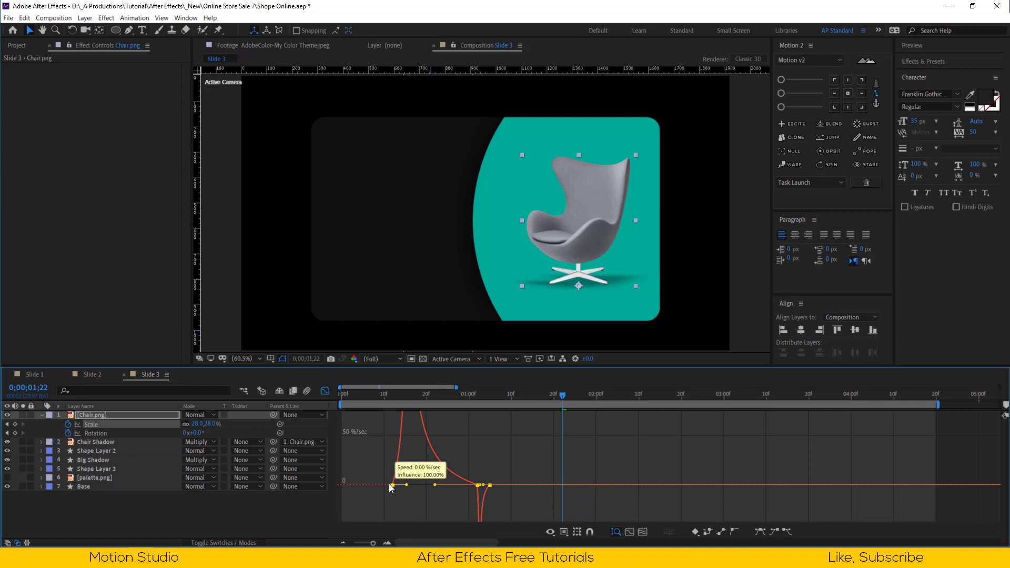
{"action": "left_click", "coordinate": [99, 433]}
{"action": "left_click_drag", "start_coordinate": [521, 441], "coordinate": [345, 470]}
{"action": "left_click_drag", "start_coordinate": [453, 454], "coordinate": [409, 454]}
{"action": "key", "text": "shift+F3"}
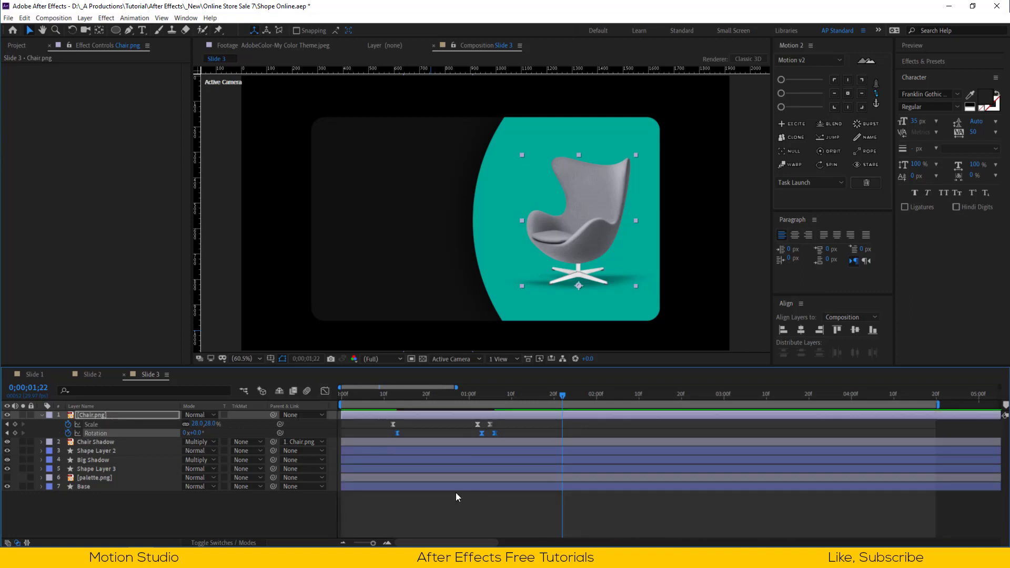
- Trim the work area to the chair animation and preview it from the start
{"action": "left_click", "coordinate": [455, 493]}
{"action": "key", "text": "minus"}
{"action": "key", "text": "minus"}
{"action": "key", "text": "minus"}
{"action": "left_click", "coordinate": [394, 397]}
{"action": "key", "text": "n"}
{"action": "key", "text": "Home"}
{"action": "key", "text": "space"}
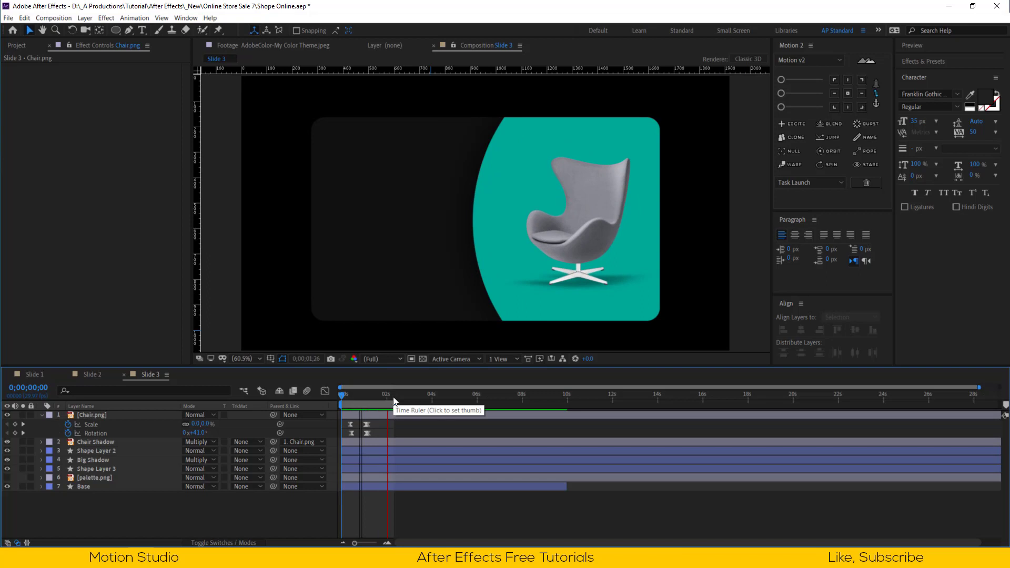
{"action": "left_click_drag", "start_coordinate": [355, 397], "coordinate": [366, 397]}
- Nudge the last keyframes and refine the Scale speed curve, moving the dip later
{"action": "key", "text": "equal"}
{"action": "key", "text": "equal"}
{"action": "left_click_drag", "start_coordinate": [388, 420], "coordinate": [372, 435]}
{"action": "left_click_drag", "start_coordinate": [374, 425], "coordinate": [377, 427]}
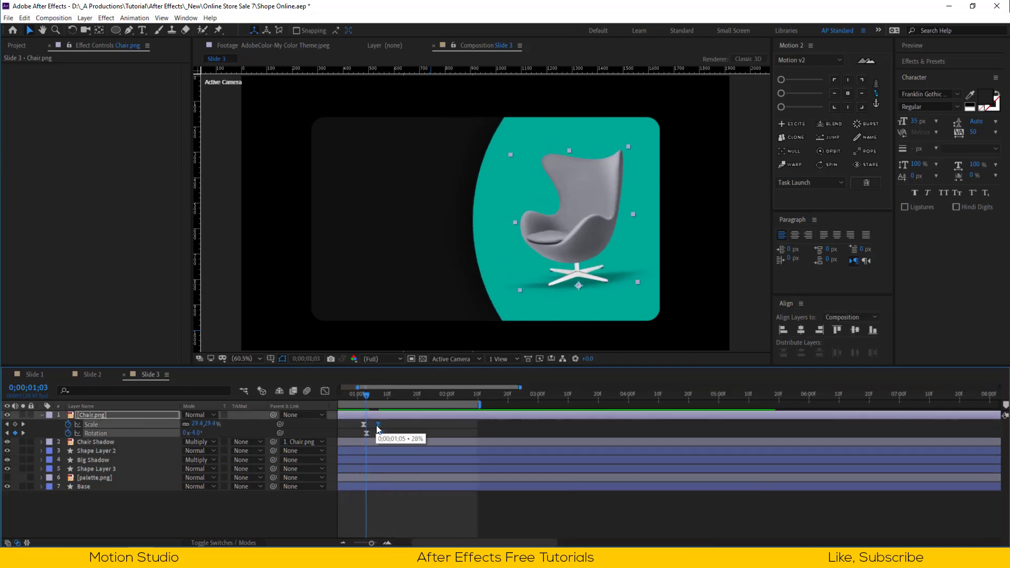
{"action": "left_click", "coordinate": [91, 424]}
{"action": "left_click", "coordinate": [325, 391]}
{"action": "key", "text": "equal"}
{"action": "key", "text": "equal"}
{"action": "left_click_drag", "start_coordinate": [388, 388], "coordinate": [377, 390]}
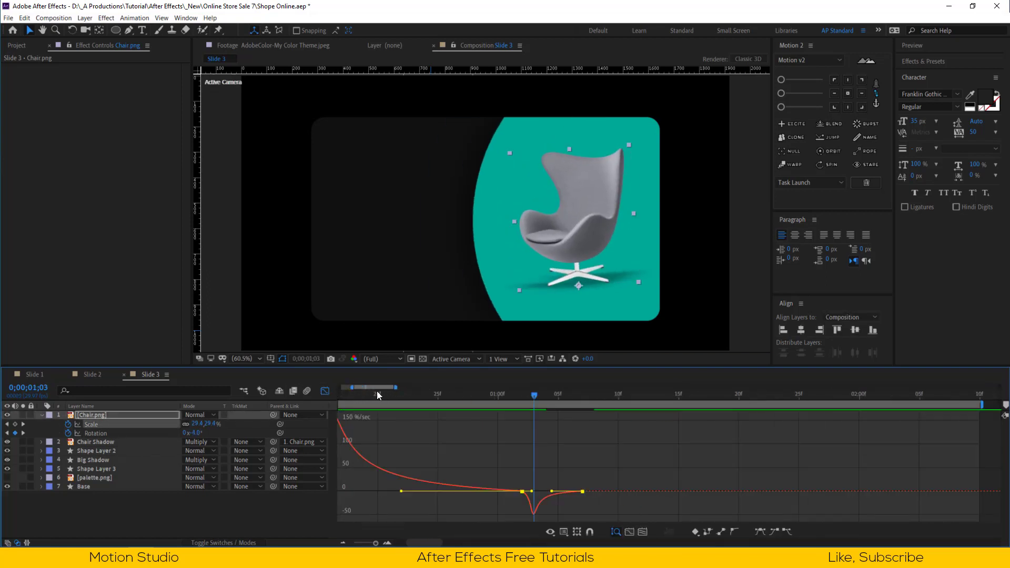
{"action": "left_click_drag", "start_coordinate": [552, 492], "coordinate": [572, 485]}
{"action": "left_click_drag", "start_coordinate": [402, 491], "coordinate": [421, 488]}
{"action": "key", "text": "minus"}
{"action": "key", "text": "minus"}
- Preview the chair popping in to 28% scale, stopping at frame 1;23
{"action": "left_click_drag", "start_coordinate": [393, 398], "coordinate": [499, 415]}
{"action": "key", "text": "F2"}
{"action": "left_click", "coordinate": [326, 390]}
{"action": "key", "text": "minus"}
{"action": "key", "text": "minus"}
{"action": "key", "text": "minus"}
{"action": "key", "text": "Home"}
{"action": "key", "text": "space"}
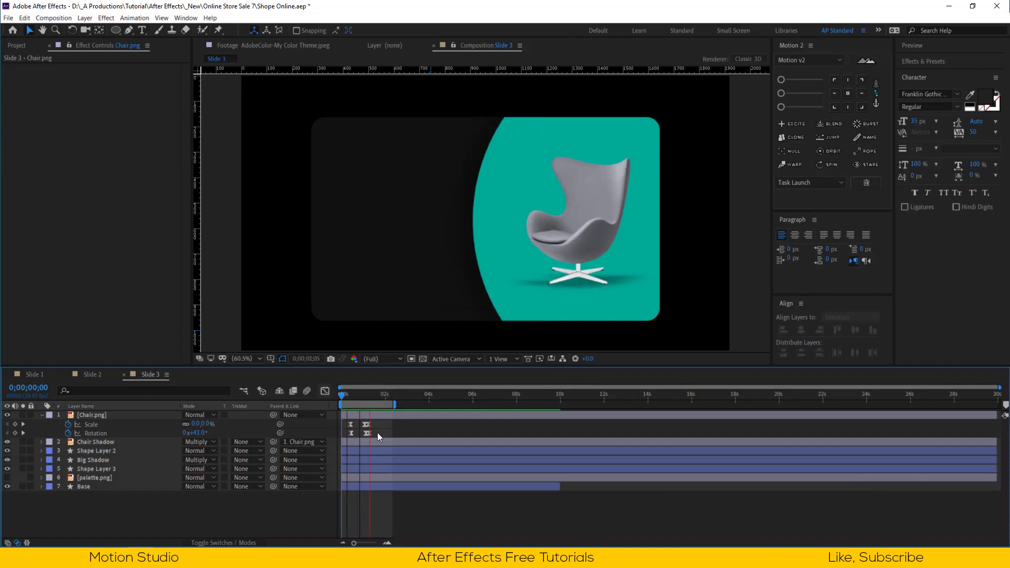
{"action": "left_click", "coordinate": [379, 398]}
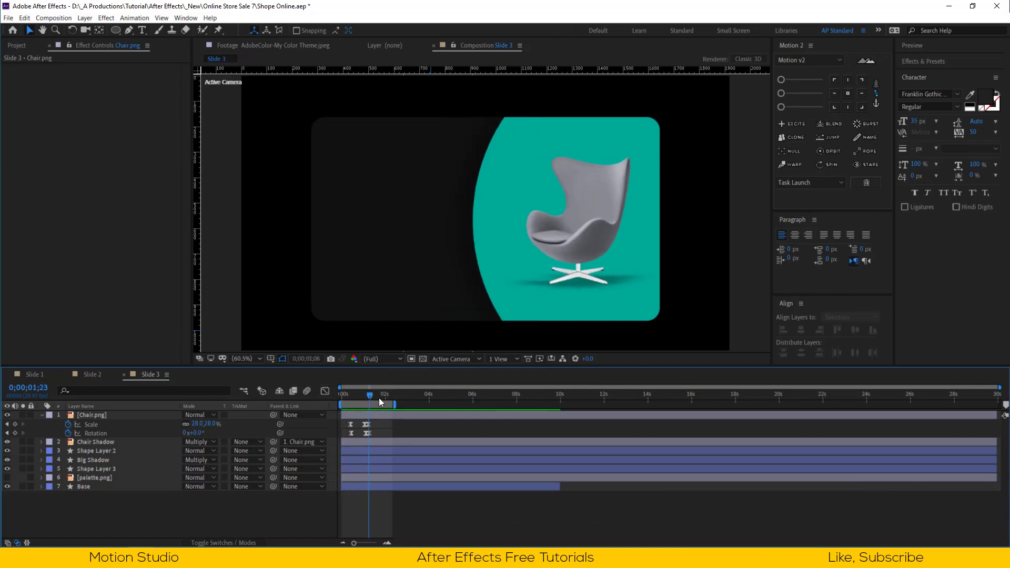
- Type a ROYAL SOFA title left of the chair, filled with the card's teal
{"action": "left_click", "coordinate": [141, 31]}
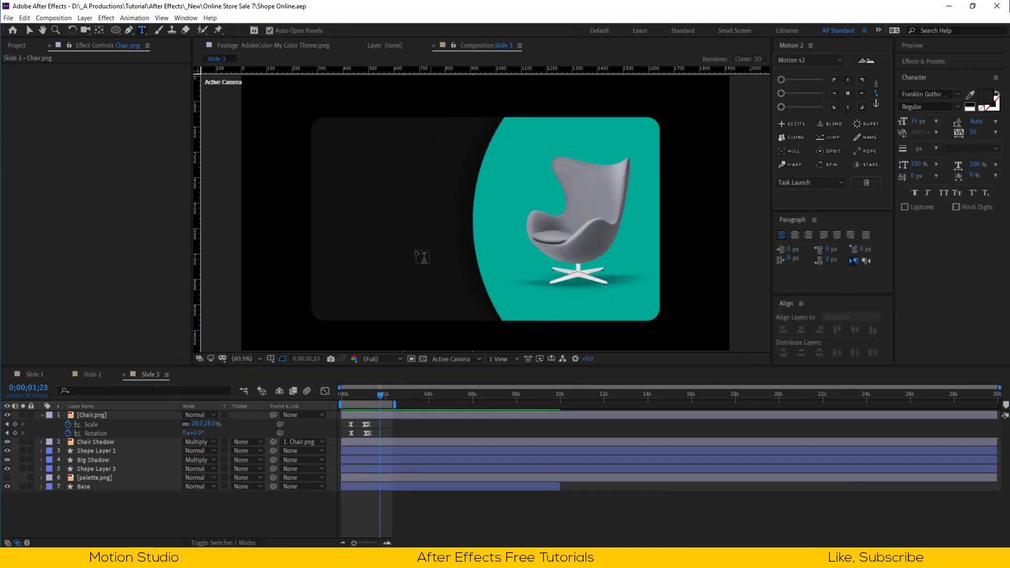
{"action": "left_click", "coordinate": [358, 223]}
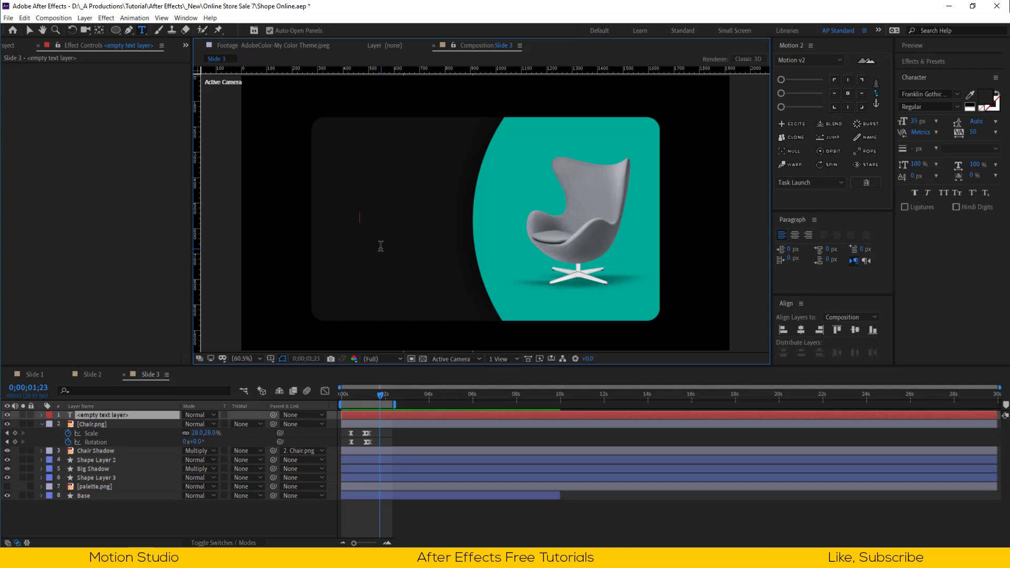
{"action": "type", "text": "ROYAL SOFA"}
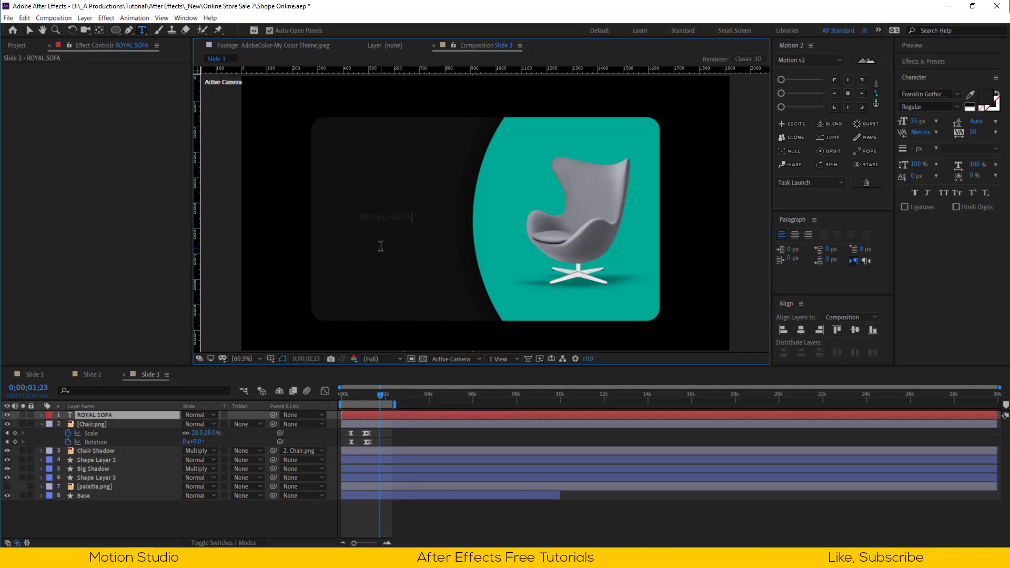
{"action": "key", "text": "KP_Enter"}
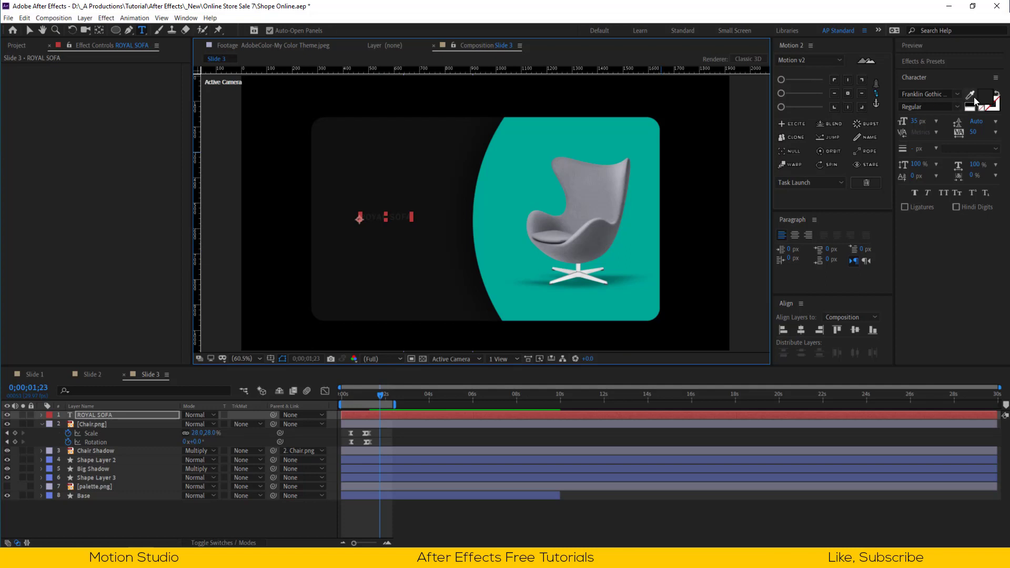
{"action": "left_click", "coordinate": [971, 97]}
{"action": "left_click", "coordinate": [480, 242]}
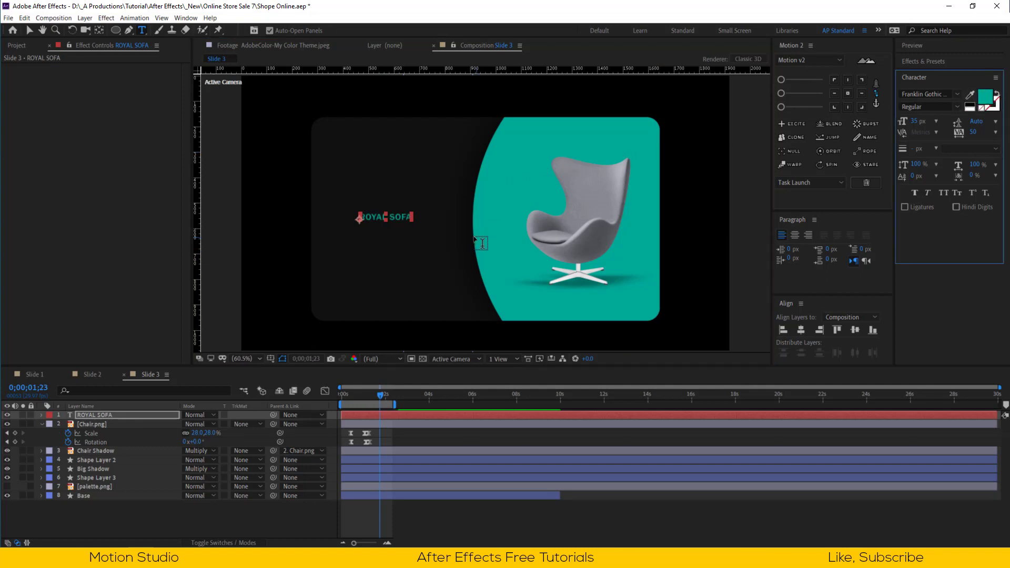
{"action": "key", "text": "v"}
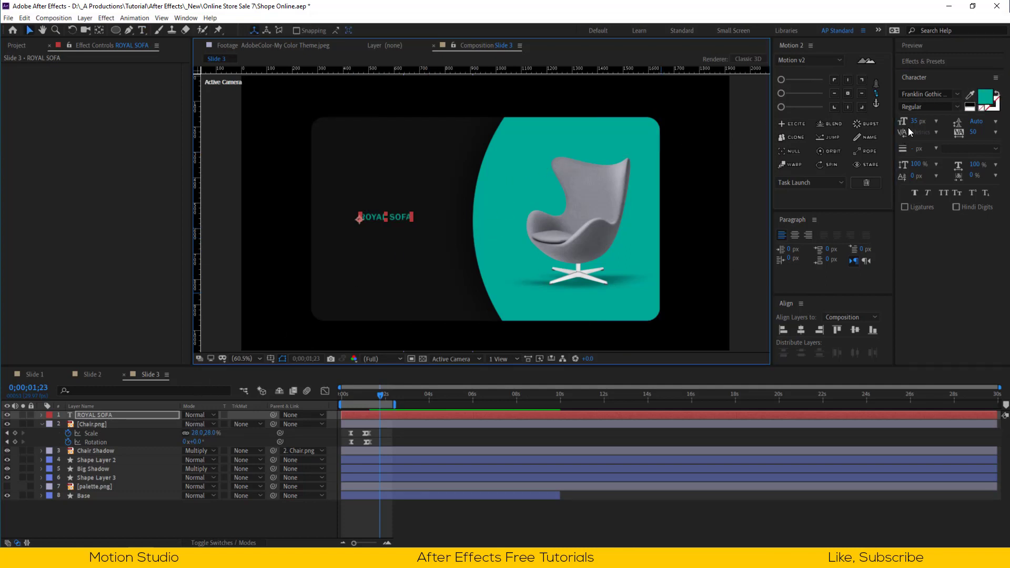
- Set the ROYAL SOFA title to 80 px and position it beside the chair
{"action": "left_click_drag", "start_coordinate": [914, 121], "coordinate": [957, 124]}
{"action": "left_click_drag", "start_coordinate": [455, 216], "coordinate": [415, 208]}
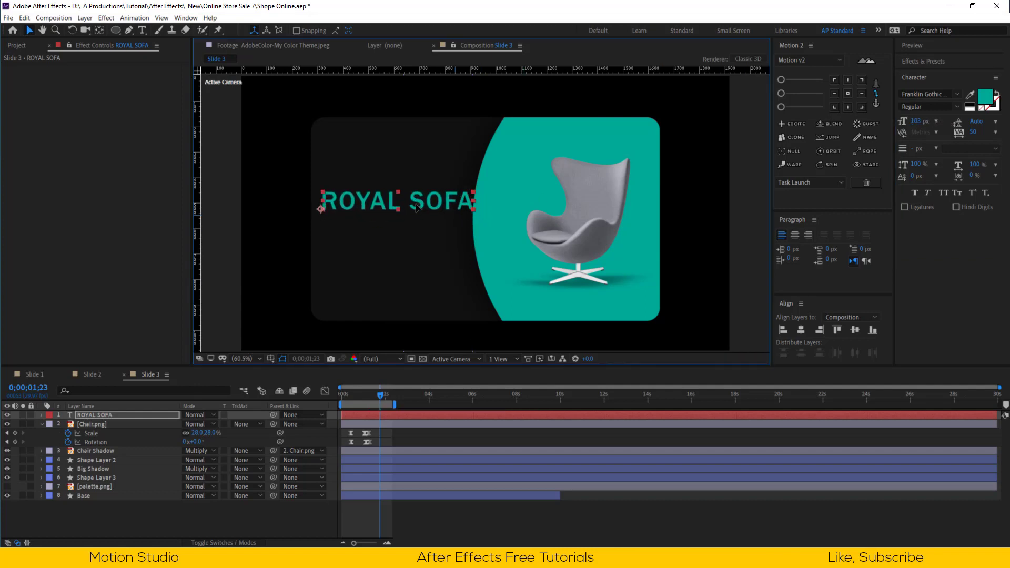
{"action": "left_click", "coordinate": [921, 122]}
{"action": "type", "text": "80"}
{"action": "key", "text": "Return"}
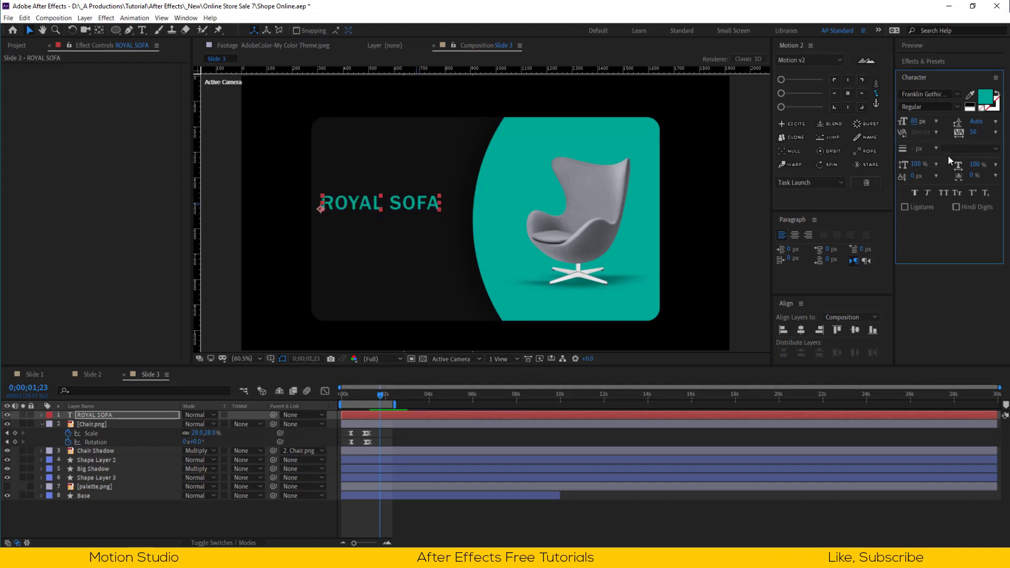
{"action": "left_click_drag", "start_coordinate": [406, 202], "coordinate": [421, 201]}
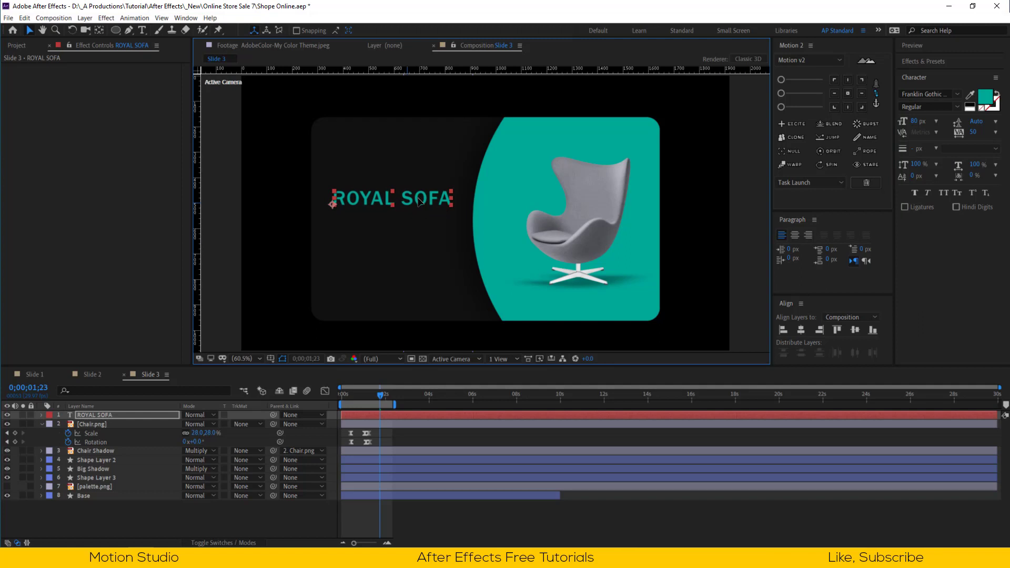
- Copy the 09 - 02 - 2020 and RELEASE DATE layers from Slide 2 into Slide 3
{"action": "left_click", "coordinate": [98, 377]}
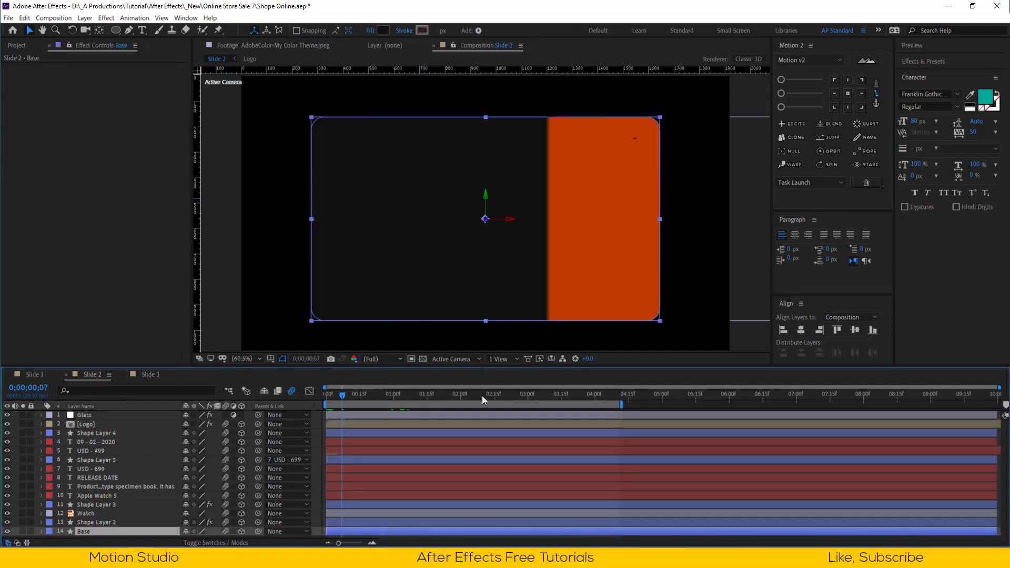
{"action": "left_click", "coordinate": [482, 396]}
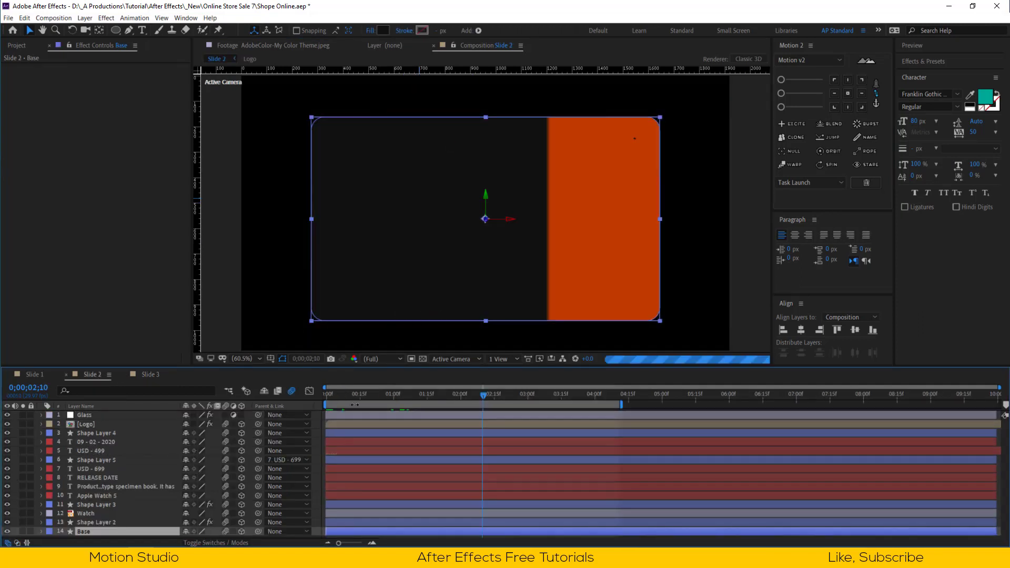
{"action": "left_click", "coordinate": [97, 440]}
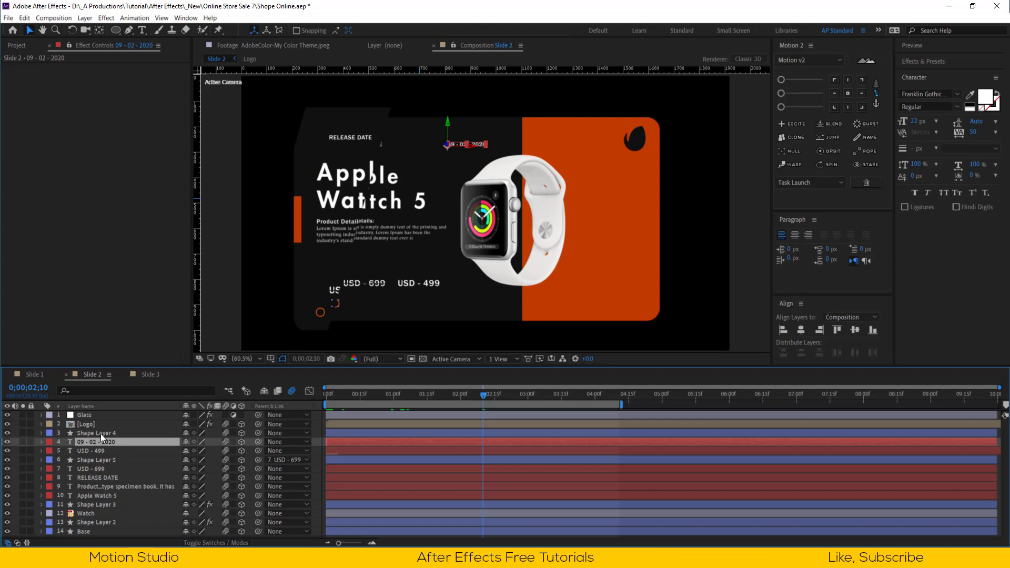
{"action": "left_click", "coordinate": [104, 476], "text": "ctrl"}
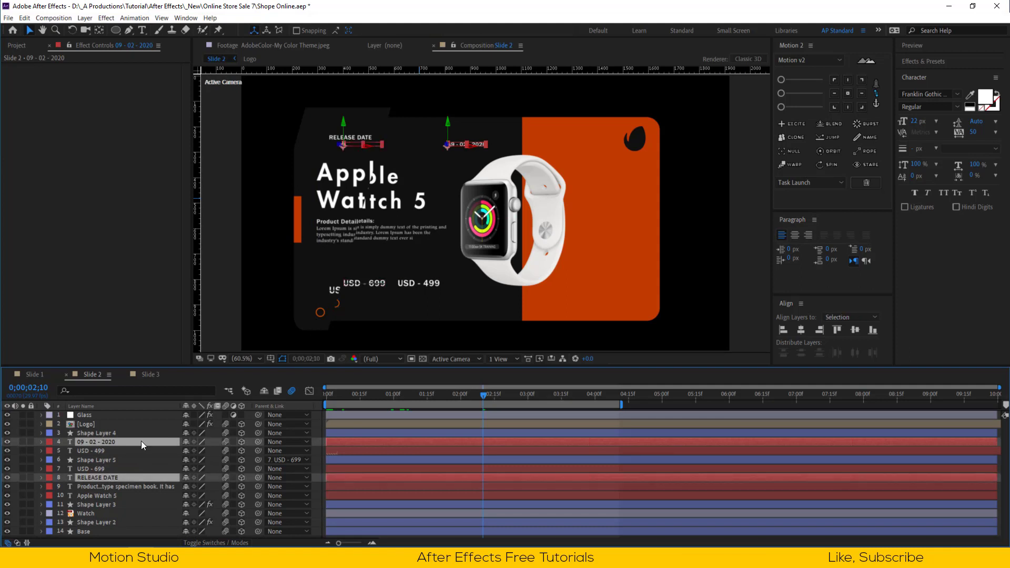
{"action": "left_click", "coordinate": [151, 372]}
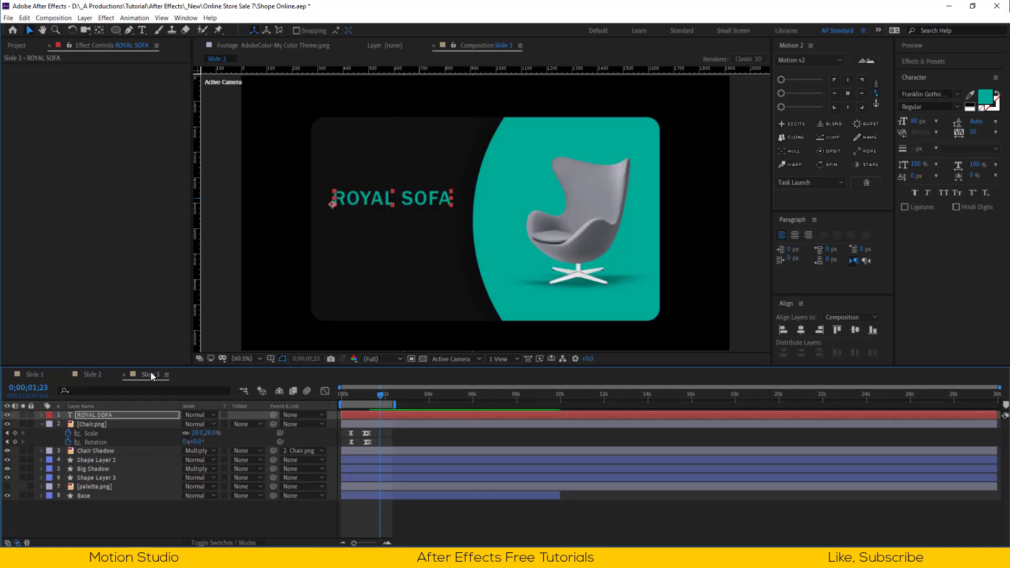
{"action": "key", "text": "ctrl+v"}
{"action": "left_click", "coordinate": [242, 523]}
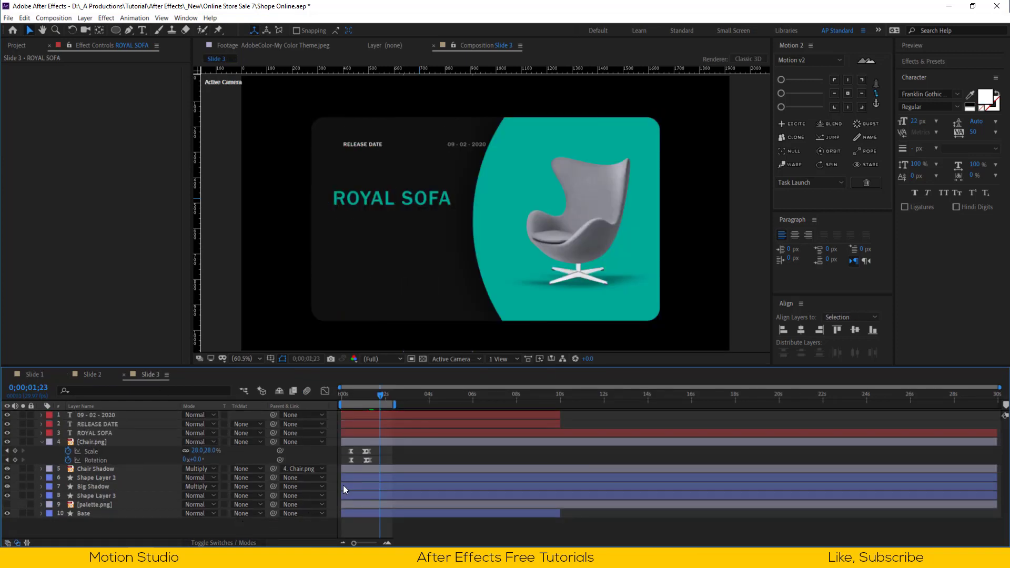
- Move the 09 - 02 - 2020 and RELEASE DATE texts to the teal panel's bottom below the chair
{"action": "left_click", "coordinate": [116, 414]}
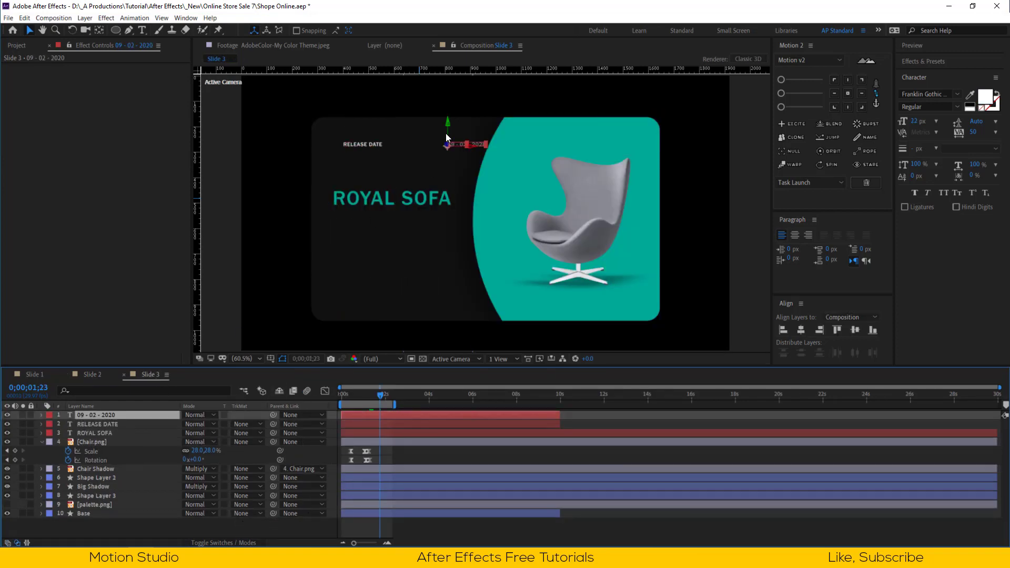
{"action": "key", "text": "slash"}
{"action": "left_click_drag", "start_coordinate": [423, 135], "coordinate": [484, 194]}
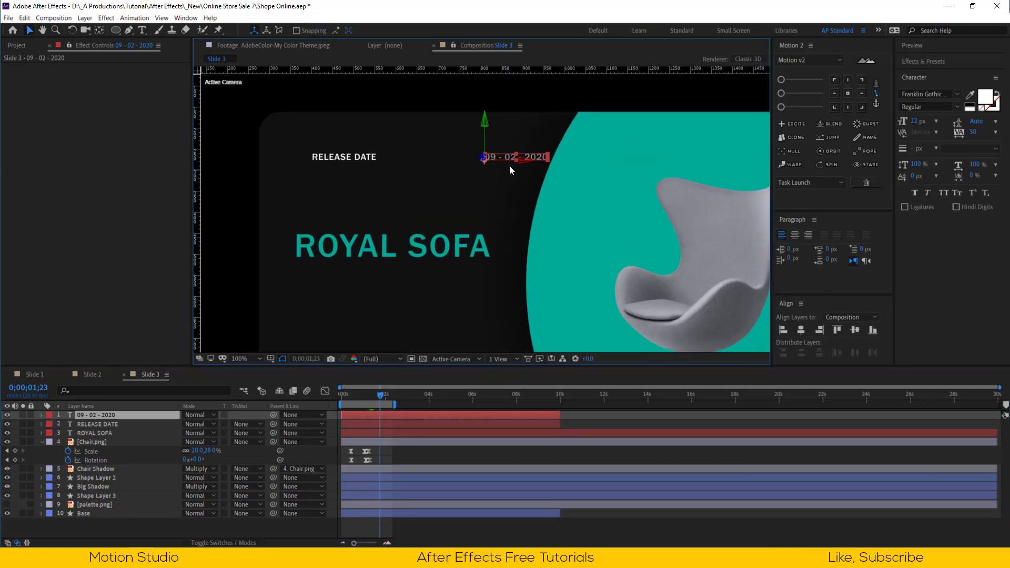
{"action": "left_click_drag", "start_coordinate": [522, 164], "coordinate": [500, 164]}
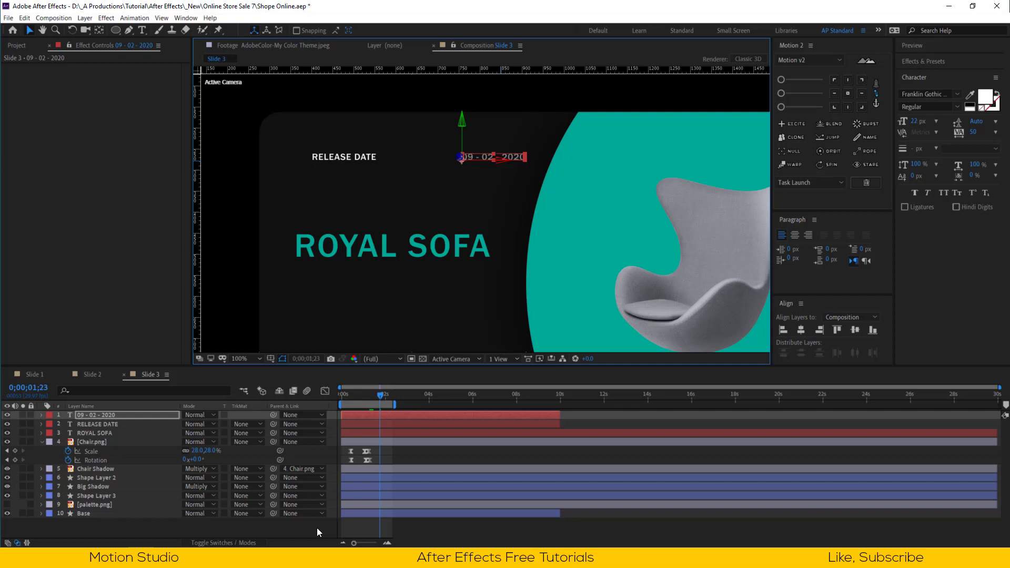
{"action": "scroll", "coordinate": [302, 215], "scroll_direction": "down", "scroll_amount": 1}
{"action": "left_click", "coordinate": [415, 185], "text": "shift"}
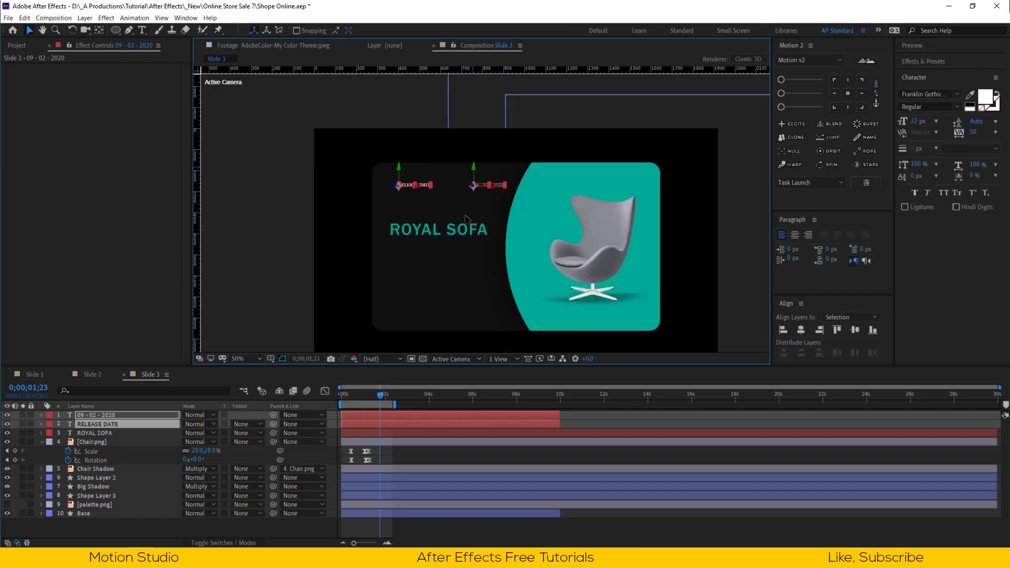
{"action": "left_click_drag", "start_coordinate": [466, 216], "coordinate": [475, 307]}
{"action": "left_click_drag", "start_coordinate": [506, 325], "coordinate": [508, 183]}
{"action": "scroll", "coordinate": [626, 329], "scroll_direction": "up", "scroll_amount": 1}
{"action": "left_click", "coordinate": [666, 295]}
{"action": "left_click", "coordinate": [96, 415]}
{"action": "left_click", "coordinate": [99, 424], "text": "shift"}
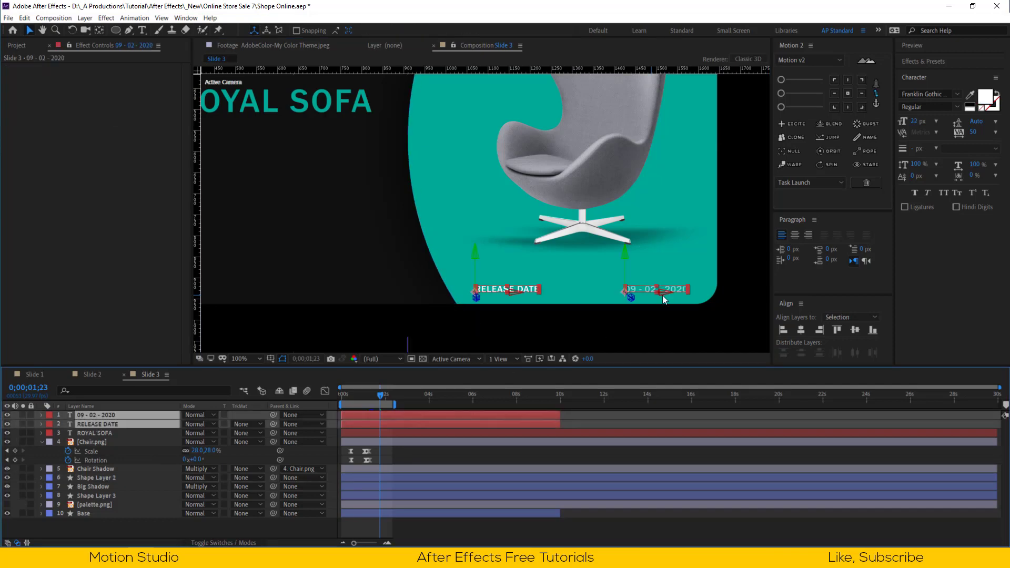
{"action": "left_click_drag", "start_coordinate": [668, 291], "coordinate": [674, 283]}
- Color both date texts black with the fill eyedropper and fit the comp in view
{"action": "left_click", "coordinate": [970, 95]}
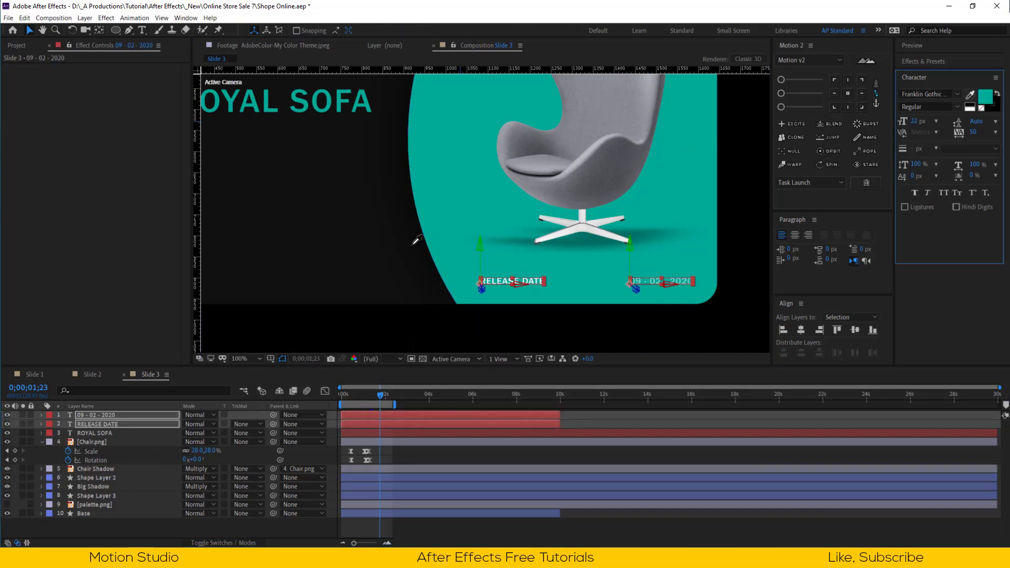
{"action": "left_click", "coordinate": [416, 239]}
{"action": "left_click", "coordinate": [301, 531]}
{"action": "left_click", "coordinate": [404, 394]}
{"action": "left_click", "coordinate": [242, 357]}
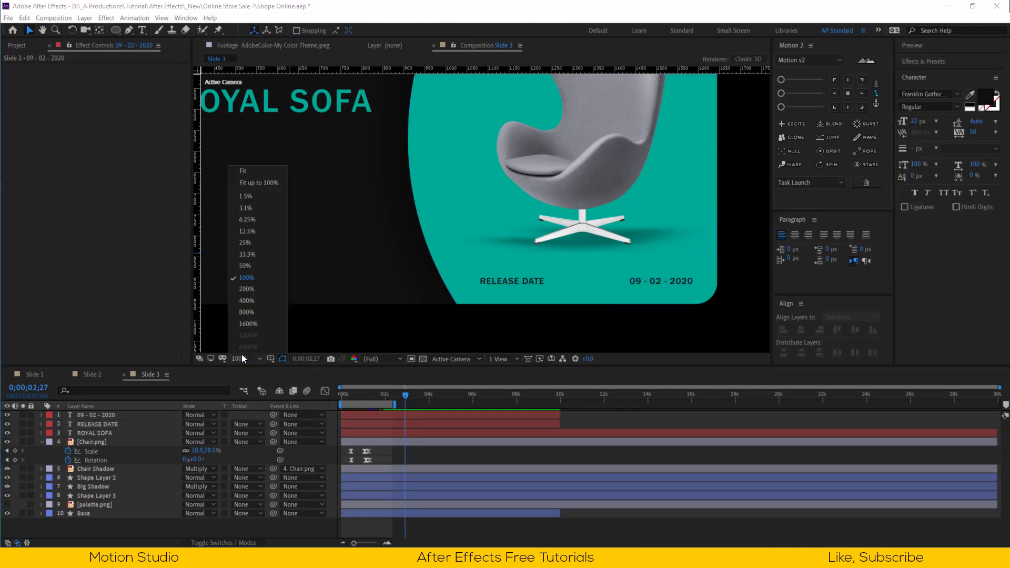
{"action": "left_click", "coordinate": [259, 182]}
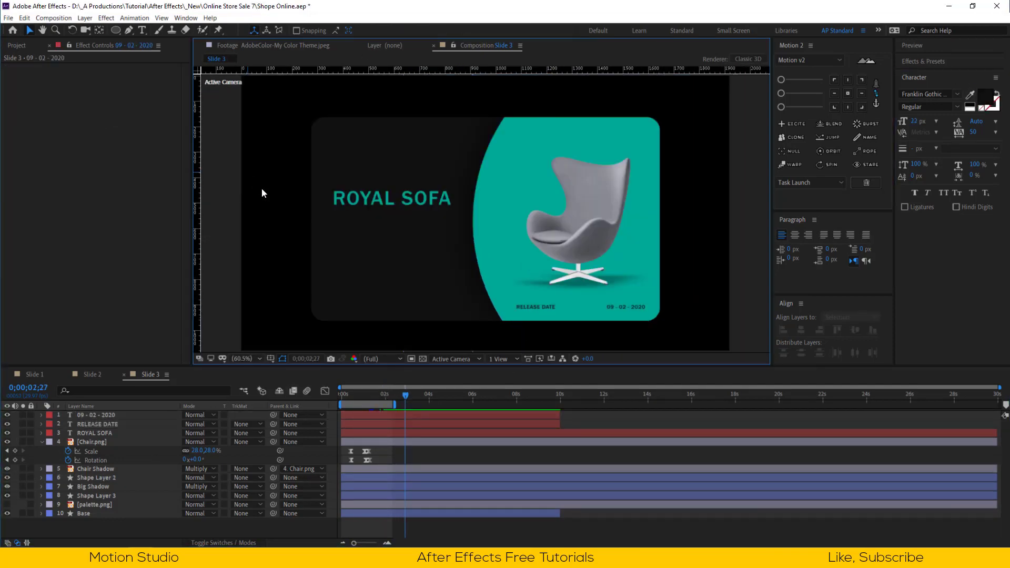
- Paste Slide 2's Product Details paragraph into Slide 3 and place it under ROYAL SOFA
{"action": "left_click", "coordinate": [89, 372]}
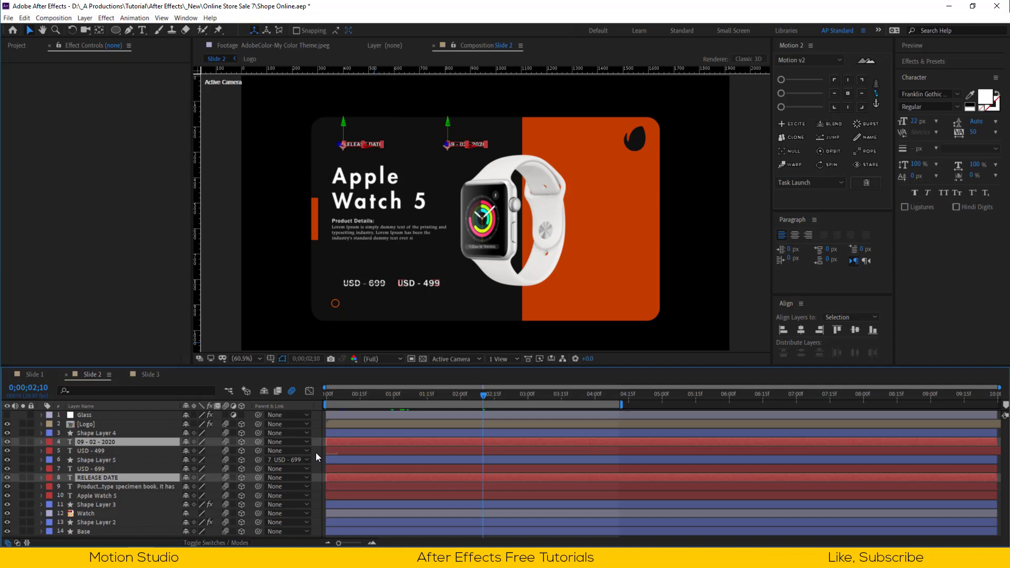
{"action": "left_click", "coordinate": [318, 450]}
{"action": "left_click", "coordinate": [358, 232]}
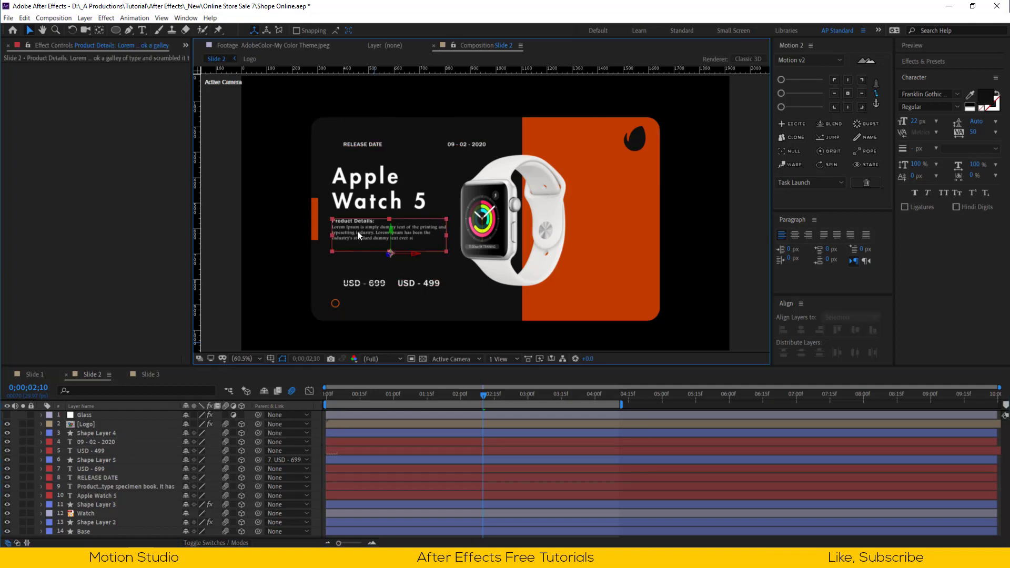
{"action": "left_click", "coordinate": [145, 373]}
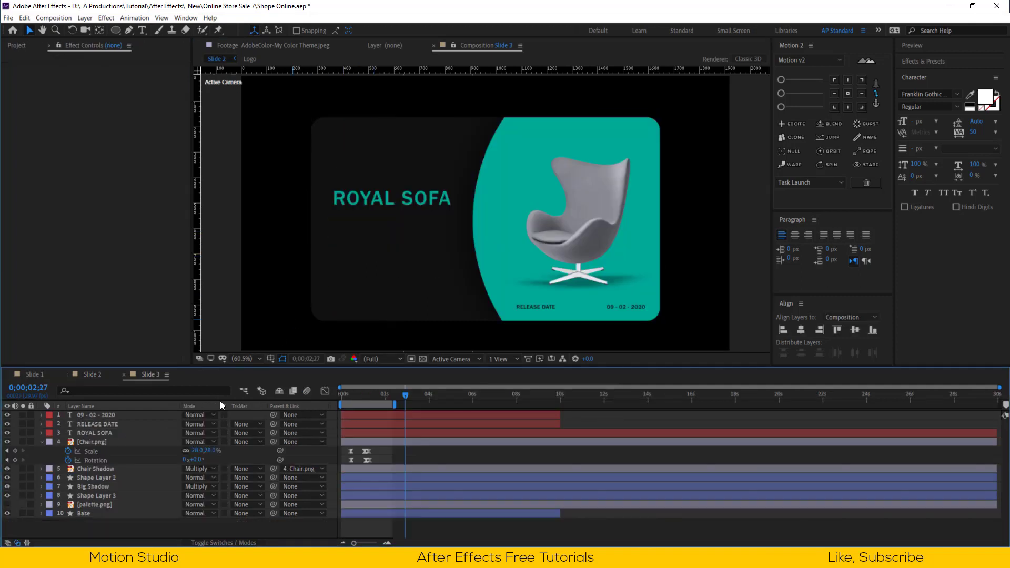
{"action": "key", "text": "ctrl+v"}
{"action": "scroll", "coordinate": [342, 223], "scroll_direction": "up", "scroll_amount": 2}
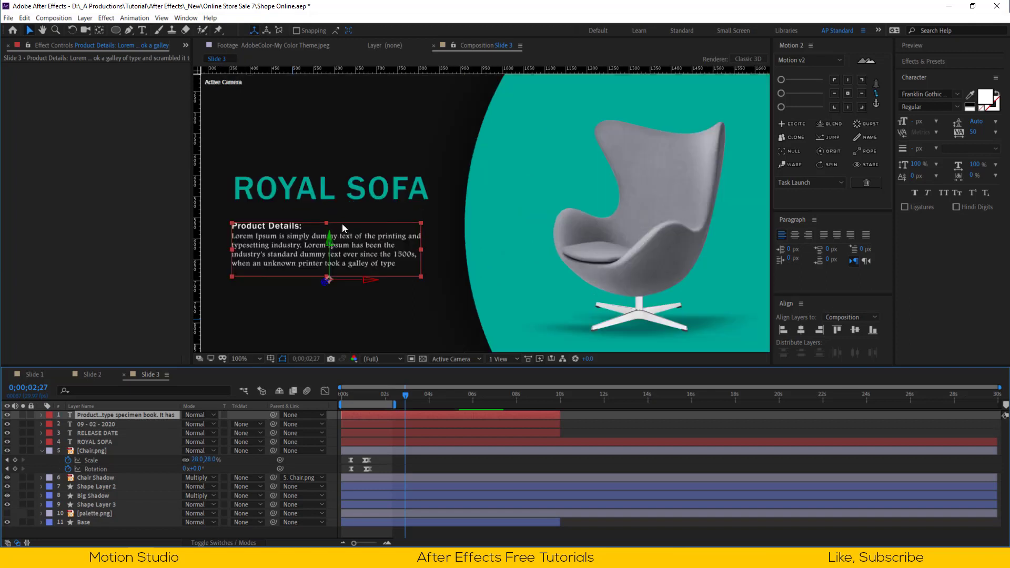
{"action": "scroll", "coordinate": [339, 255], "scroll_direction": "up", "scroll_amount": 2}
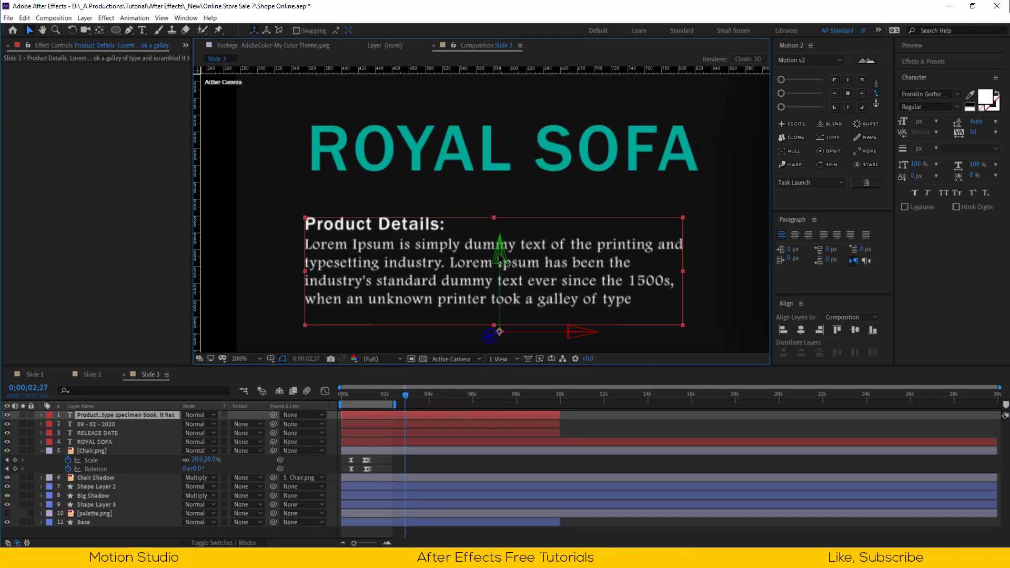
{"action": "left_click_drag", "start_coordinate": [497, 255], "coordinate": [500, 241]}
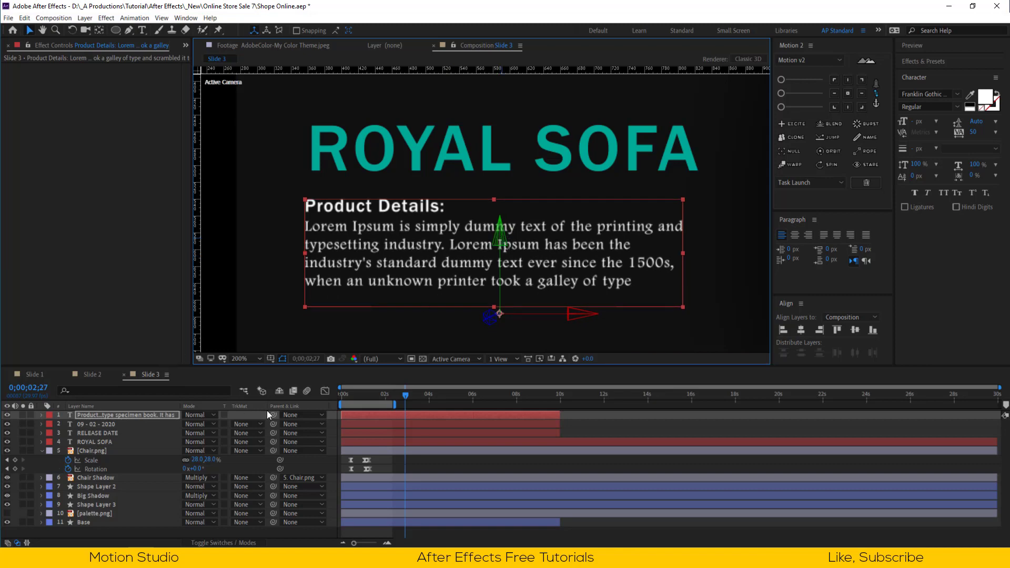
{"action": "left_click", "coordinate": [252, 357]}
{"action": "left_click", "coordinate": [255, 174]}
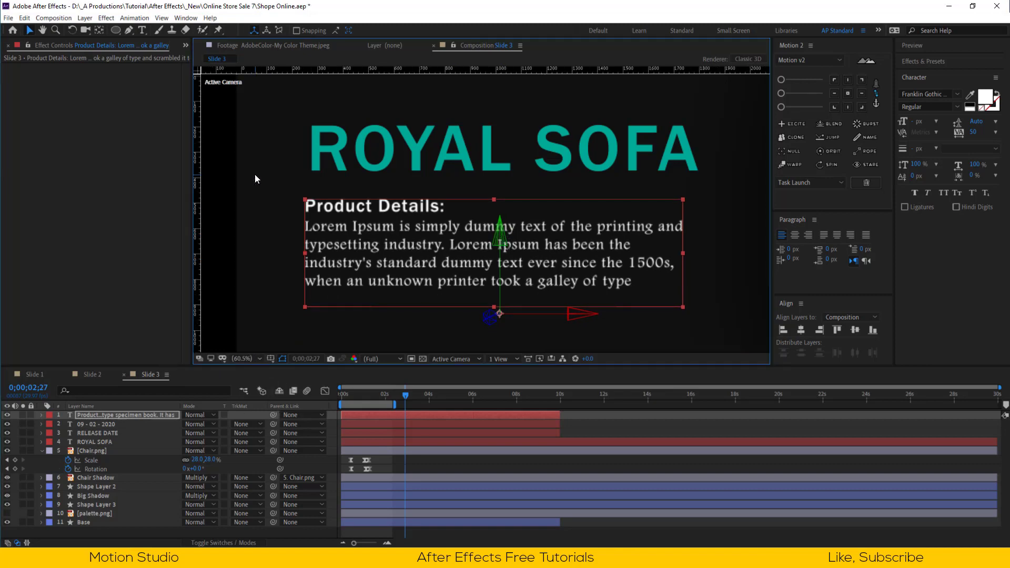
{"action": "left_click", "coordinate": [329, 461]}
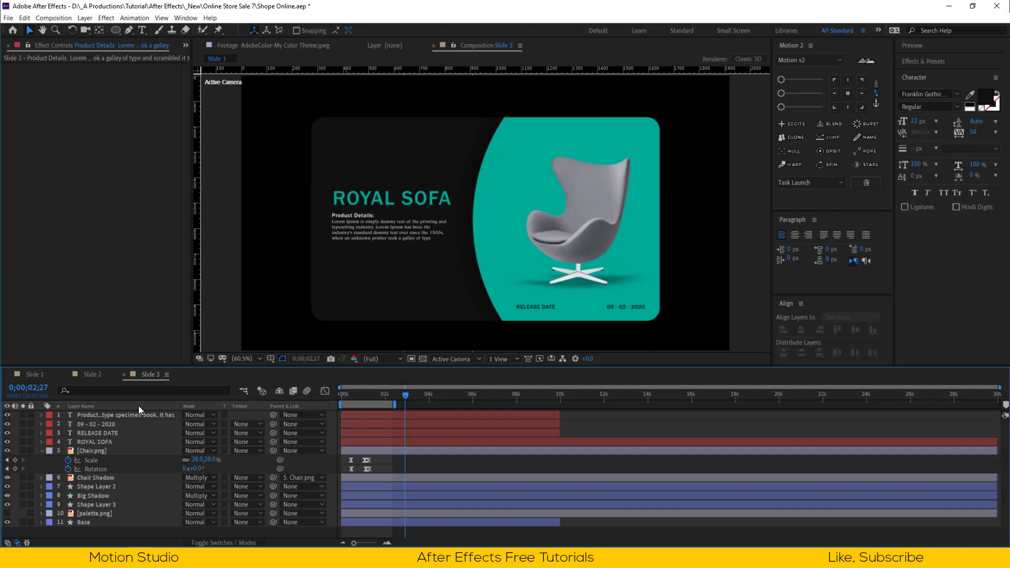
- Bring the USD - 699 and USD - 499 prices with Shape Layer 5 into Slide 3
{"action": "left_click", "coordinate": [84, 374]}
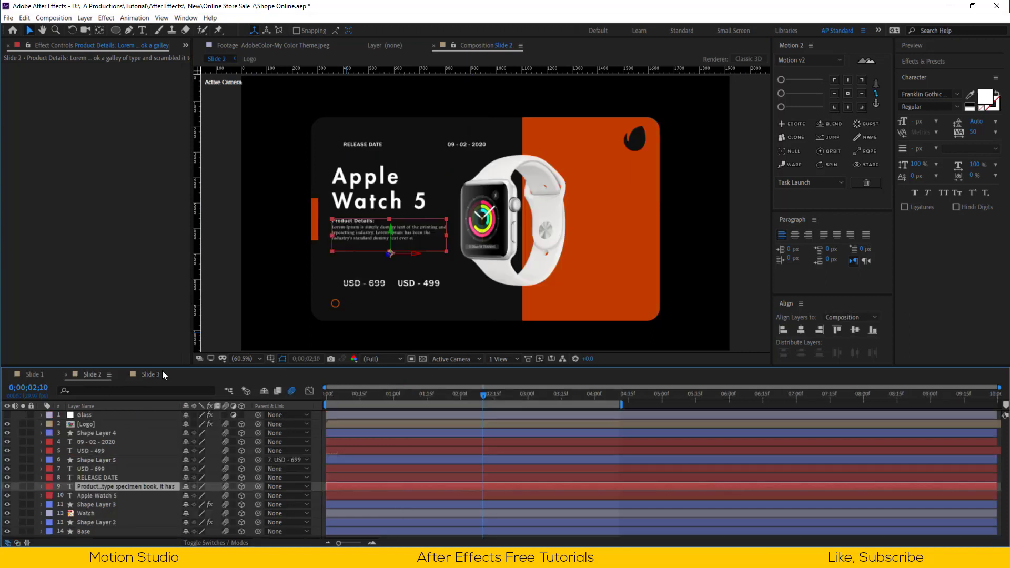
{"action": "left_click", "coordinate": [374, 283]}
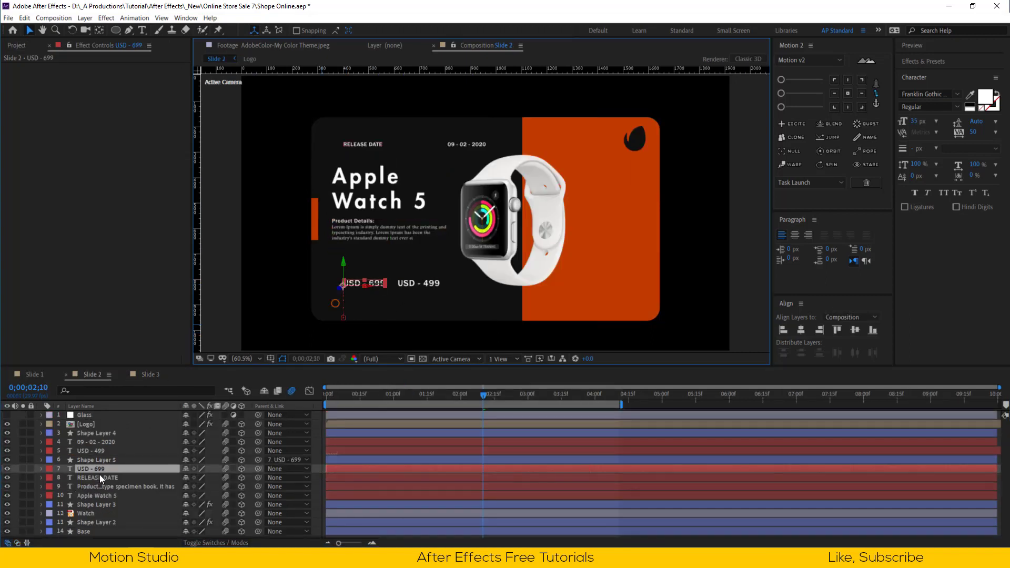
{"action": "left_click", "coordinate": [96, 453], "text": "ctrl"}
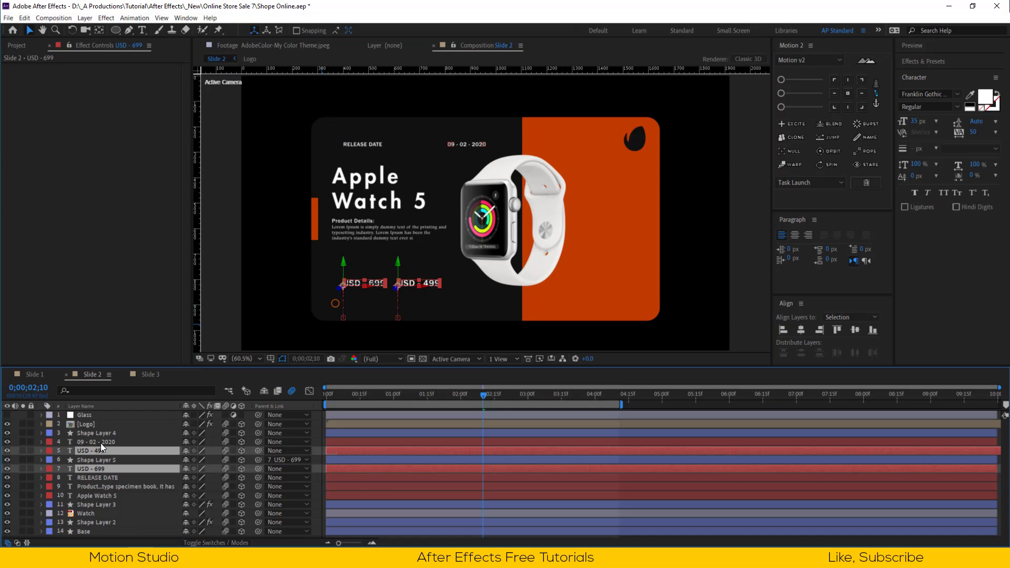
{"action": "left_click", "coordinate": [105, 458], "text": "ctrl"}
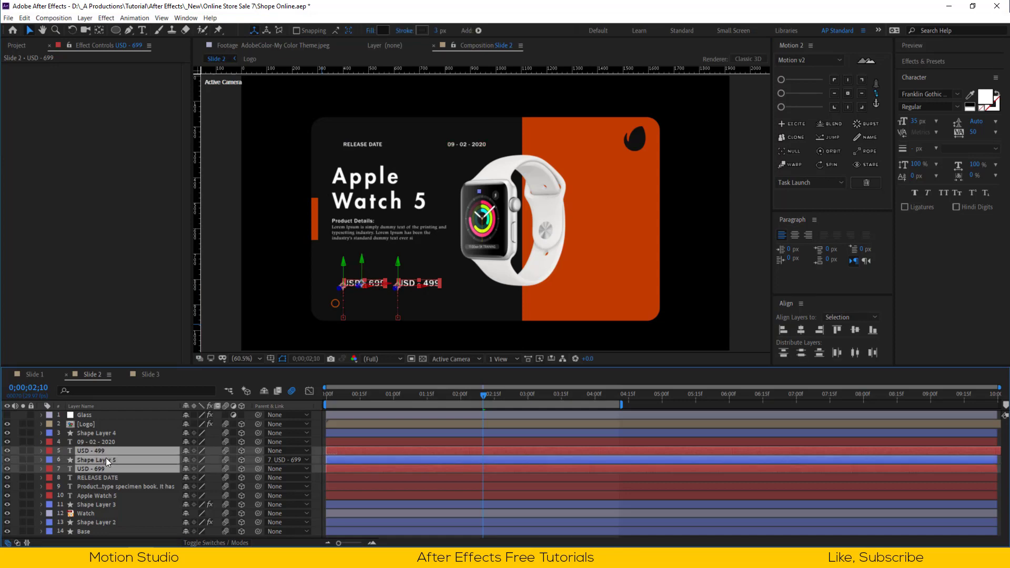
{"action": "left_click_drag", "start_coordinate": [200, 374], "coordinate": [171, 407]}
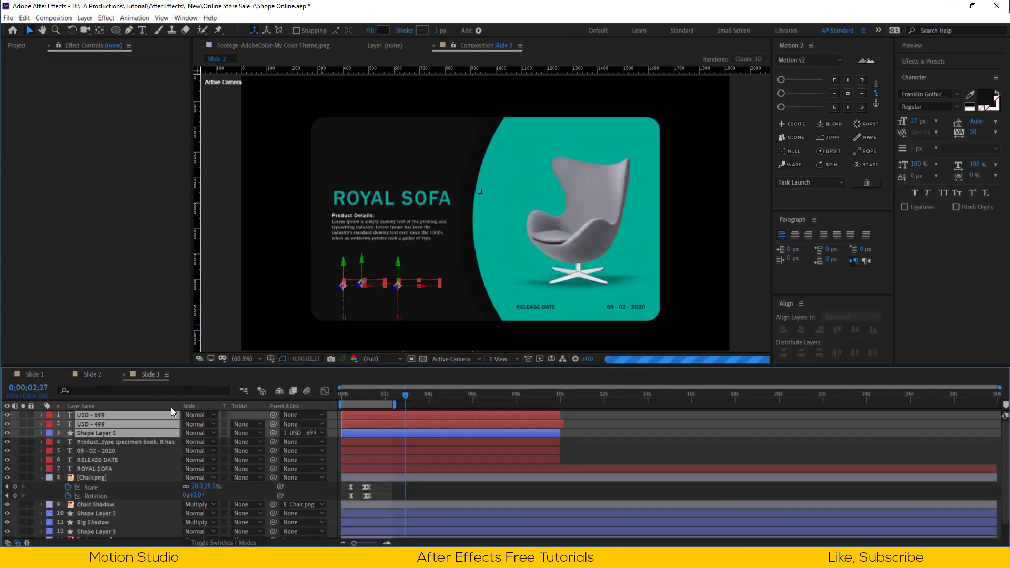
{"action": "left_click", "coordinate": [331, 440]}
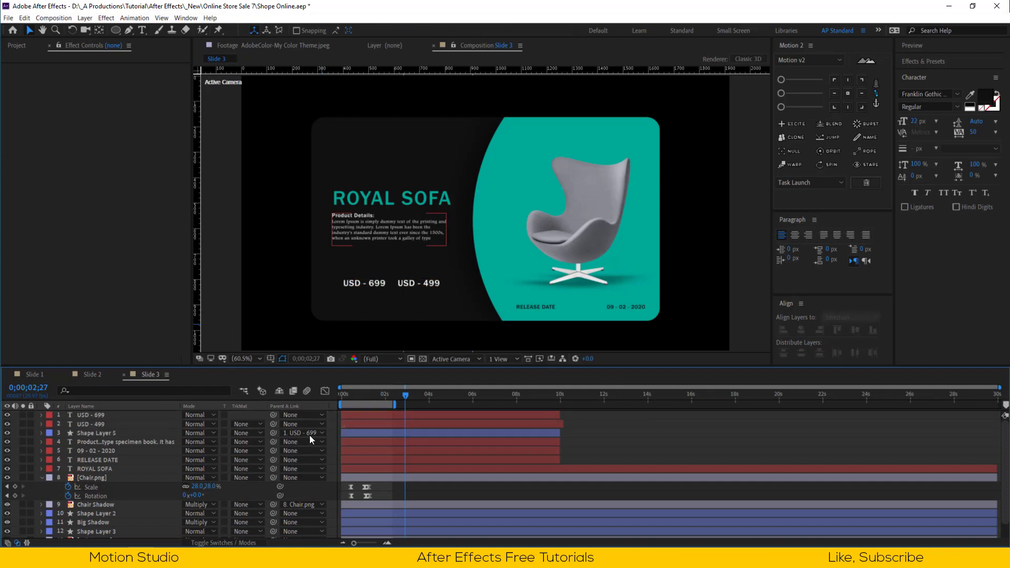
- Shift the work area, preview the opening, and select the ROYAL SOFA title layer
{"action": "left_click", "coordinate": [42, 478]}
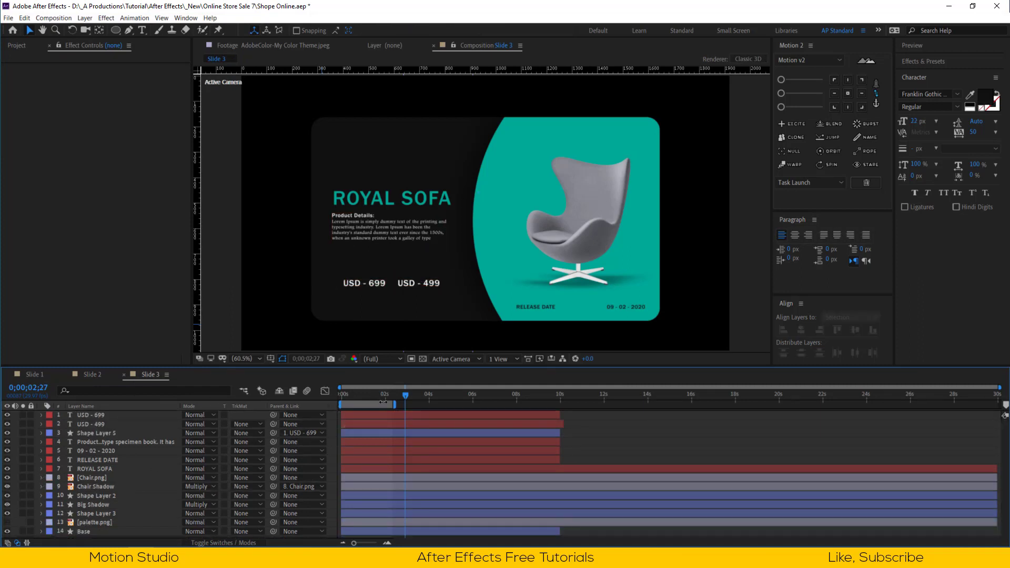
{"action": "left_click_drag", "start_coordinate": [390, 406], "coordinate": [432, 406]}
{"action": "left_click_drag", "start_coordinate": [343, 395], "coordinate": [361, 397]}
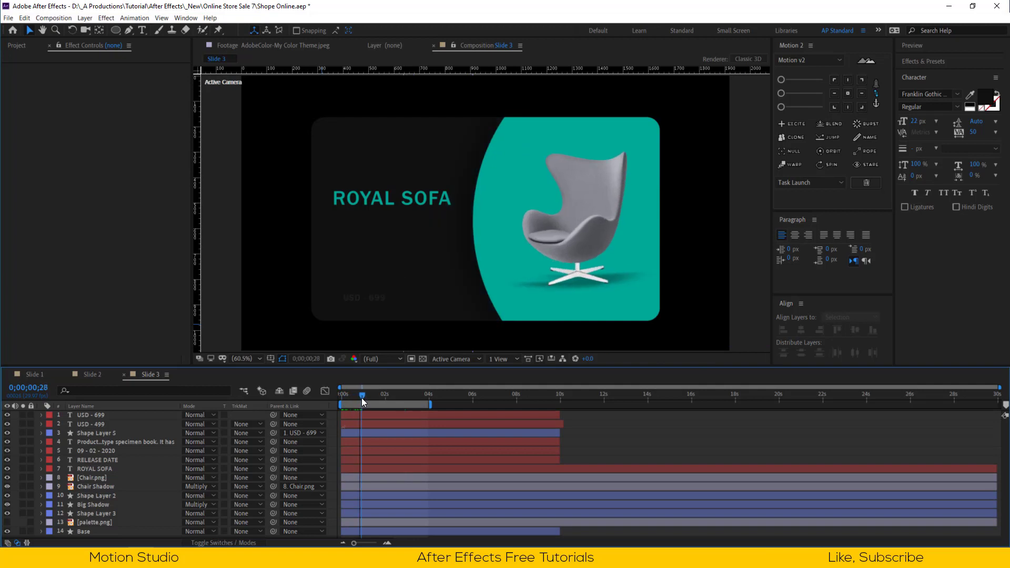
{"action": "left_click", "coordinate": [111, 460]}
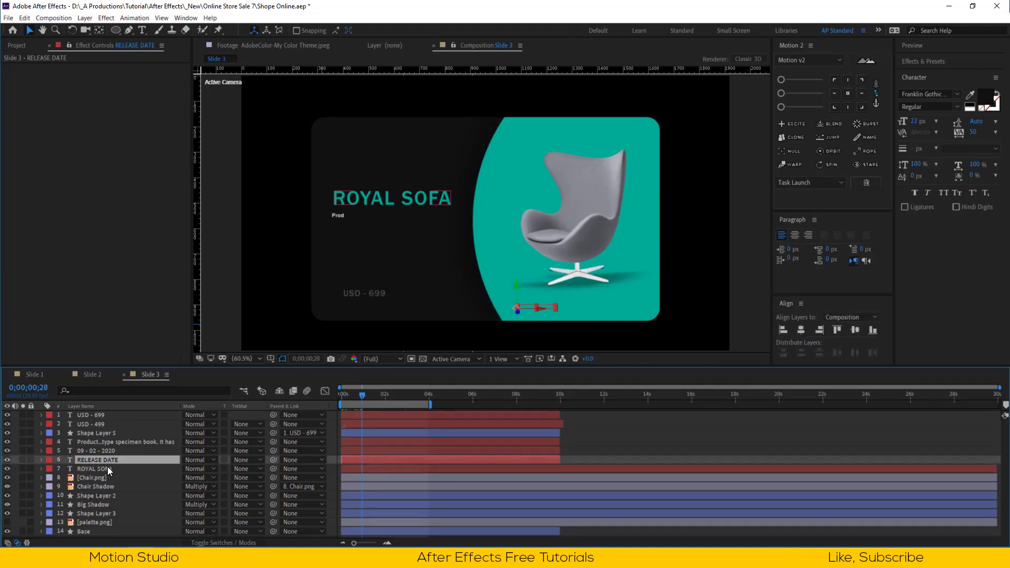
{"action": "left_click", "coordinate": [109, 468]}
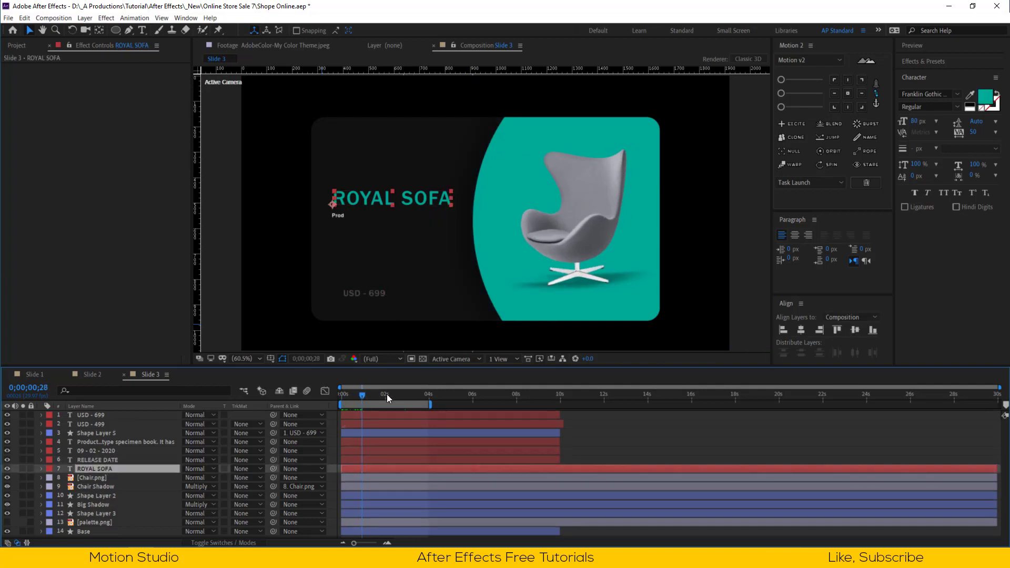
- Apply the Slow Fade On preset to ROYAL SOFA and preview its Offset reveal
{"action": "key", "text": "ctrl+space"}
{"action": "type", "text": "s"}
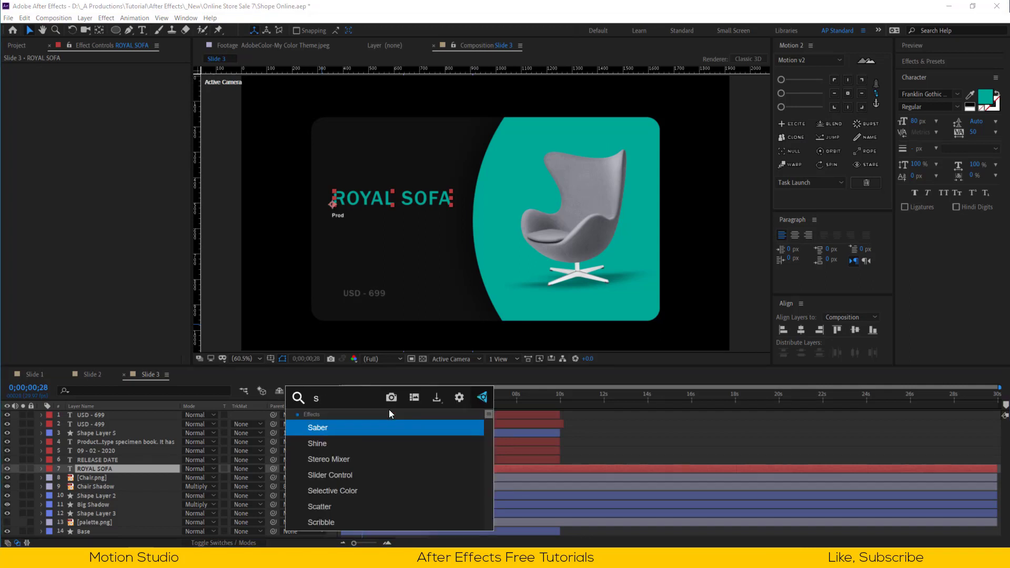
{"action": "type", "text": "low"}
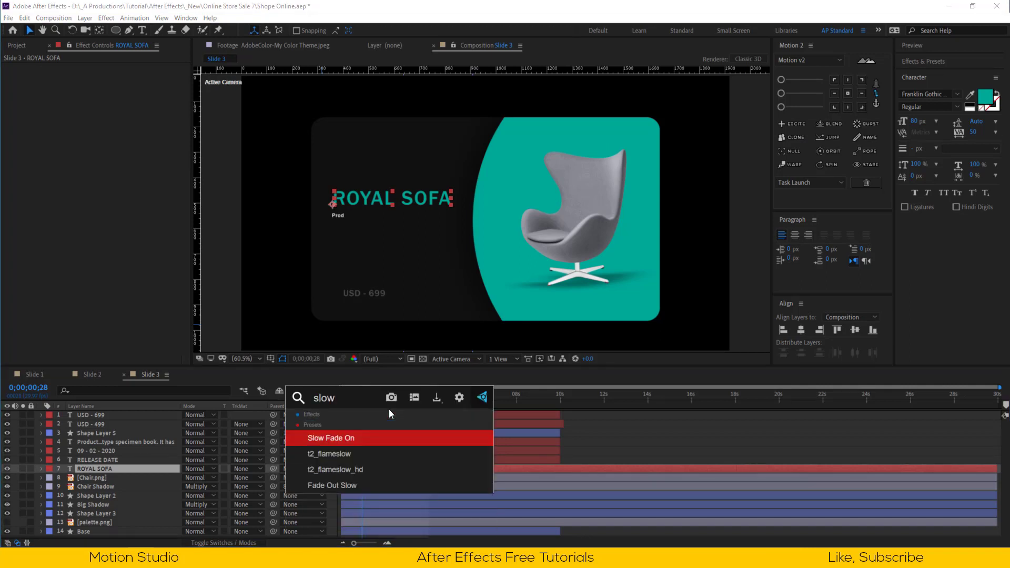
{"action": "left_click", "coordinate": [371, 439]}
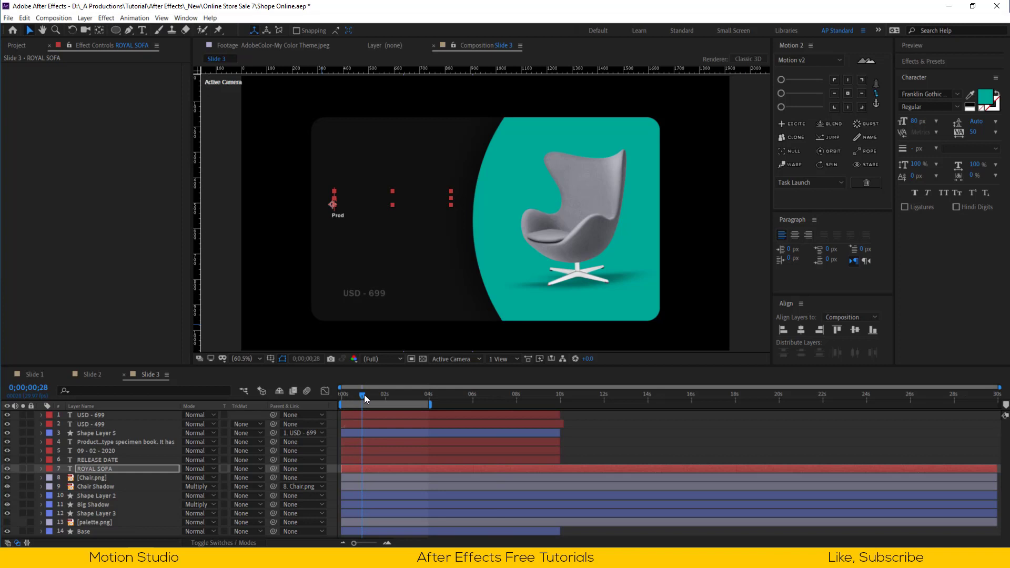
{"action": "left_click_drag", "start_coordinate": [364, 394], "coordinate": [383, 396]}
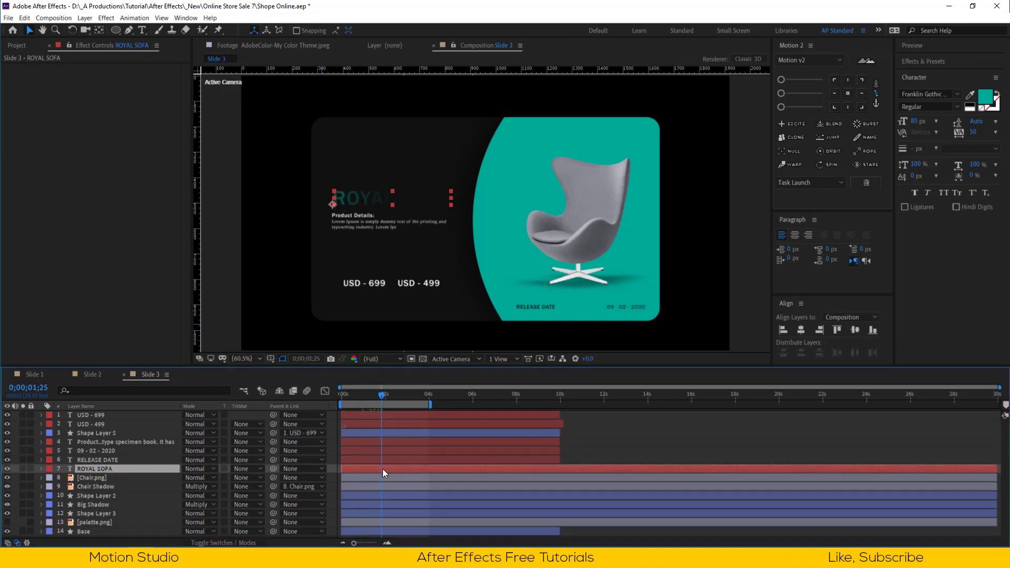
{"action": "key", "text": "u"}
{"action": "left_click_drag", "start_coordinate": [422, 483], "coordinate": [349, 488]}
{"action": "left_click_drag", "start_coordinate": [343, 394], "coordinate": [380, 395]}
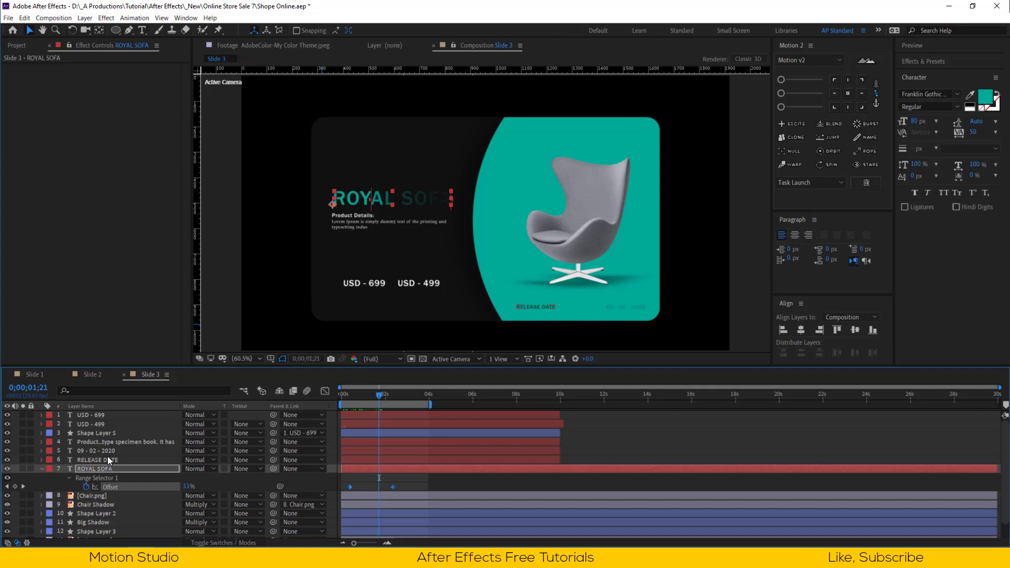
- Apply Slow Fade On to Product Details, with Offset keyframes spanning about 1.7 to 6.7 s
{"action": "left_click", "coordinate": [115, 443]}
{"action": "key", "text": "ctrl+space"}
{"action": "type", "text": "slow"}
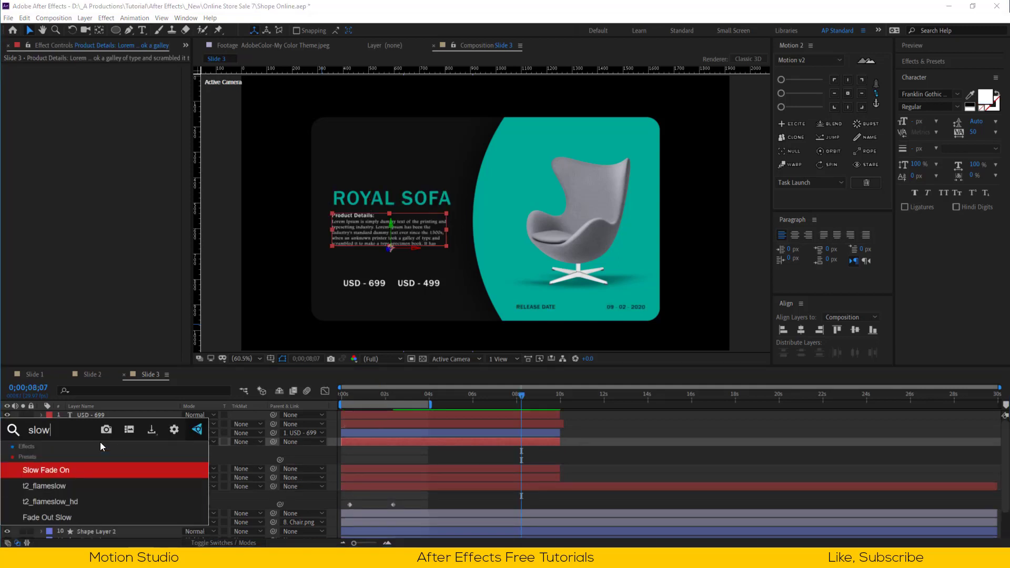
{"action": "left_click", "coordinate": [103, 467]}
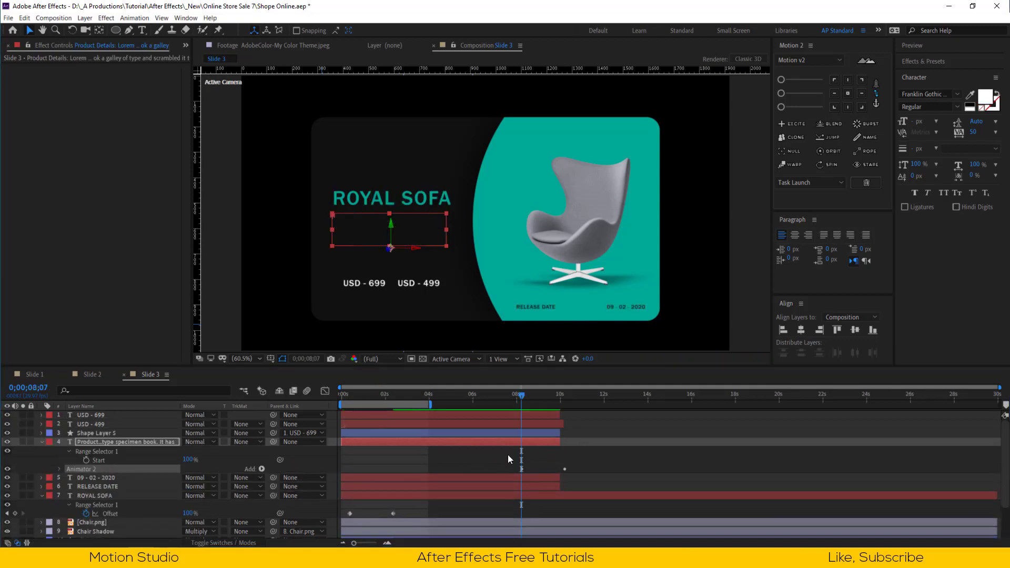
{"action": "key", "text": "u"}
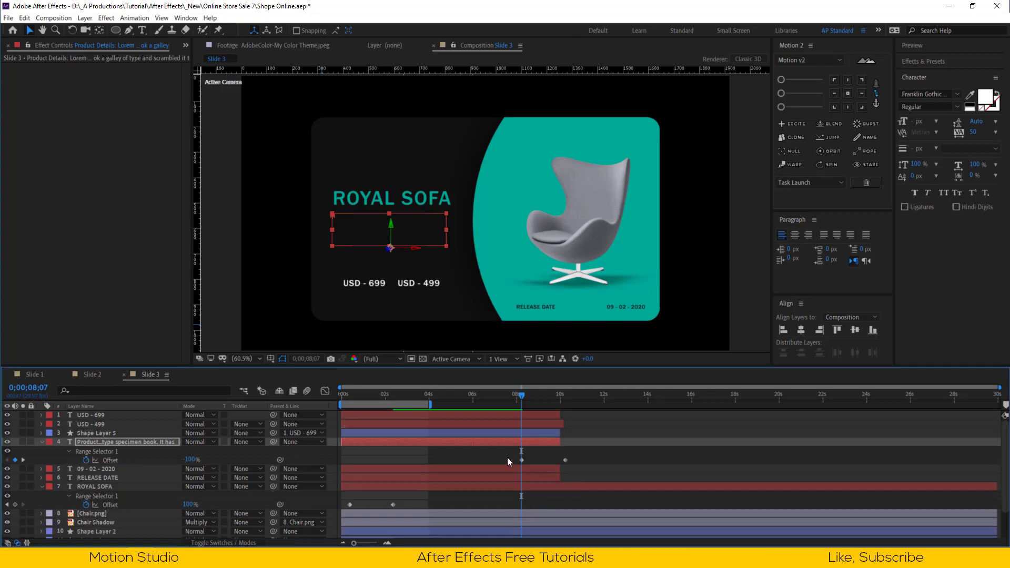
{"action": "left_click_drag", "start_coordinate": [507, 456], "coordinate": [571, 463]}
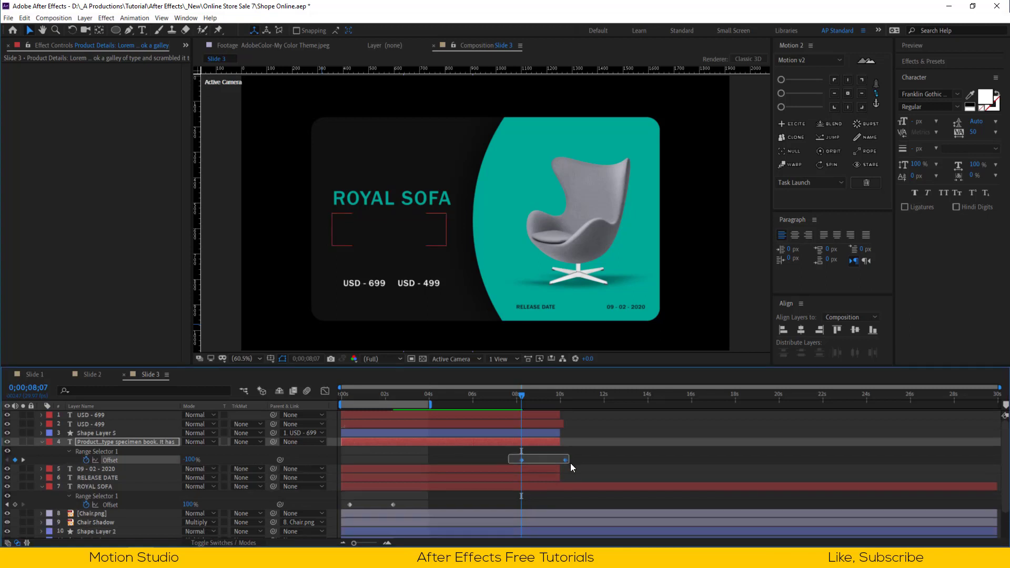
{"action": "left_click_drag", "start_coordinate": [428, 464], "coordinate": [486, 461]}
{"action": "left_click", "coordinate": [421, 461]}
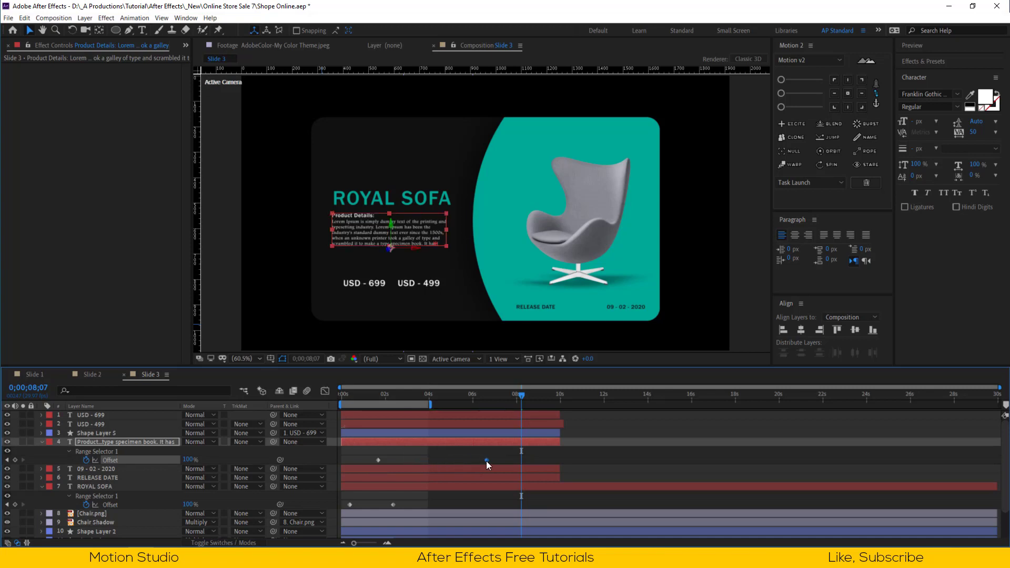
{"action": "left_click", "coordinate": [539, 476]}
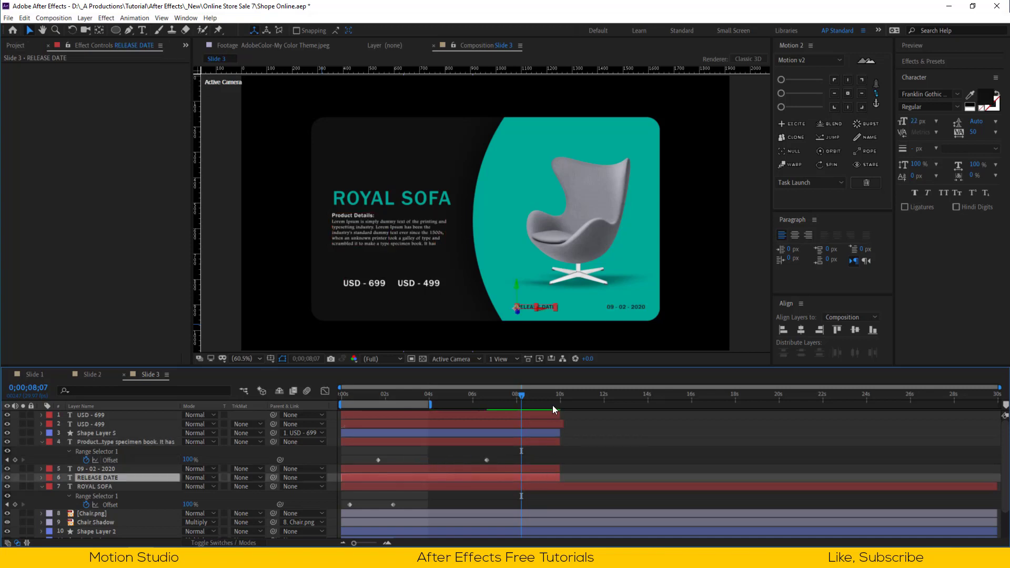
- Extract the RELEASE DATE text and trim the comp to end at 0;00;09;29
{"action": "key", "text": "o"}
{"action": "key", "text": "n"}
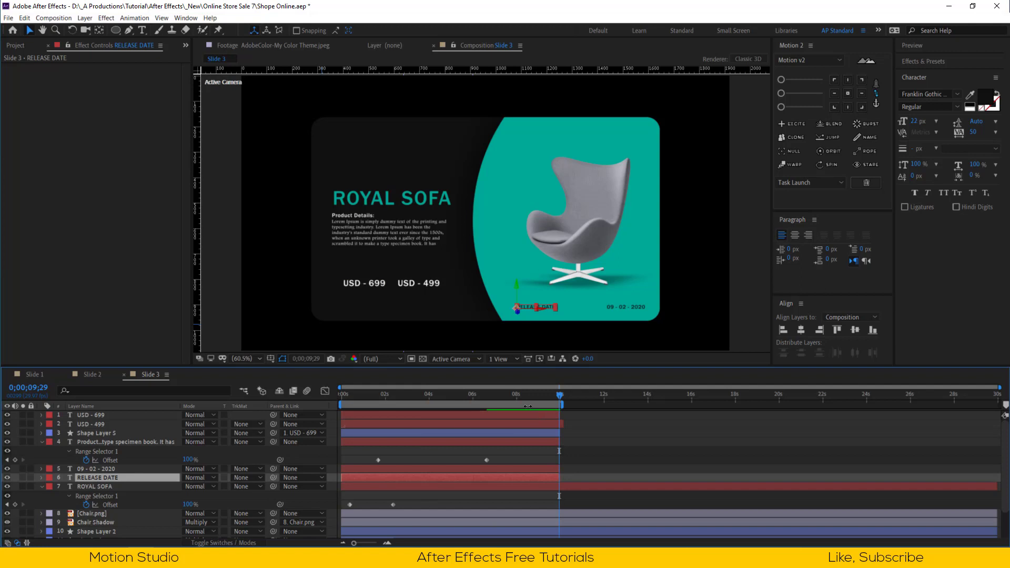
{"action": "right_click", "coordinate": [528, 406]}
{"action": "left_click", "coordinate": [551, 421]}
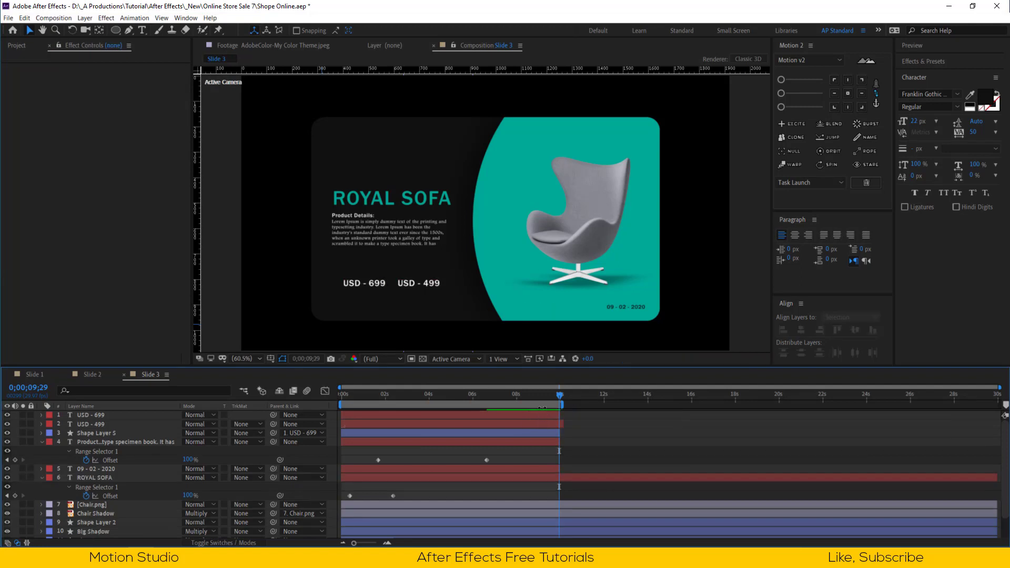
{"action": "right_click", "coordinate": [542, 409]}
{"action": "left_click", "coordinate": [573, 433]}
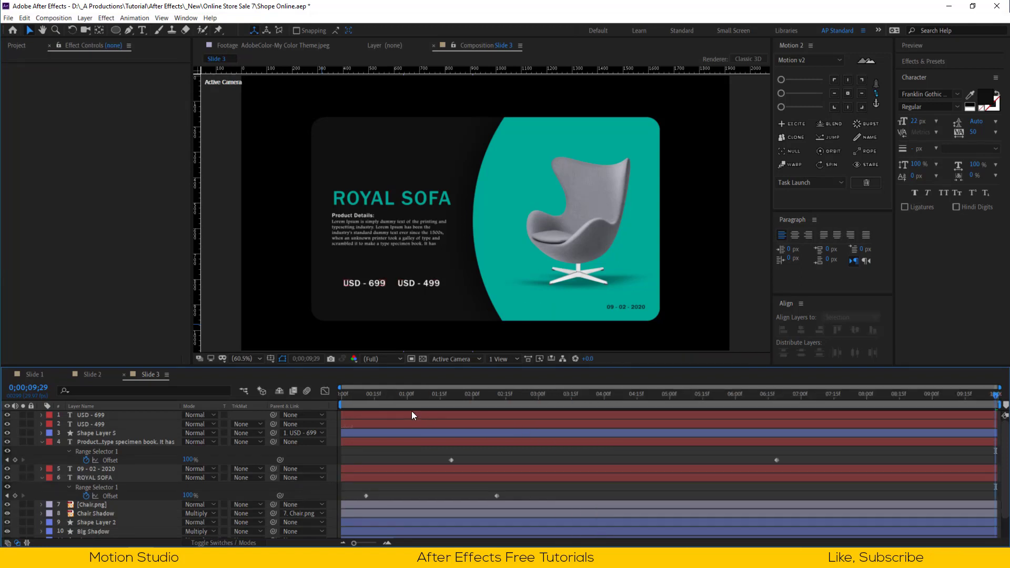
{"action": "left_click_drag", "start_coordinate": [349, 394], "coordinate": [564, 416]}
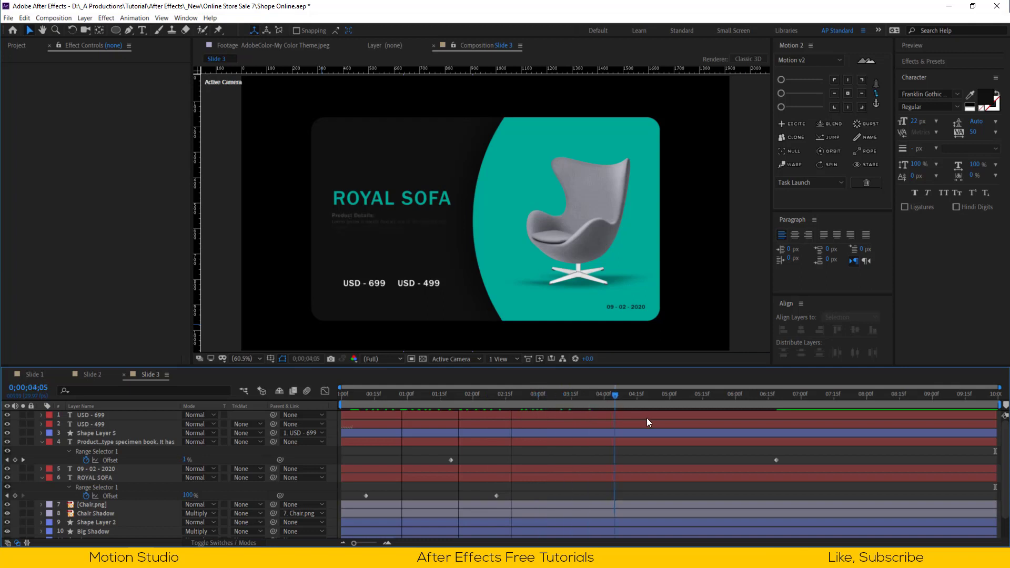
{"action": "left_click_drag", "start_coordinate": [647, 421], "coordinate": [820, 405]}
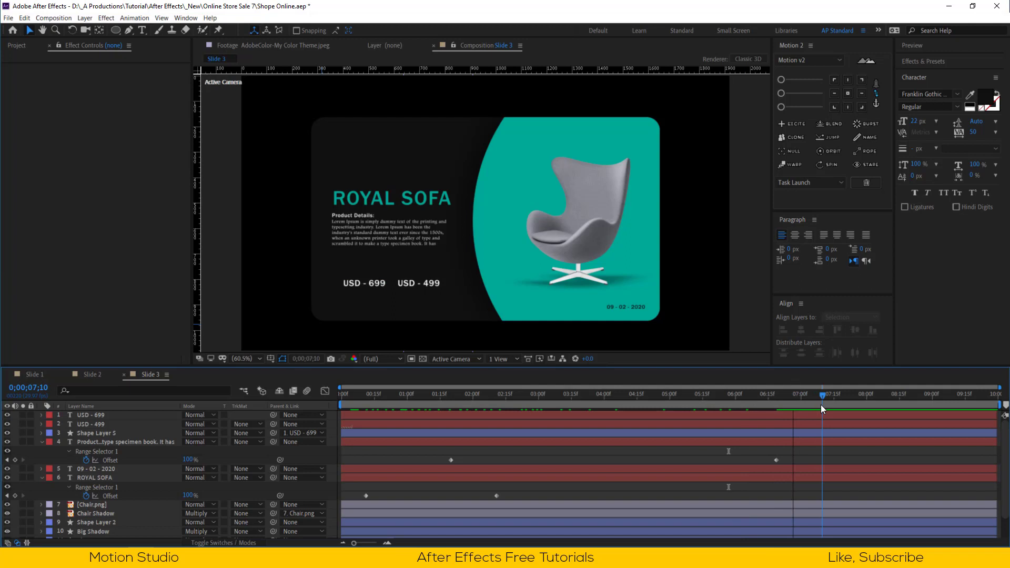
- Move the ROYAL SOFA title and Product Details text up slightly
{"action": "left_click", "coordinate": [41, 442]}
{"action": "left_click", "coordinate": [41, 459]}
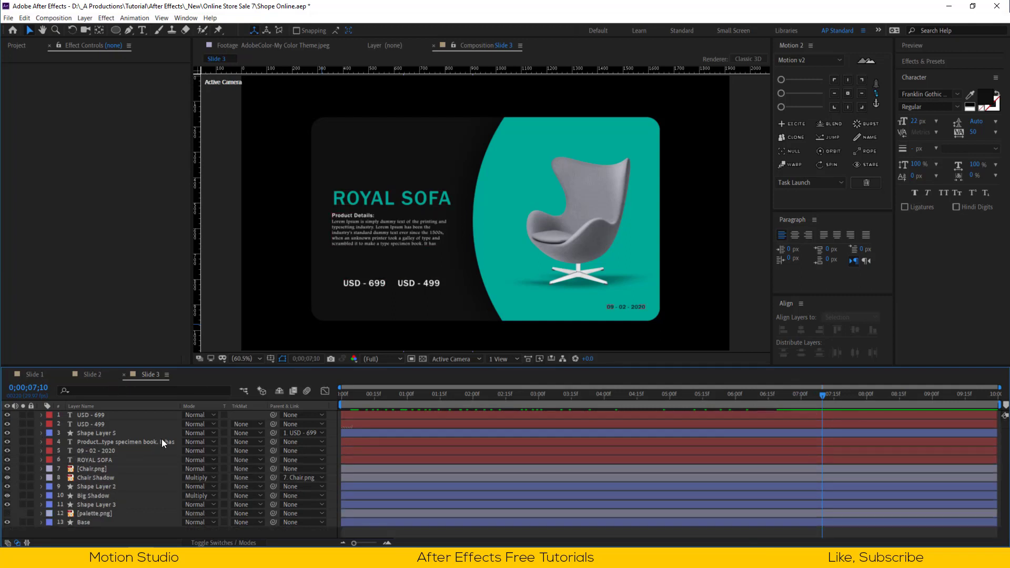
{"action": "left_click", "coordinate": [370, 204]}
{"action": "left_click", "coordinate": [372, 235], "text": "shift"}
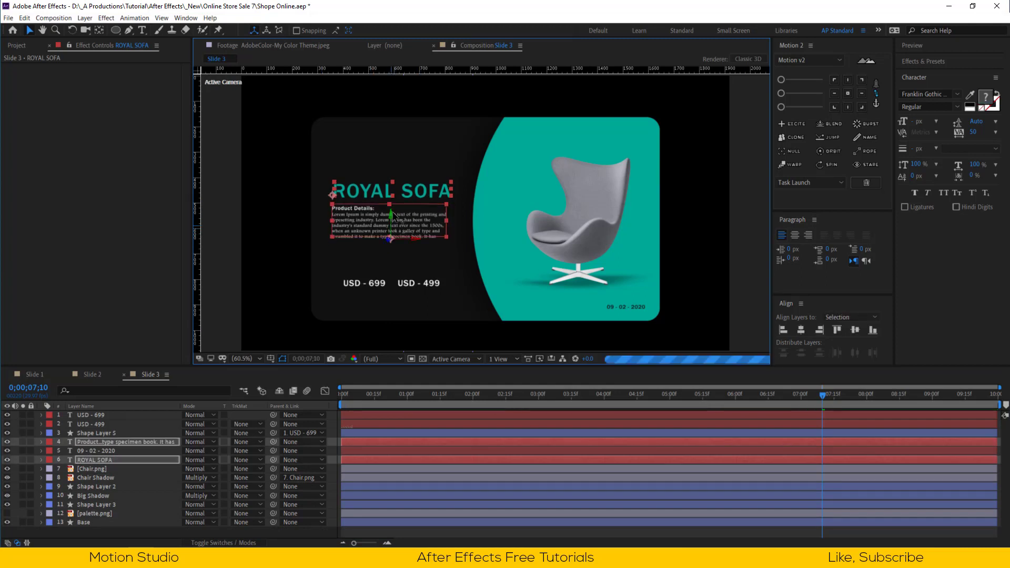
{"action": "left_click_drag", "start_coordinate": [394, 218], "coordinate": [394, 206]}
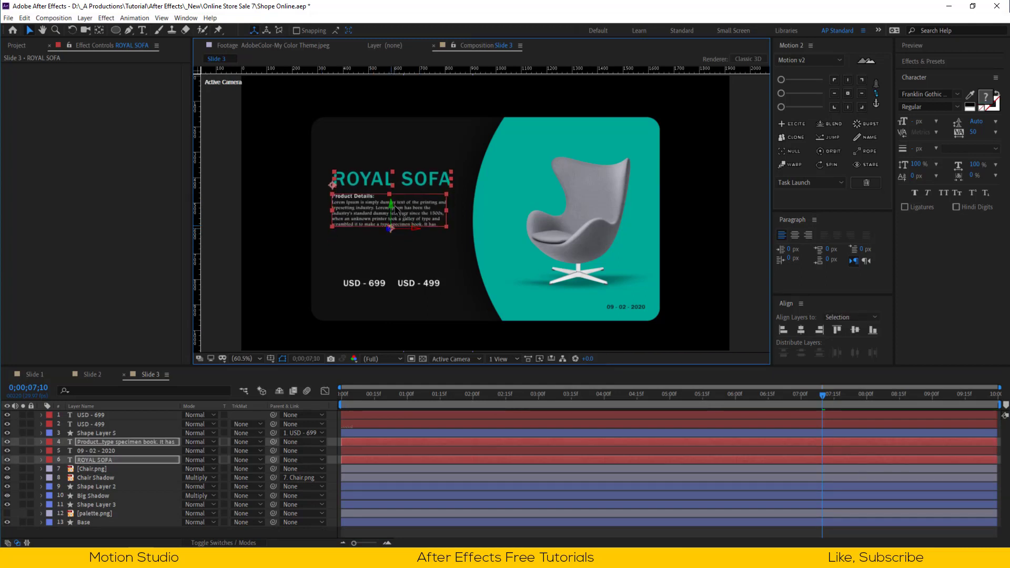
{"action": "left_click", "coordinate": [317, 530]}
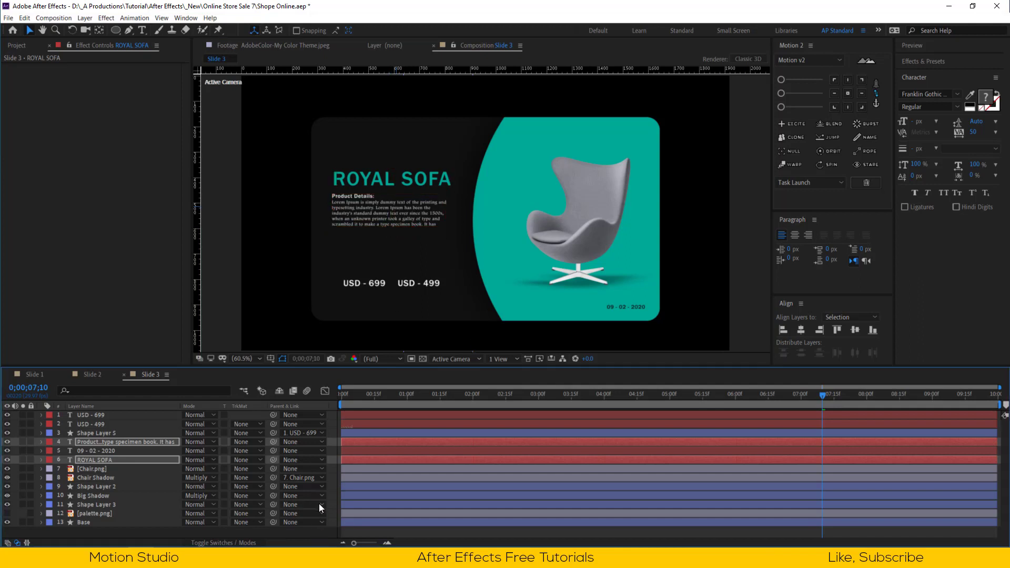
{"action": "scroll", "coordinate": [326, 265], "scroll_direction": "up", "scroll_amount": 1}
{"action": "left_click_drag", "start_coordinate": [359, 287], "coordinate": [404, 272]}
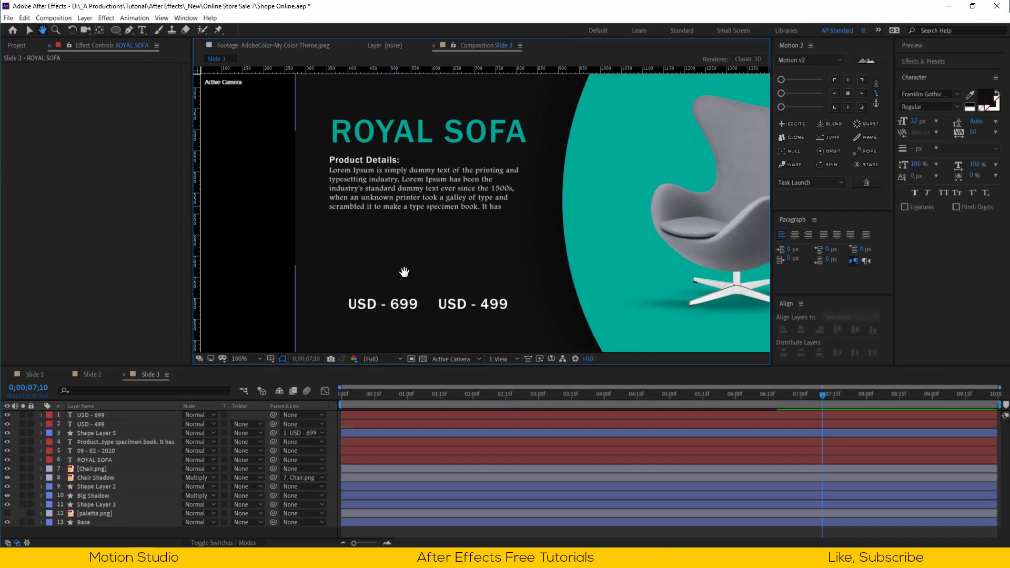
{"action": "left_click_drag", "start_coordinate": [114, 30], "coordinate": [146, 47]}
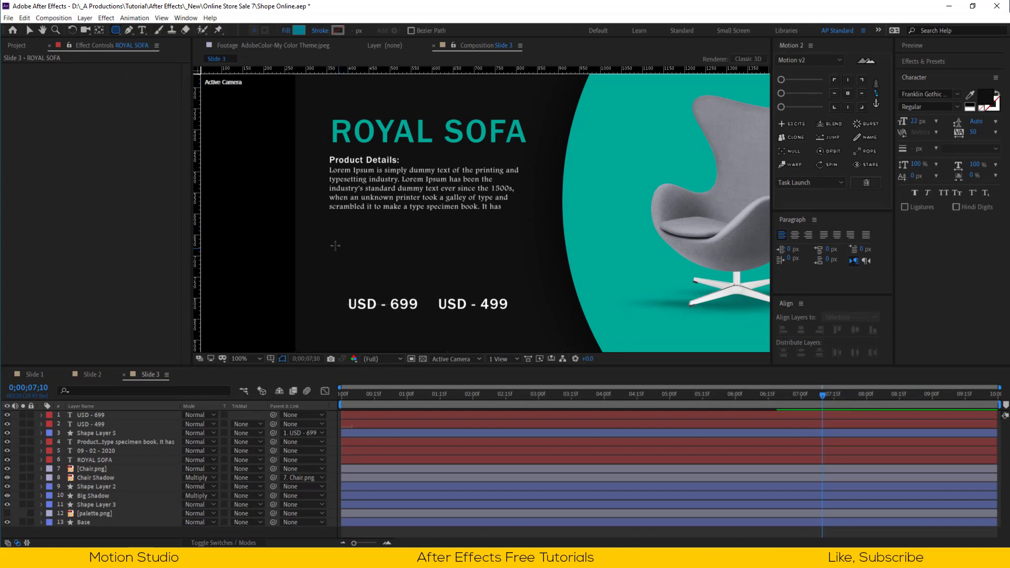
- Draw a small teal square below Product Details and locate its Roundness property
{"action": "left_click_drag", "start_coordinate": [335, 246], "coordinate": [347, 257]}
{"action": "left_click", "coordinate": [41, 415]}
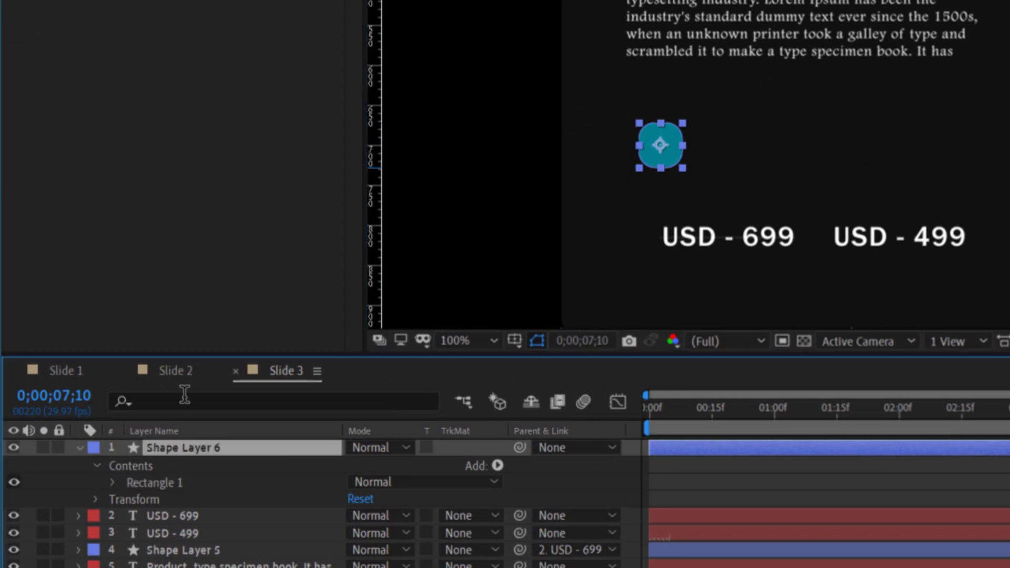
{"action": "left_click", "coordinate": [184, 400]}
{"action": "type", "text": "roud"}
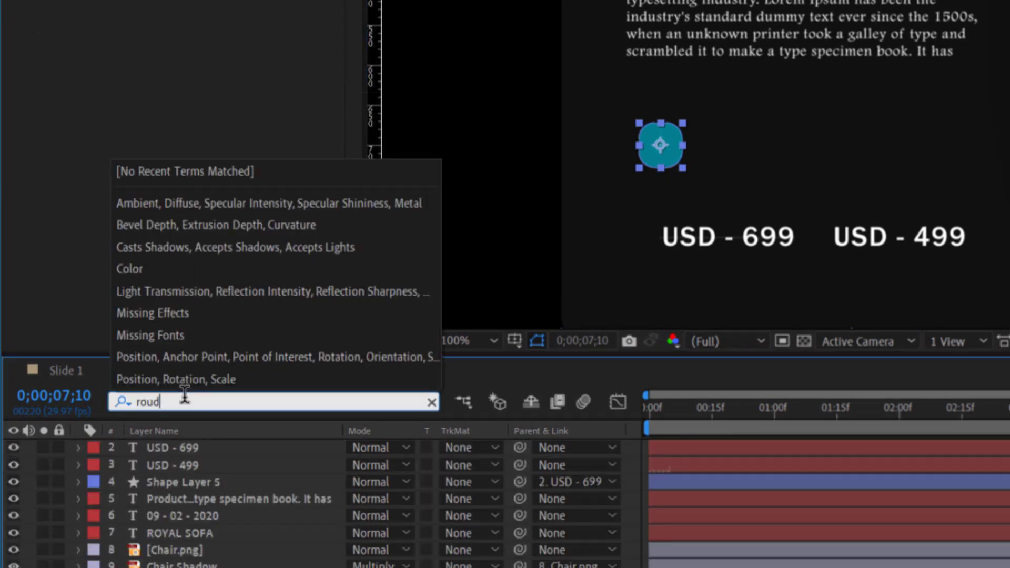
{"action": "key", "text": "BackSpace"}
{"action": "left_click", "coordinate": [216, 516]}
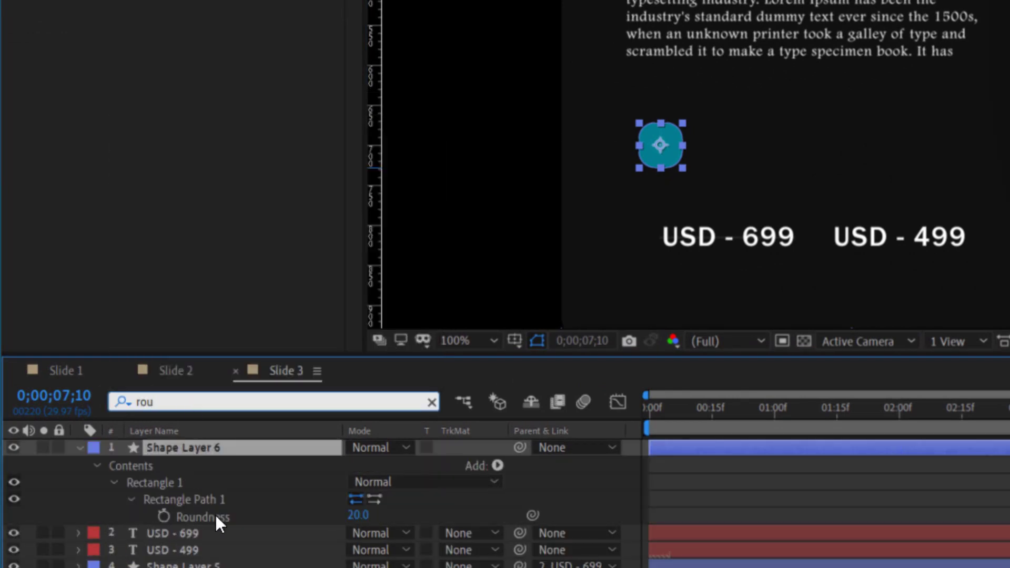
- Set the square's Rectangle Path 1 Roundness to 8
{"action": "left_click", "coordinate": [356, 516]}
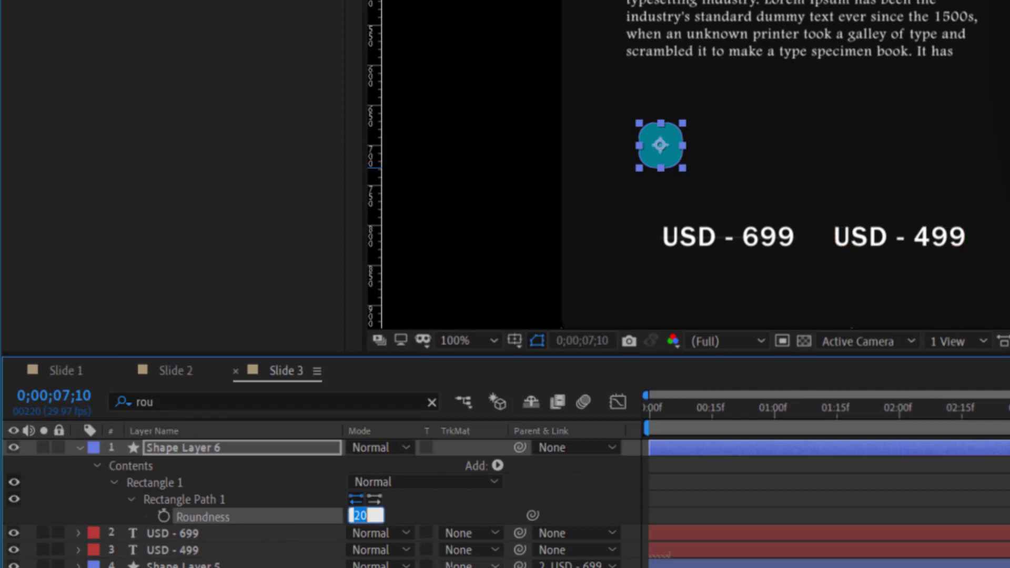
{"action": "left_click", "coordinate": [632, 494]}
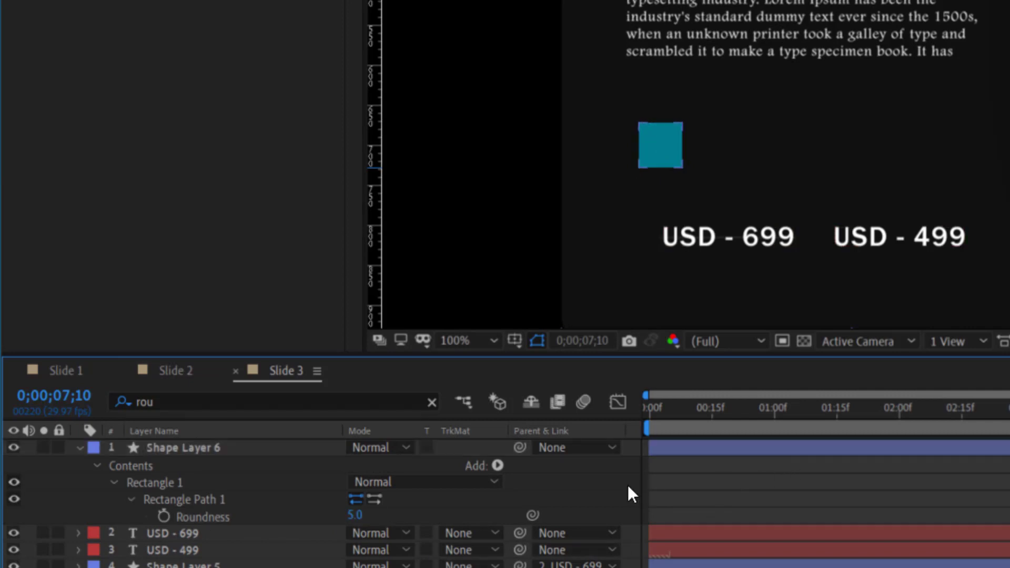
{"action": "scroll", "coordinate": [653, 154], "scroll_direction": "up", "scroll_amount": 1}
{"action": "left_click_drag", "start_coordinate": [525, 243], "coordinate": [761, 144]}
{"action": "left_click", "coordinate": [654, 166]}
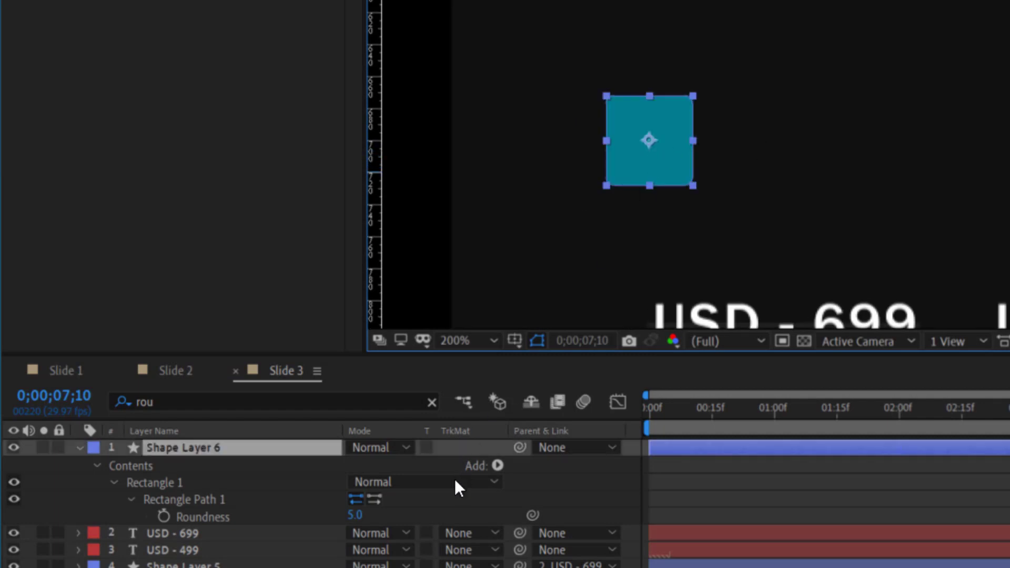
{"action": "left_click", "coordinate": [350, 517]}
{"action": "type", "text": "8"}
{"action": "key", "text": "Return"}
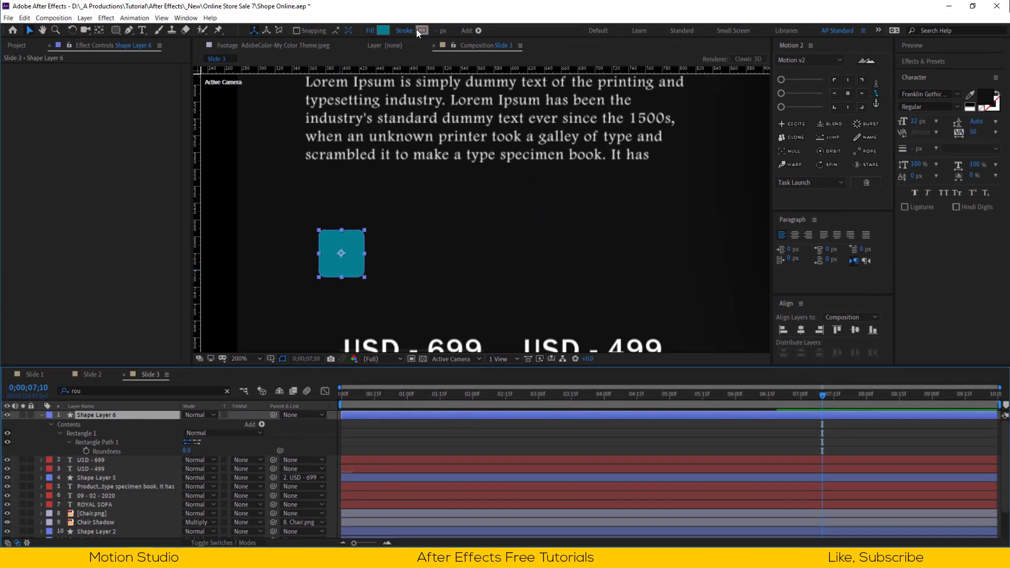
- Switch the square's stroke option to Solid Color
{"action": "left_click", "coordinate": [404, 31]}
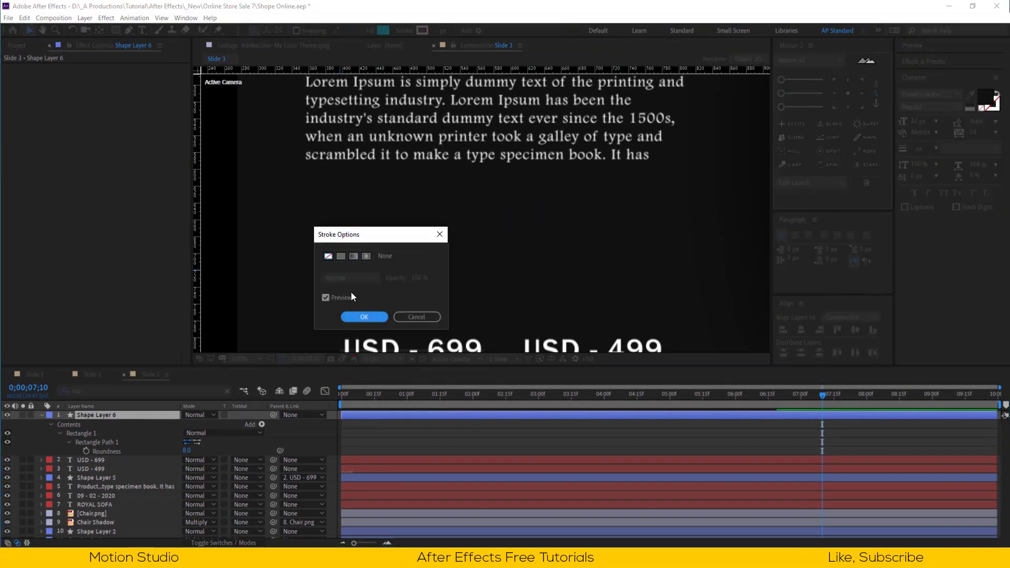
{"action": "left_click", "coordinate": [340, 257]}
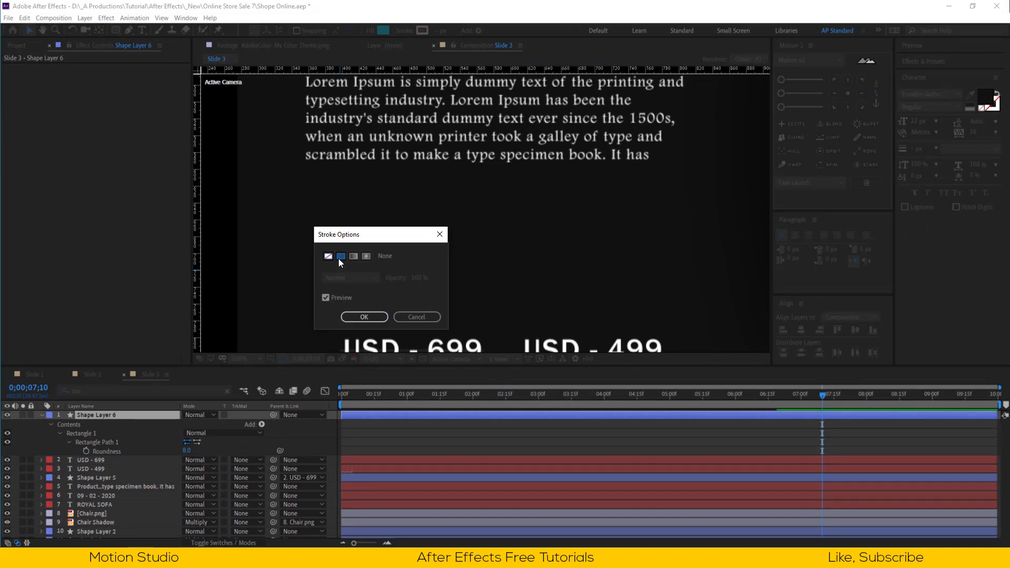
{"action": "left_click", "coordinate": [365, 317]}
- Show the palette.png image and solo it with the square's shape layer for colour sampling
{"action": "scroll", "coordinate": [79, 514], "scroll_direction": "down", "scroll_amount": 3}
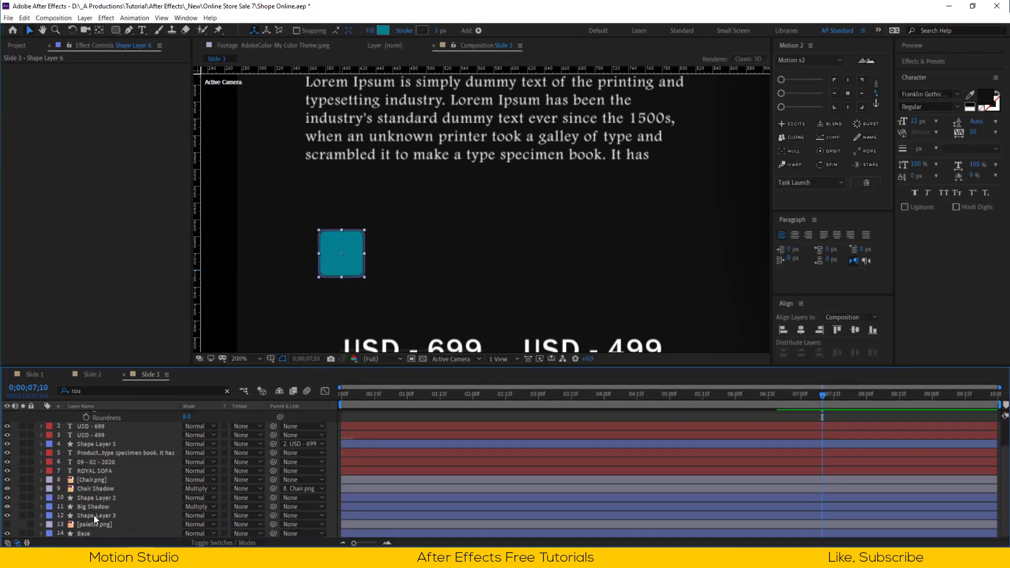
{"action": "left_click_drag", "start_coordinate": [95, 523], "coordinate": [128, 421]}
{"action": "left_click", "coordinate": [8, 460]}
{"action": "left_click", "coordinate": [23, 460]}
{"action": "left_click", "coordinate": [23, 415]}
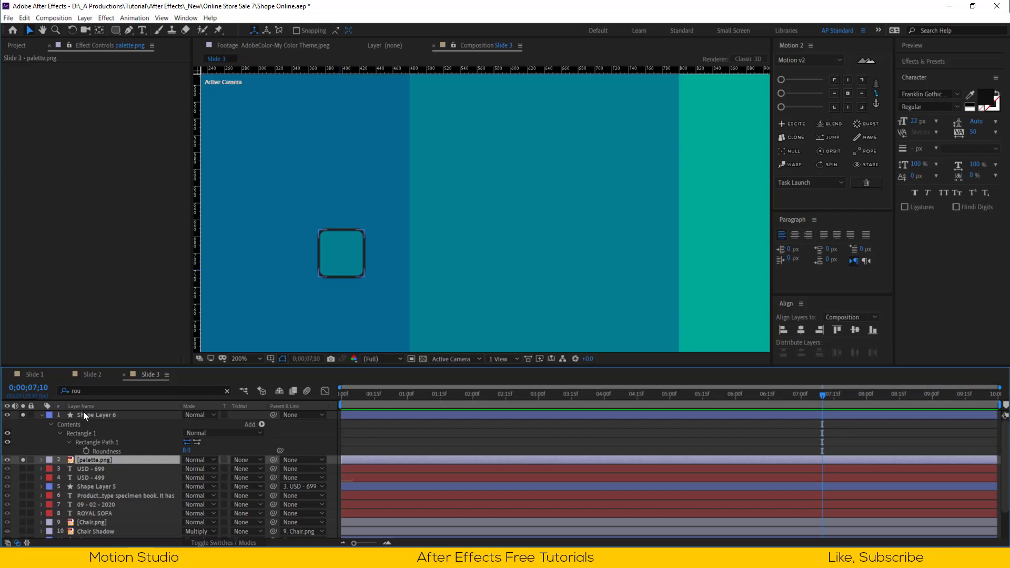
{"action": "left_click", "coordinate": [83, 415]}
{"action": "scroll", "coordinate": [249, 228], "scroll_direction": "down", "scroll_amount": 2}
- Set the square's fill to the palette teal and eyedrop its stroke from the palette's light green
{"action": "left_click", "coordinate": [384, 31]}
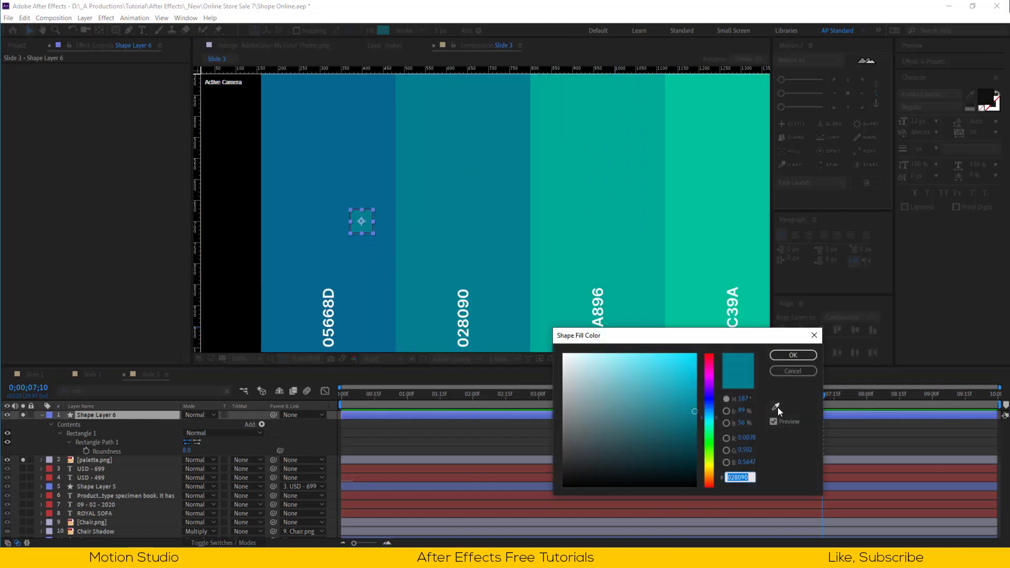
{"action": "left_click", "coordinate": [790, 353]}
{"action": "left_click", "coordinate": [421, 31]}
{"action": "left_click", "coordinate": [775, 407]}
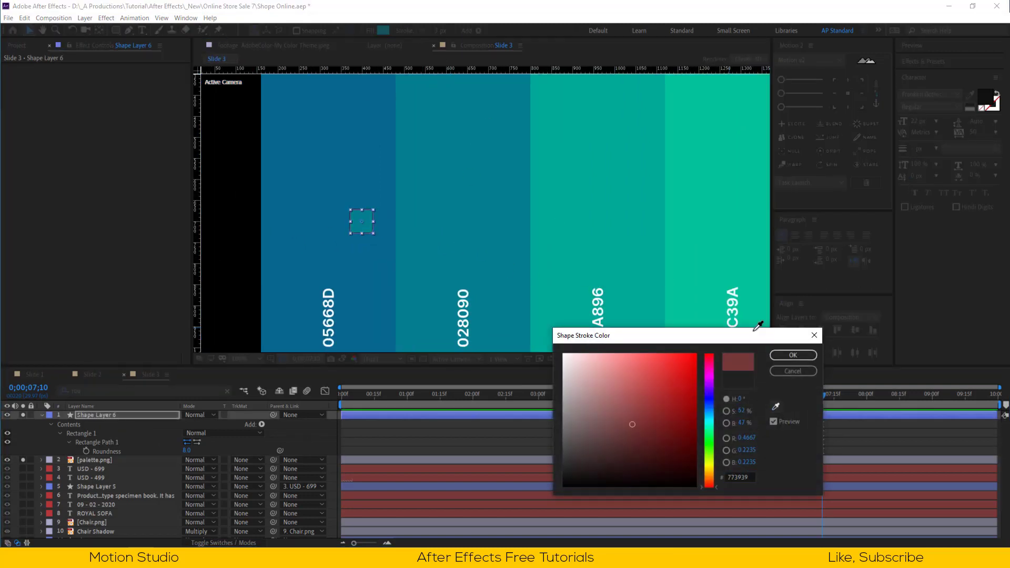
{"action": "left_click", "coordinate": [758, 327]}
{"action": "left_click", "coordinate": [792, 353]}
- Unsolo the palette image and hide it from the composition
{"action": "left_click", "coordinate": [333, 430]}
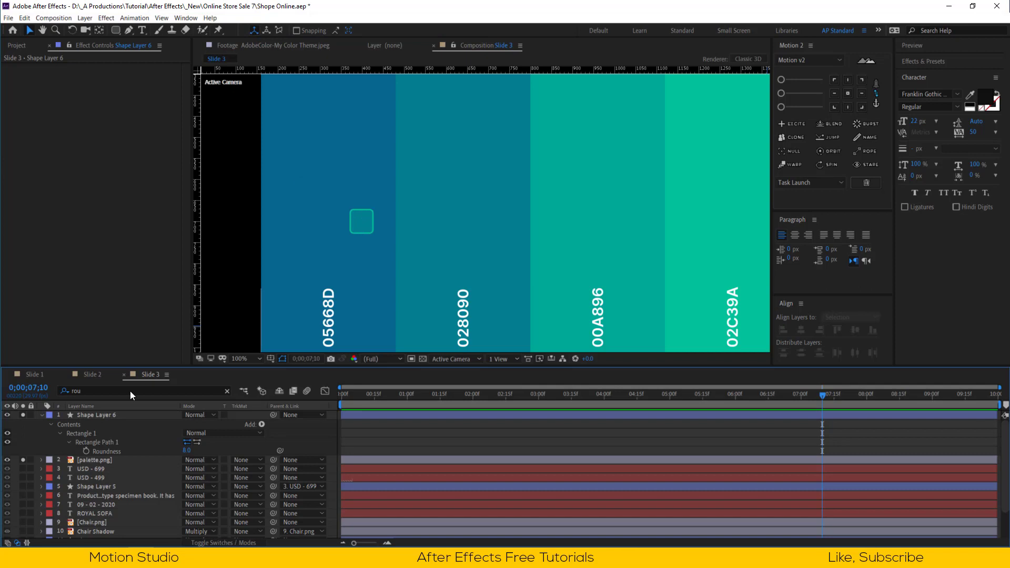
{"action": "left_click", "coordinate": [22, 460]}
{"action": "left_click", "coordinate": [22, 459]}
{"action": "left_click", "coordinate": [72, 460]}
{"action": "left_click", "coordinate": [314, 428]}
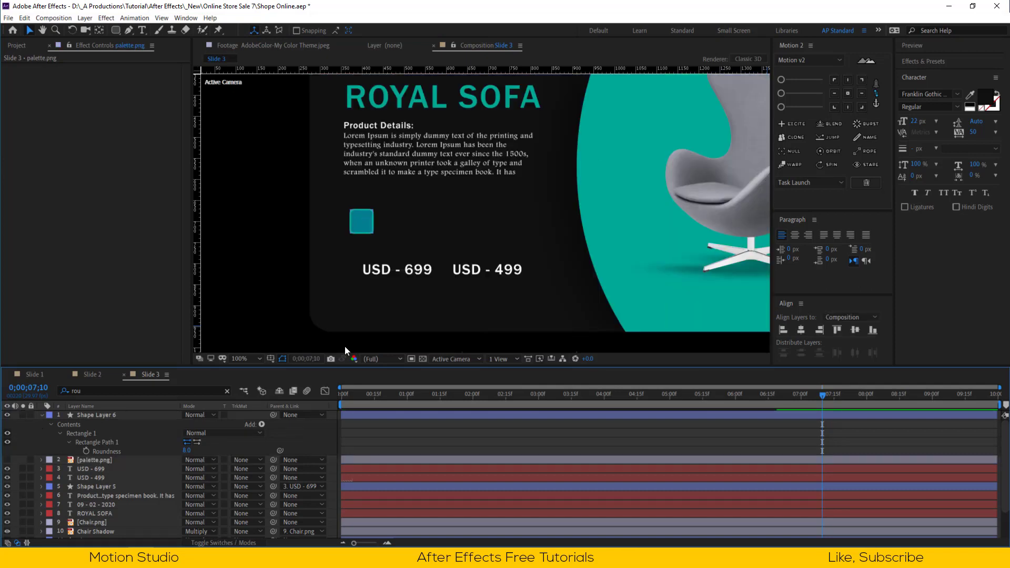
- Scale the square's shape layer down to 75%
{"action": "left_click", "coordinate": [362, 225]}
{"action": "left_click", "coordinate": [227, 391]}
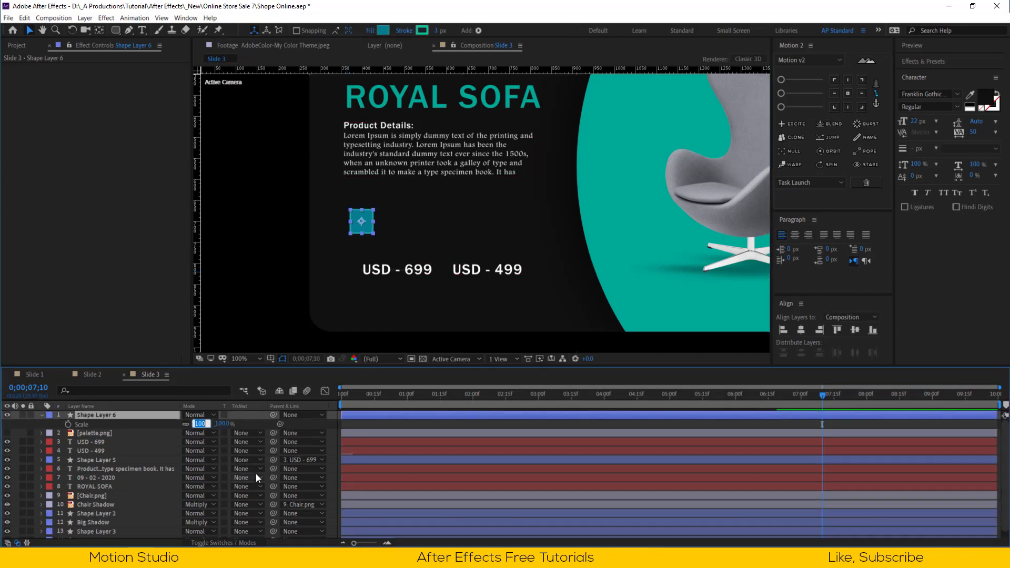
{"action": "type", "text": "75"}
{"action": "key", "text": "Return"}
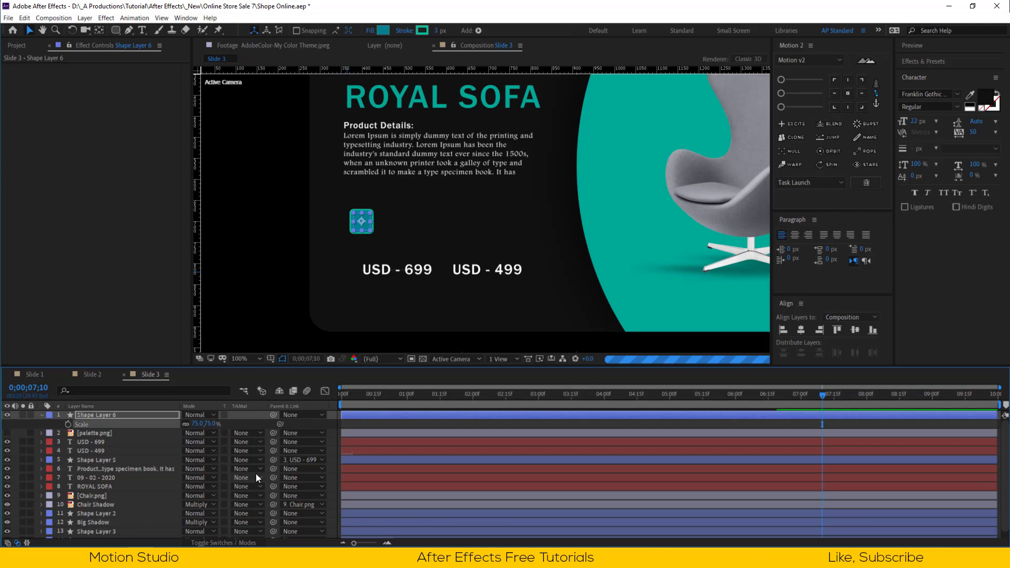
- Set the teal square's stroke width to 5 px
{"action": "scroll", "coordinate": [353, 232], "scroll_direction": "up", "scroll_amount": 1}
{"action": "left_click_drag", "start_coordinate": [259, 257], "coordinate": [333, 248]}
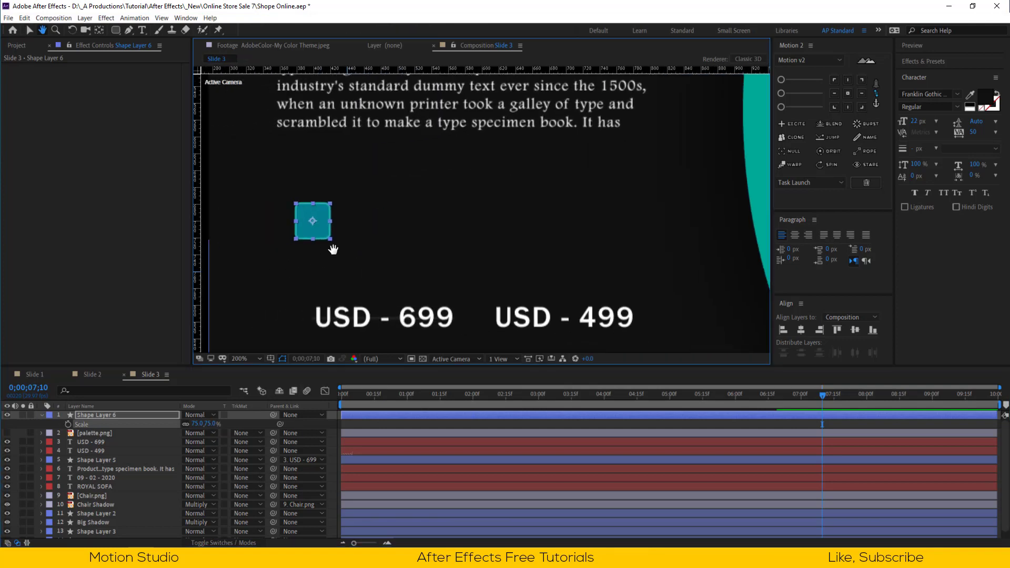
{"action": "scroll", "coordinate": [298, 236], "scroll_direction": "up", "scroll_amount": 1}
{"action": "left_click_drag", "start_coordinate": [280, 264], "coordinate": [434, 237]}
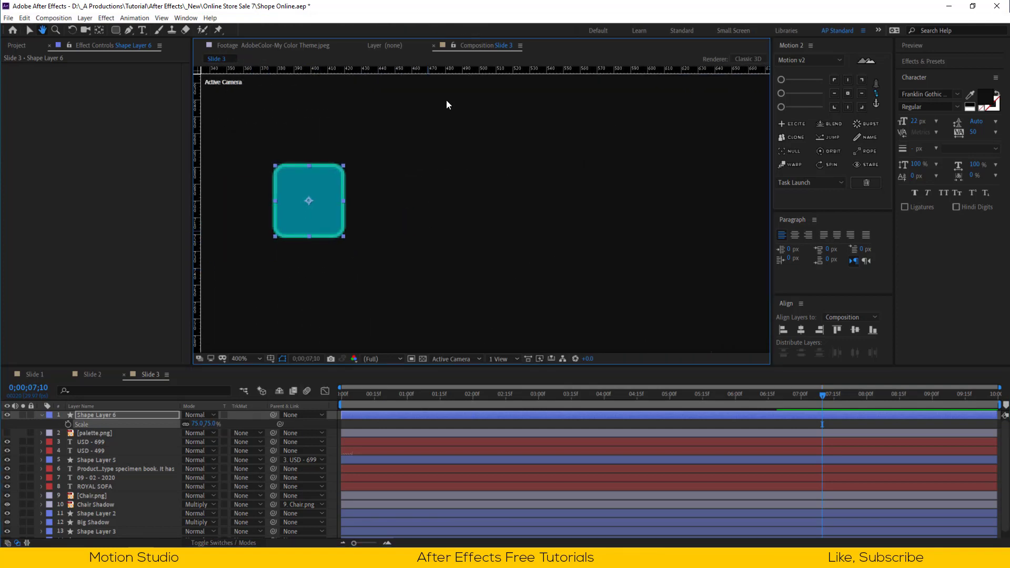
{"action": "left_click", "coordinate": [436, 30]}
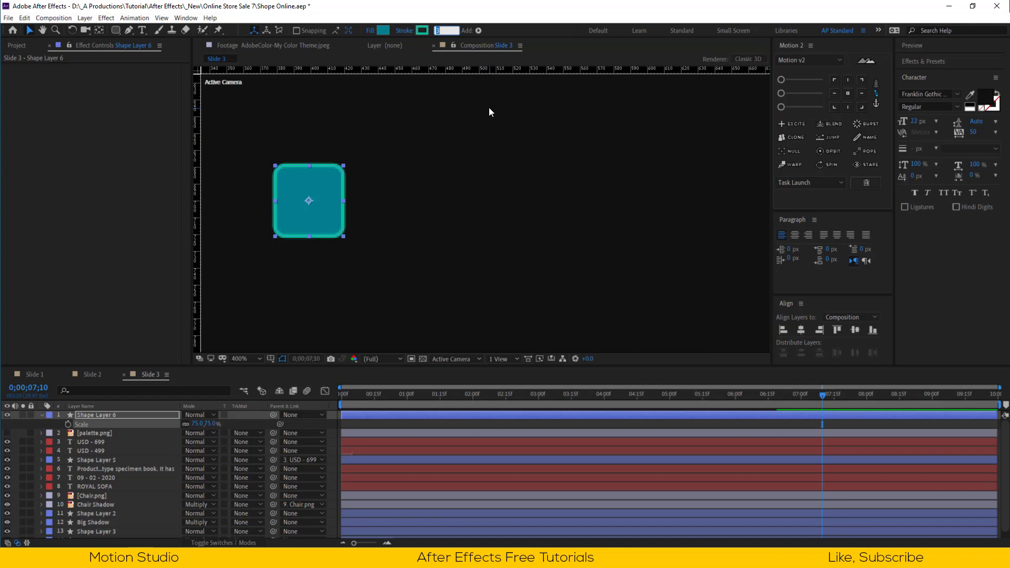
{"action": "type", "text": "5"}
{"action": "key", "text": "Return"}
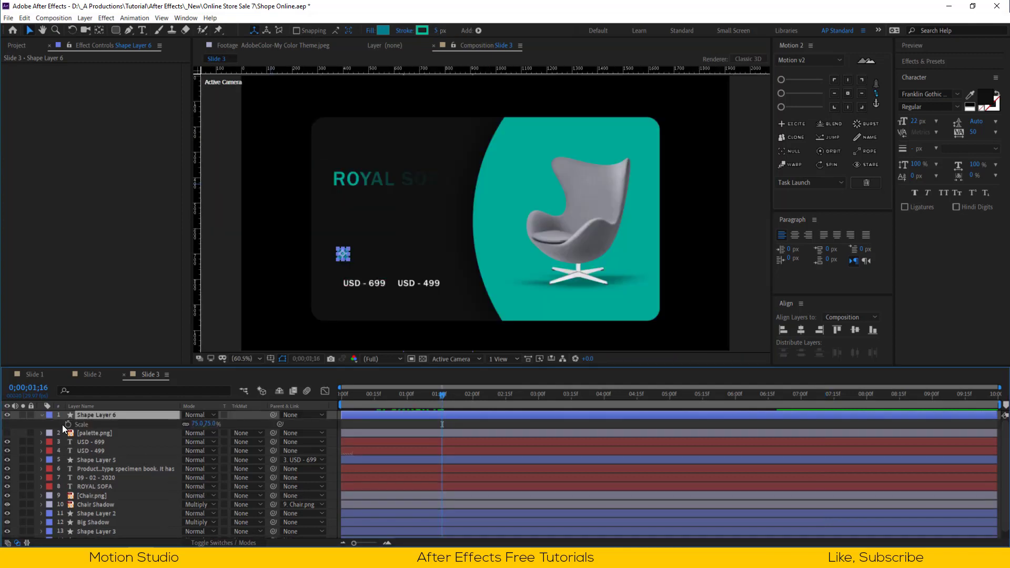
- Add Scale and Rotation keyframes for the square at 1;16, 1;26 and 2;00
{"action": "left_click", "coordinate": [68, 424]}
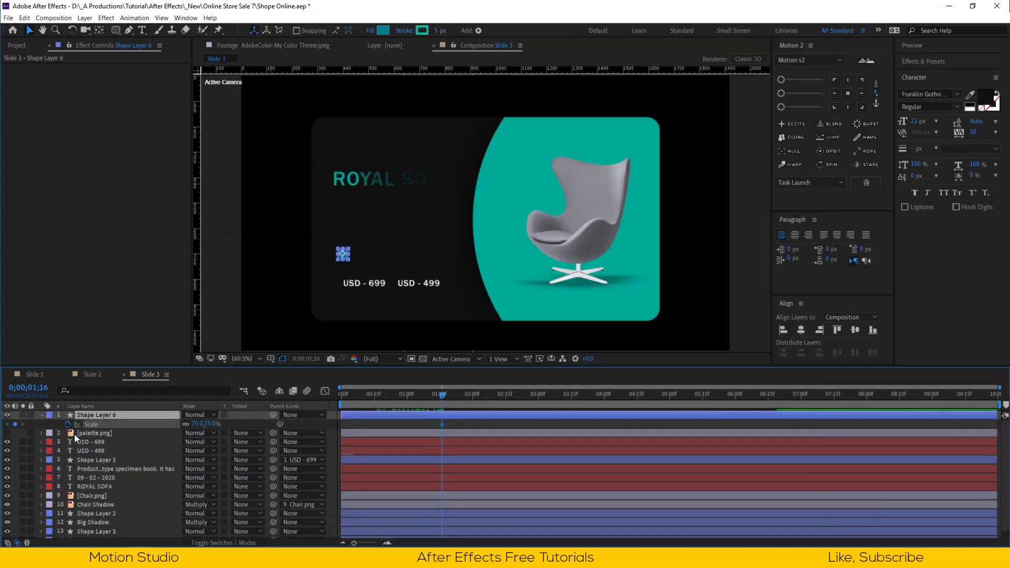
{"action": "key", "text": "shift+r"}
{"action": "left_click", "coordinate": [69, 433]}
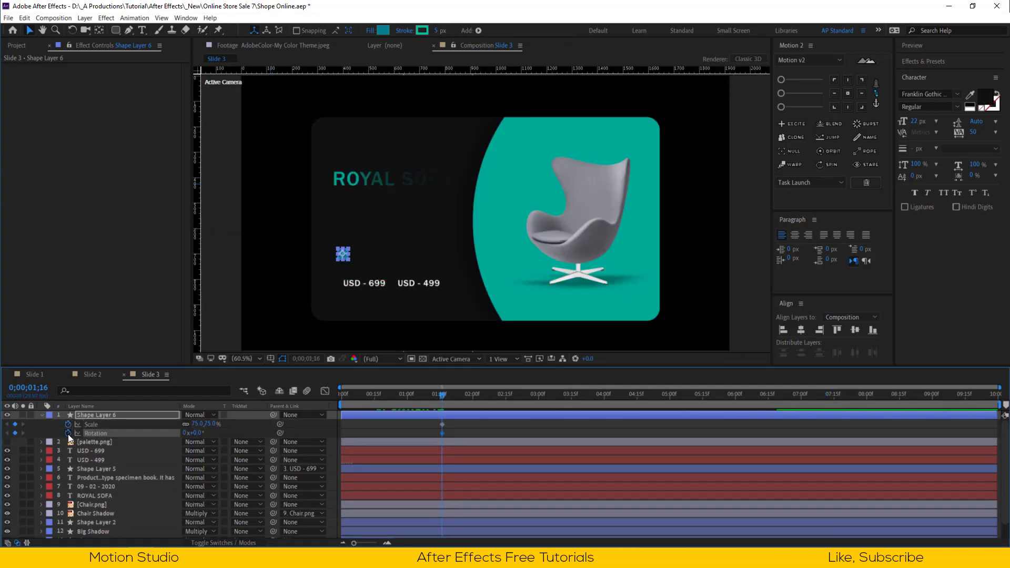
{"action": "key", "text": "shift+Page_Down"}
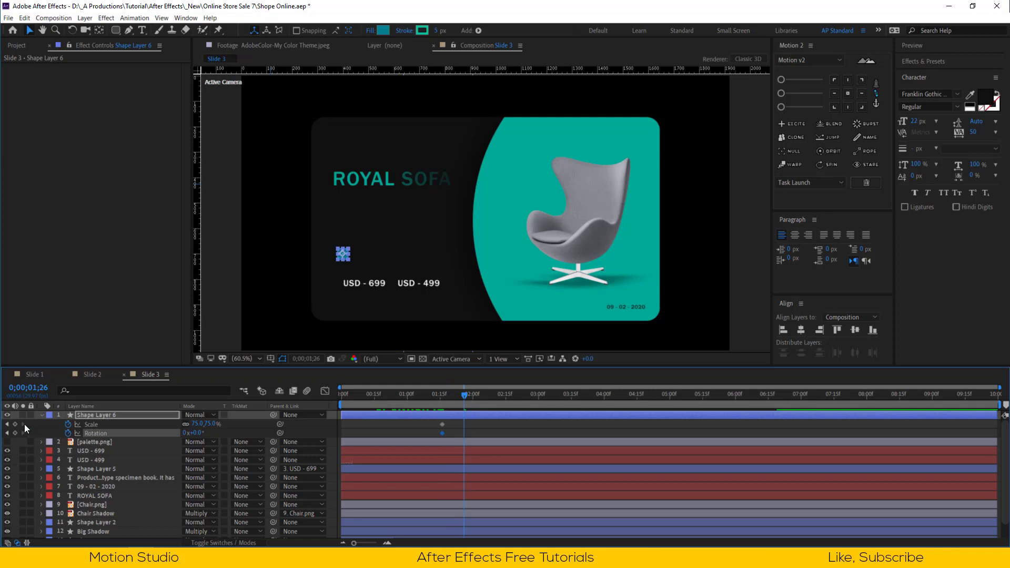
{"action": "left_click", "coordinate": [15, 424]}
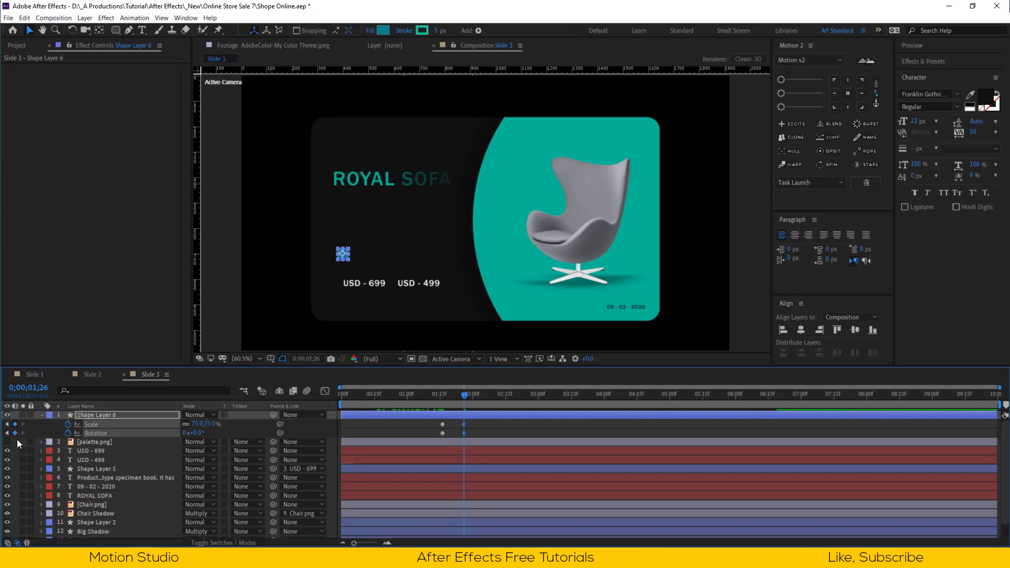
{"action": "left_click", "coordinate": [15, 433]}
{"action": "key", "text": "Page_Down"}
{"action": "key", "text": "Page_Down"}
{"action": "key", "text": "Page_Down"}
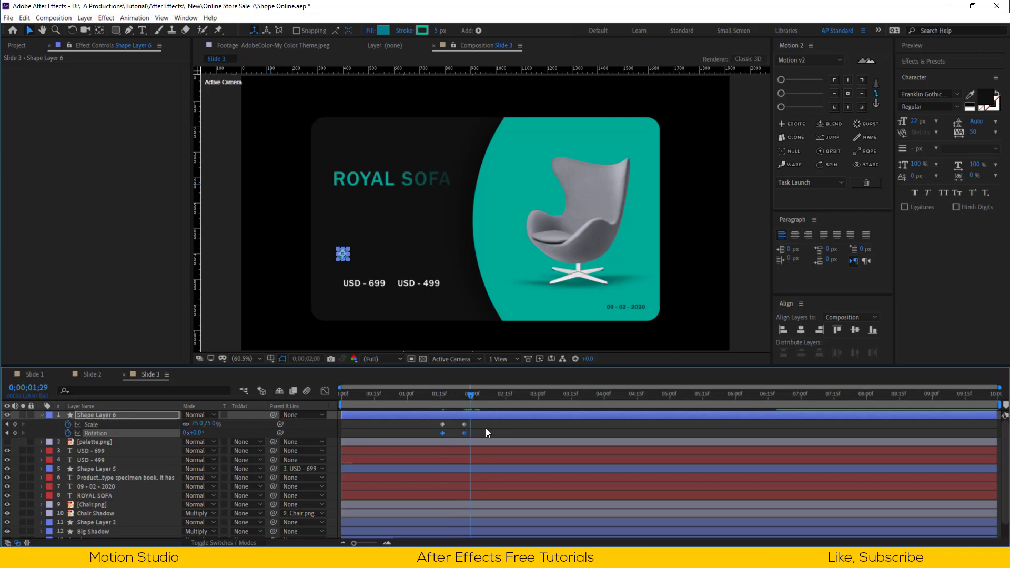
{"action": "key", "text": "Page_Down"}
{"action": "key", "text": "equal"}
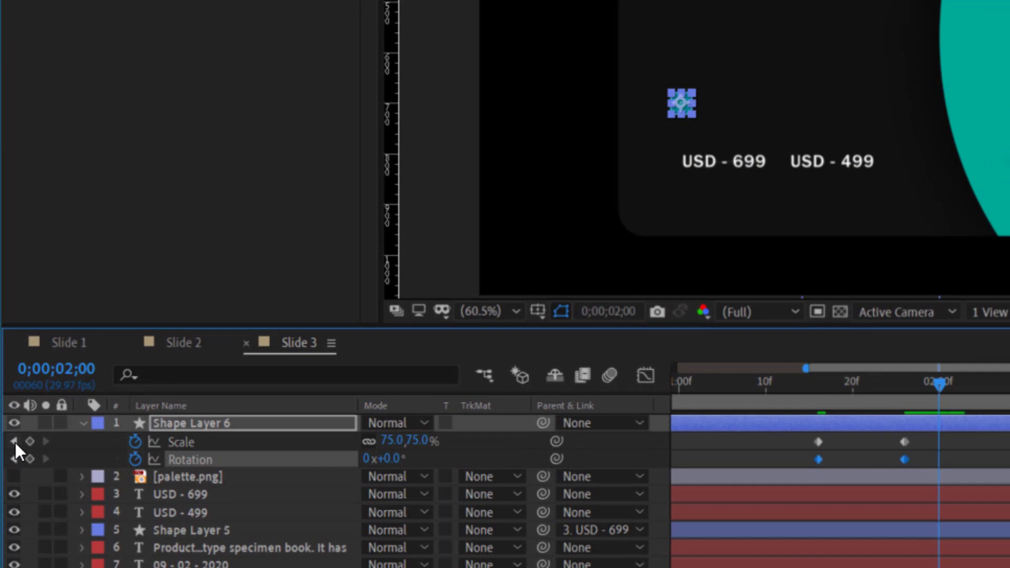
{"action": "left_click", "coordinate": [30, 441]}
{"action": "left_click", "coordinate": [29, 459]}
- At 1;26, set the square's overshoot to 8° rotation and 78% scale
{"action": "left_click", "coordinate": [14, 442]}
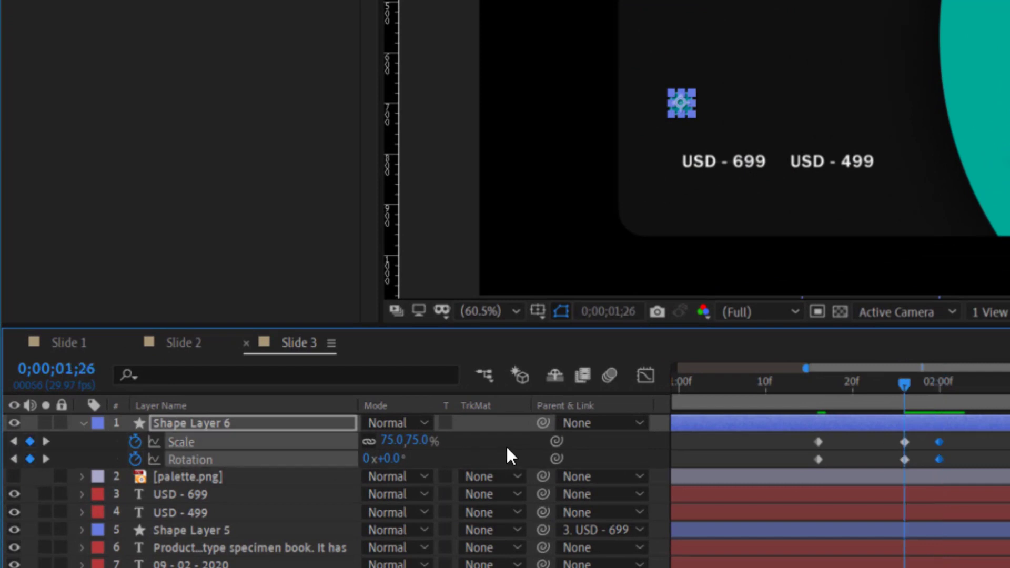
{"action": "left_click", "coordinate": [497, 459]}
{"action": "left_click", "coordinate": [393, 459]}
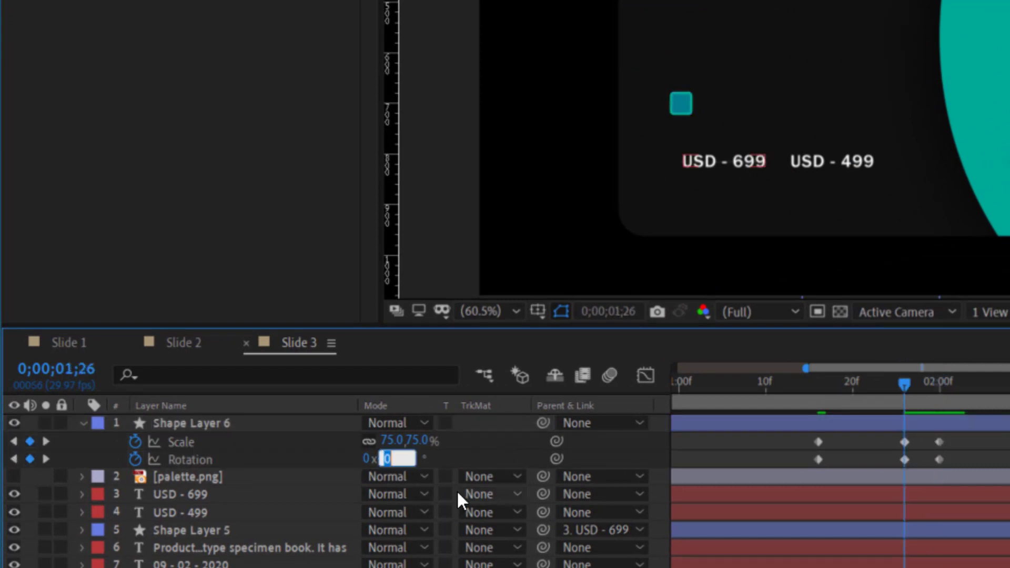
{"action": "type", "text": "8"}
{"action": "key", "text": "Return"}
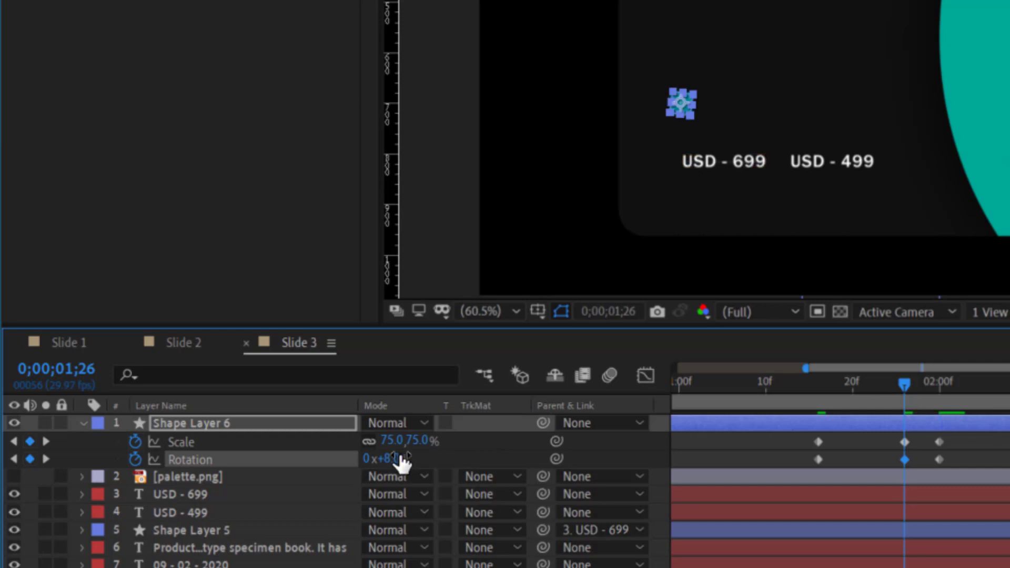
{"action": "key", "text": "Tab"}
{"action": "type", "text": "78"}
{"action": "key", "text": "Return"}
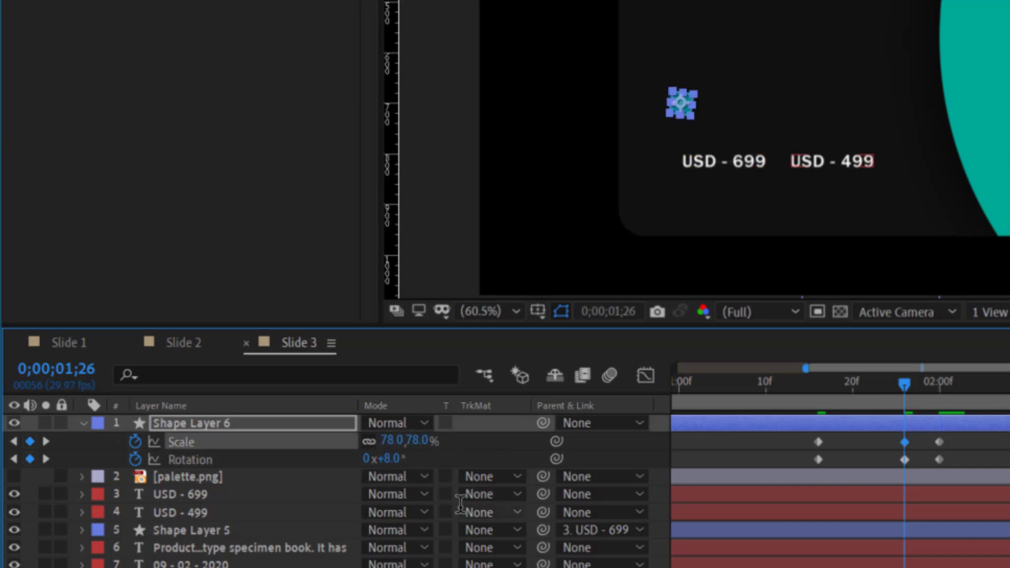
- Apply Easy Ease (F9) to all six Scale and Rotation keyframes
{"action": "left_click", "coordinate": [1000, 456]}
{"action": "left_click_drag", "start_coordinate": [977, 438], "coordinate": [791, 469]}
{"action": "key", "text": "F9"}
{"action": "left_click", "coordinate": [998, 446]}
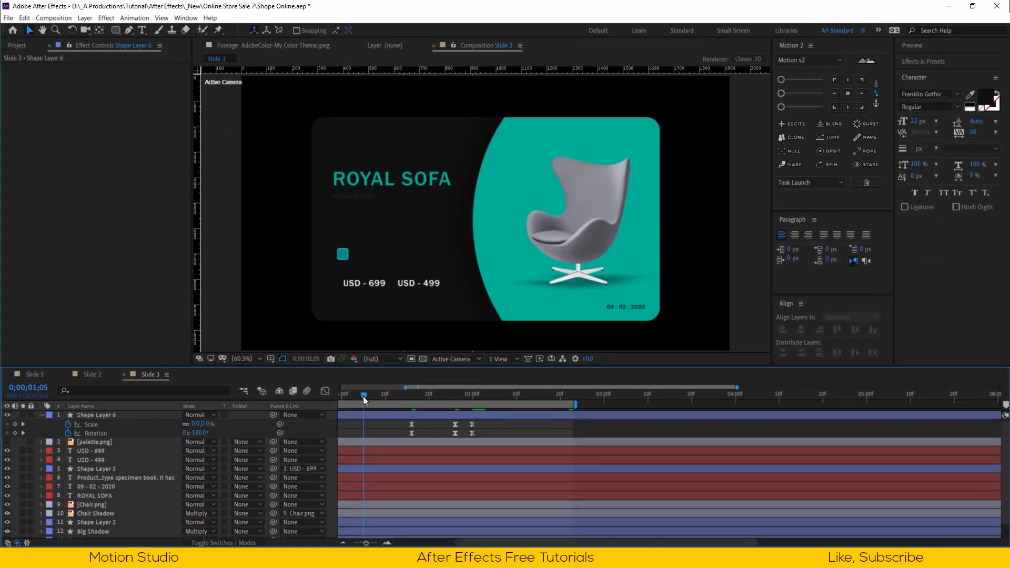
- Preview the square's pop-in animation from just before 1;16
{"action": "left_click", "coordinate": [724, 385]}
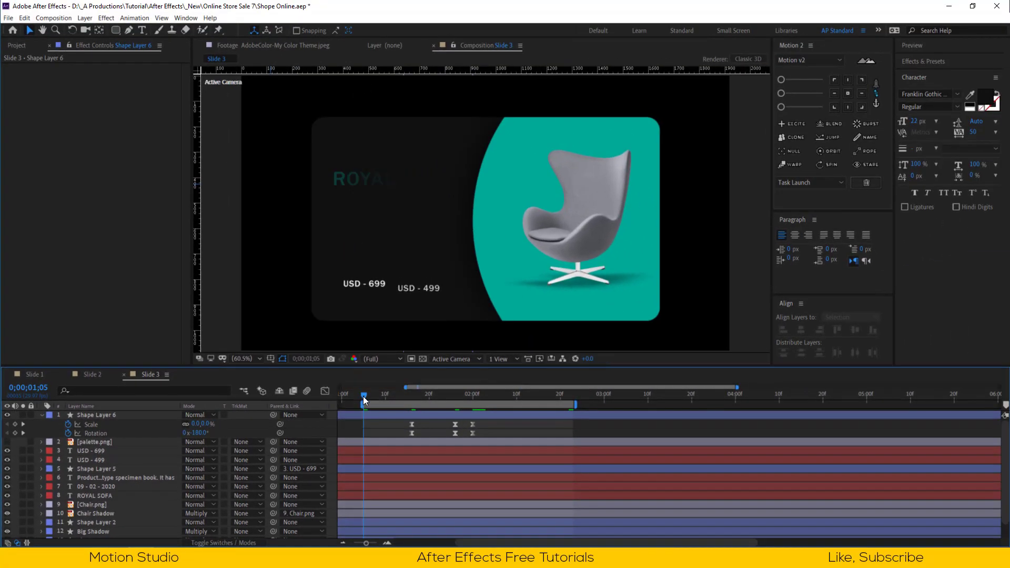
{"action": "key", "text": "space"}
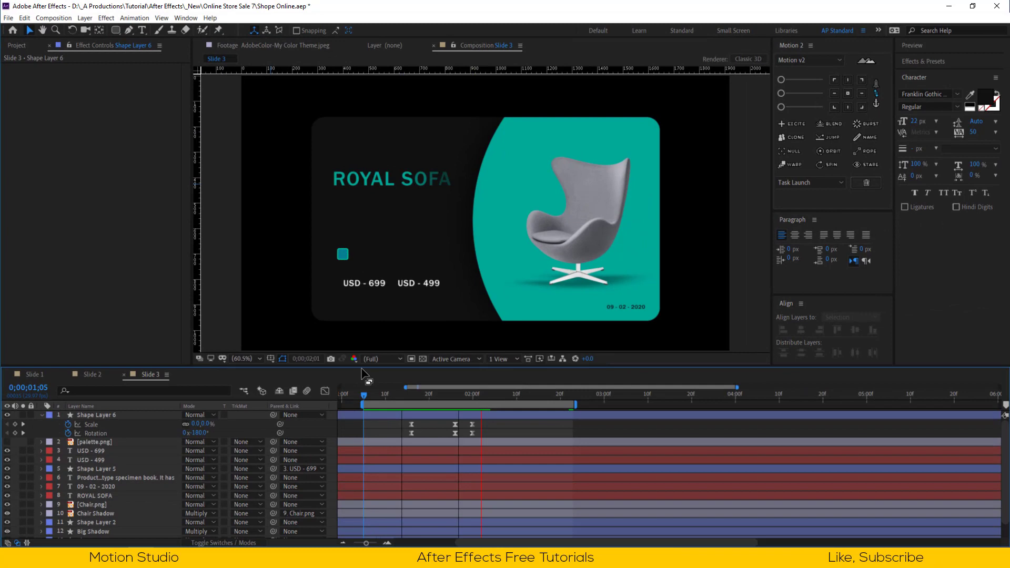
{"action": "left_click", "coordinate": [440, 398]}
{"action": "scroll", "coordinate": [275, 311], "scroll_direction": "up", "scroll_amount": 2}
{"action": "left_click_drag", "start_coordinate": [275, 311], "coordinate": [560, 182]}
{"action": "left_click", "coordinate": [369, 397]}
{"action": "key", "text": "space"}
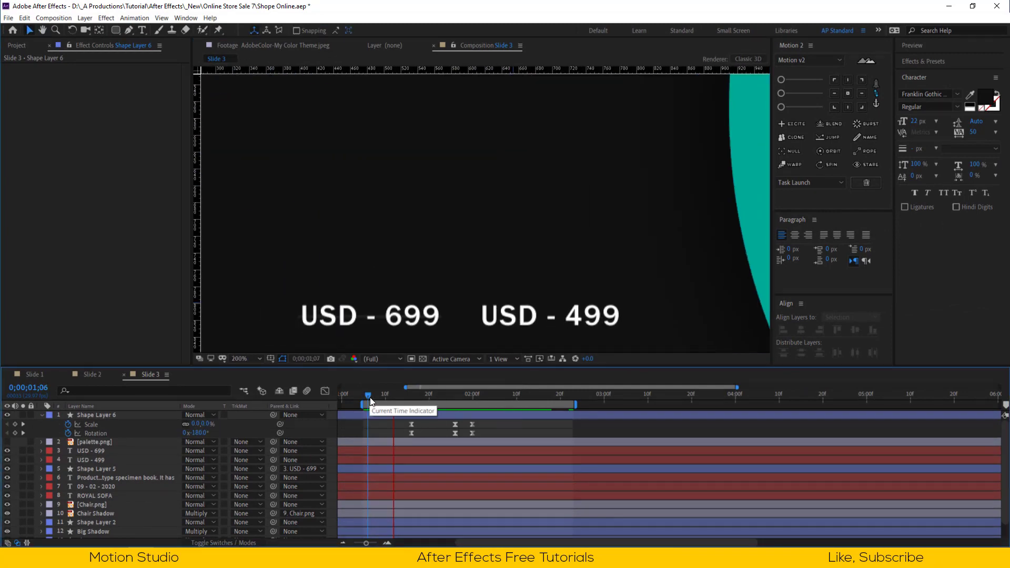
- Duplicate the animated square twice, creating Shape Layers 7 and 8 beside the original
{"action": "key", "text": "space"}
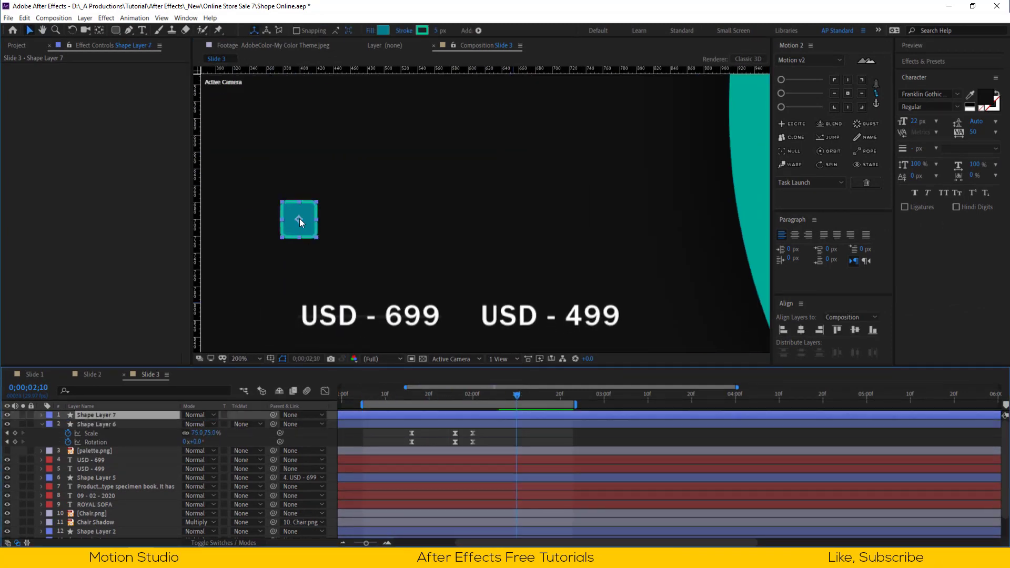
{"action": "key", "text": "ctrl+d"}
{"action": "left_click_drag", "start_coordinate": [299, 220], "coordinate": [415, 221]}
{"action": "key", "text": "ctrl+d"}
{"action": "left_click", "coordinate": [342, 226], "text": "shift"}
{"action": "left_click", "coordinate": [303, 224], "text": "shift"}
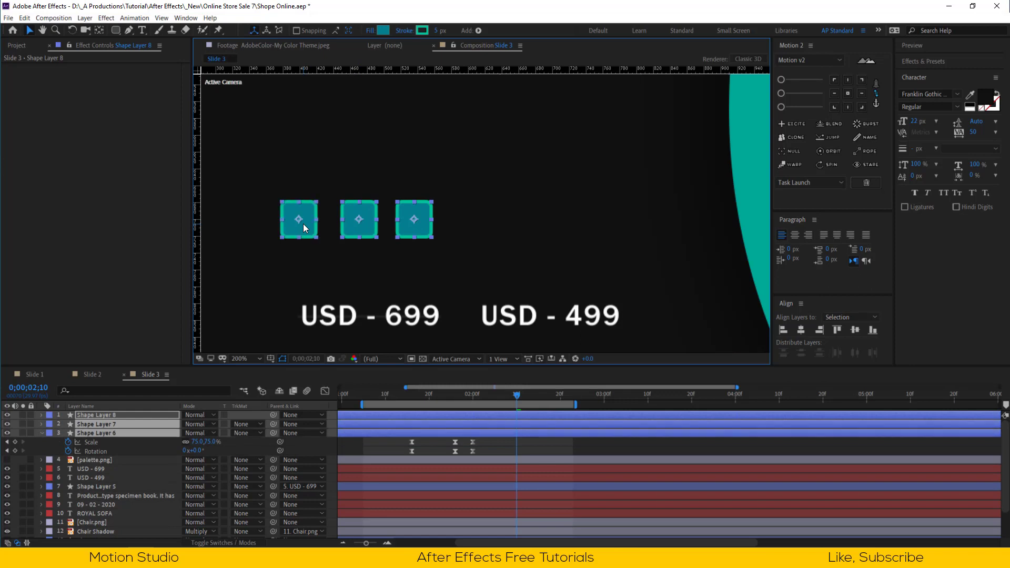
{"action": "left_click", "coordinate": [844, 359]}
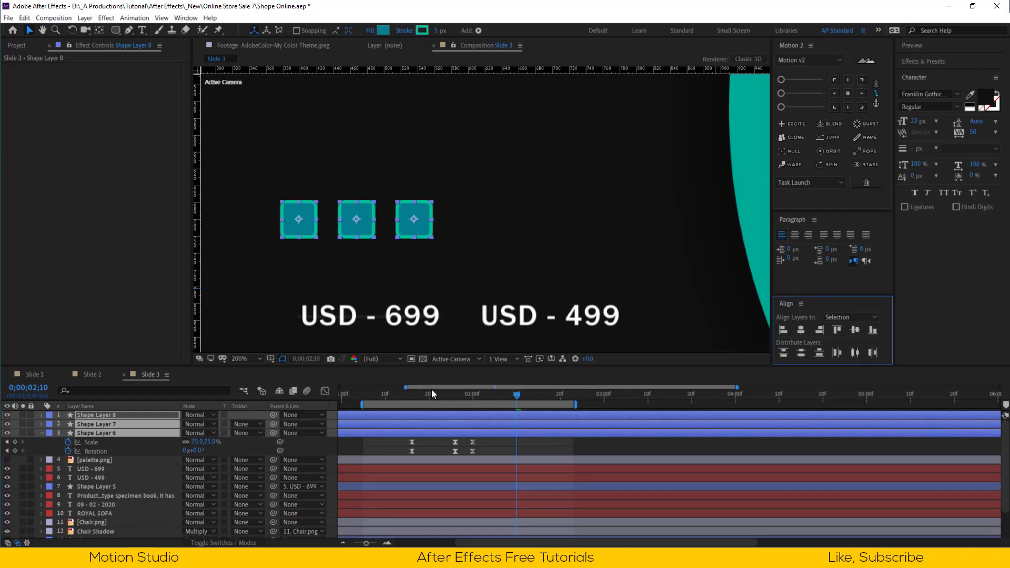
- Set the fill of Shape Layers 7 and 8 to None, leaving teal outlines
{"action": "left_click", "coordinate": [437, 444]}
{"action": "left_click", "coordinate": [139, 424]}
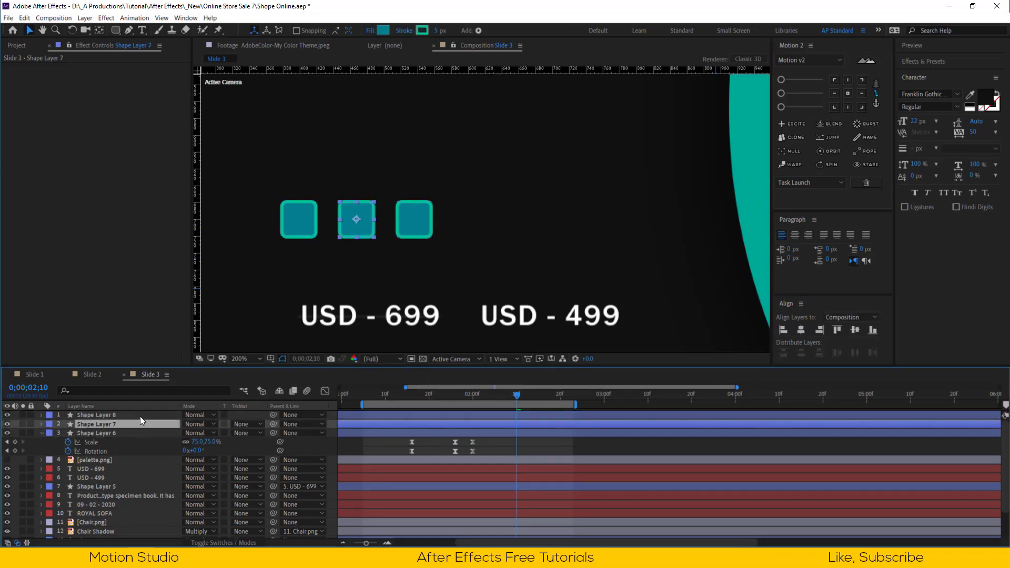
{"action": "left_click", "coordinate": [140, 416], "text": "shift"}
{"action": "left_click", "coordinate": [370, 32]}
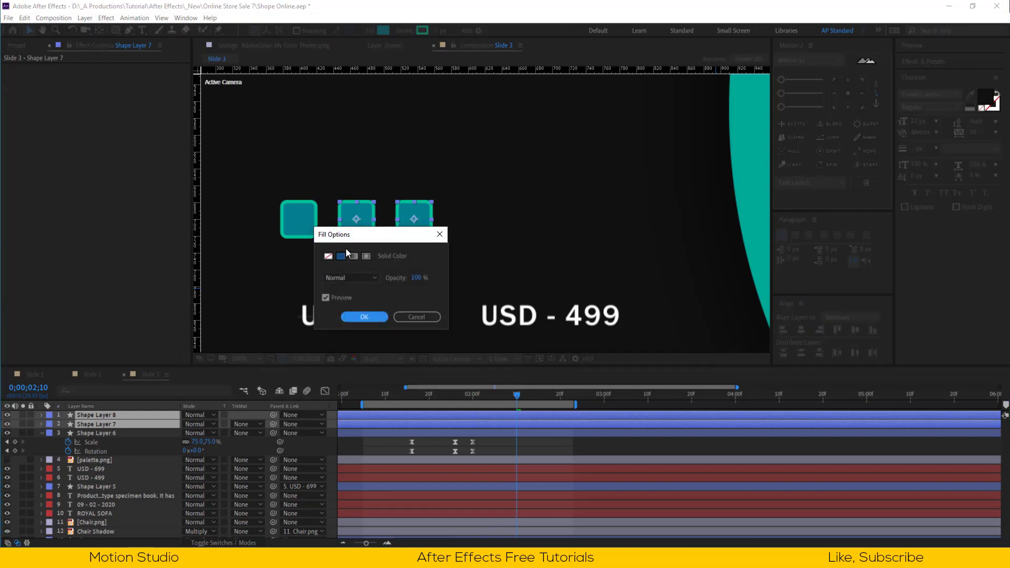
{"action": "left_click", "coordinate": [328, 255]}
{"action": "left_click", "coordinate": [364, 316]}
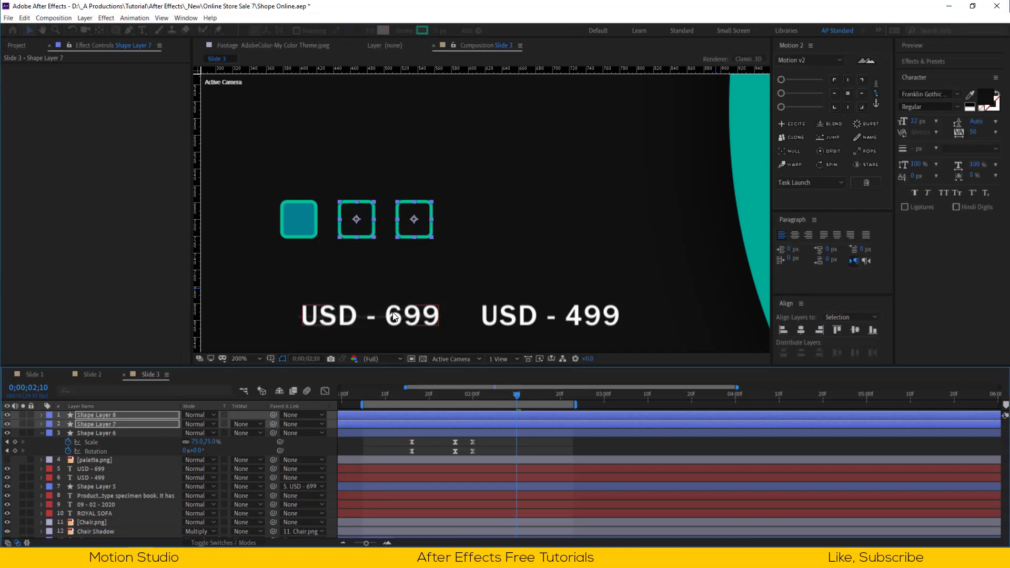
{"action": "left_click", "coordinate": [483, 447]}
{"action": "left_click", "coordinate": [447, 425]}
{"action": "left_click", "coordinate": [448, 415], "text": "shift"}
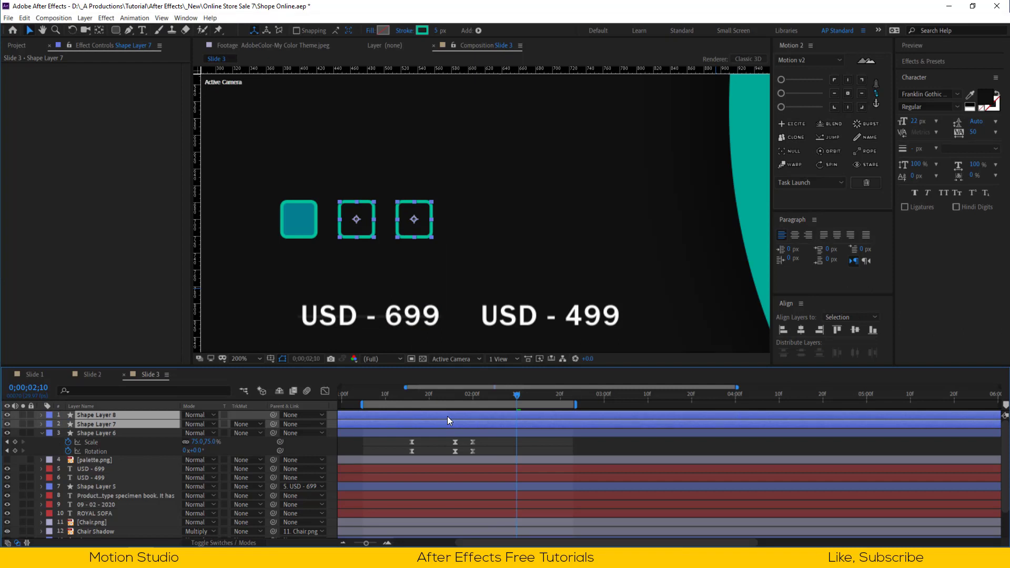
- Nudge the right box's layer later, widen the work area, and preview the slide from the start
{"action": "key", "text": "semicolon"}
{"action": "key", "text": "semicolon"}
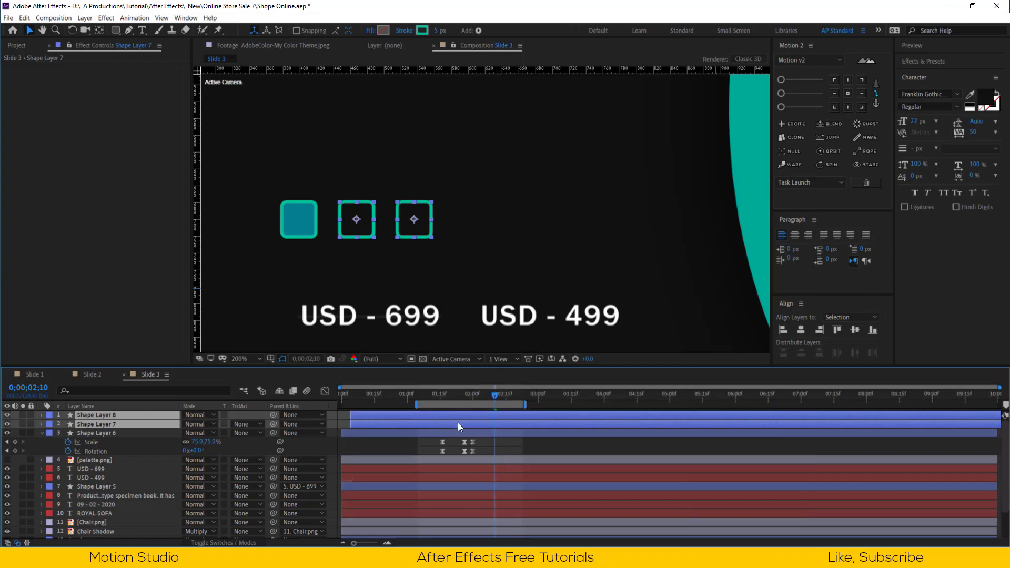
{"action": "left_click", "coordinate": [457, 423], "text": "ctrl"}
{"action": "key", "text": "alt+Page_Down"}
{"action": "key", "text": "alt+Page_Down"}
{"action": "key", "text": "alt+Page_Down"}
{"action": "key", "text": "alt+Page_Down"}
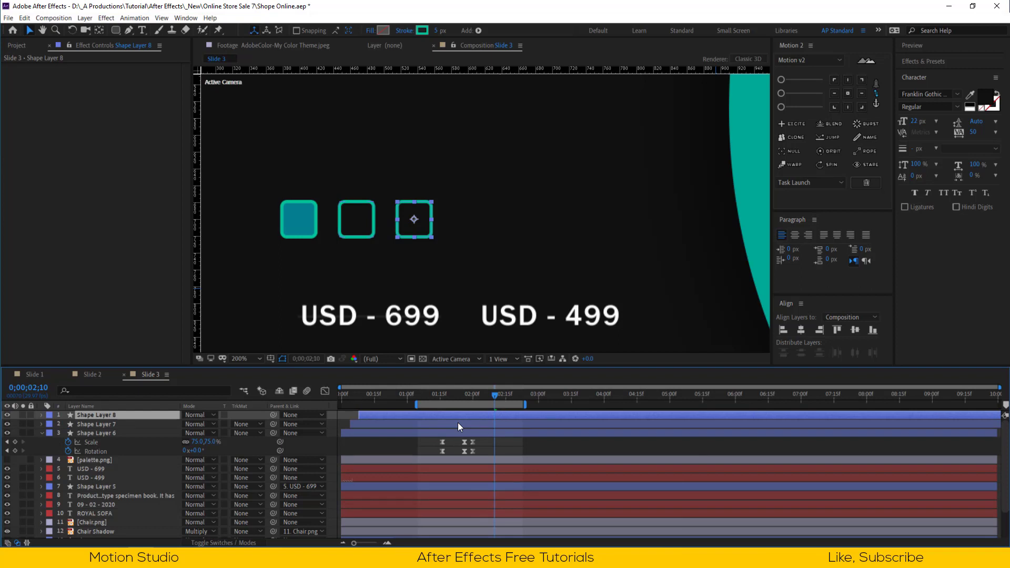
{"action": "left_click_drag", "start_coordinate": [416, 404], "coordinate": [340, 404]}
{"action": "left_click_drag", "start_coordinate": [525, 405], "coordinate": [587, 405]}
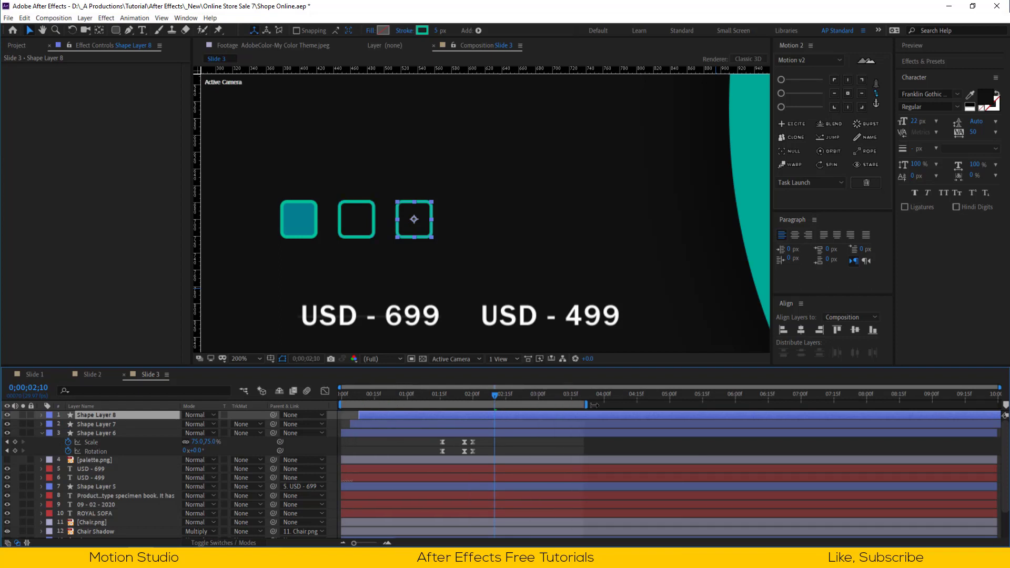
{"action": "left_click", "coordinate": [240, 361]}
{"action": "left_click", "coordinate": [254, 172]}
{"action": "left_click", "coordinate": [336, 447]}
{"action": "key", "text": "Home"}
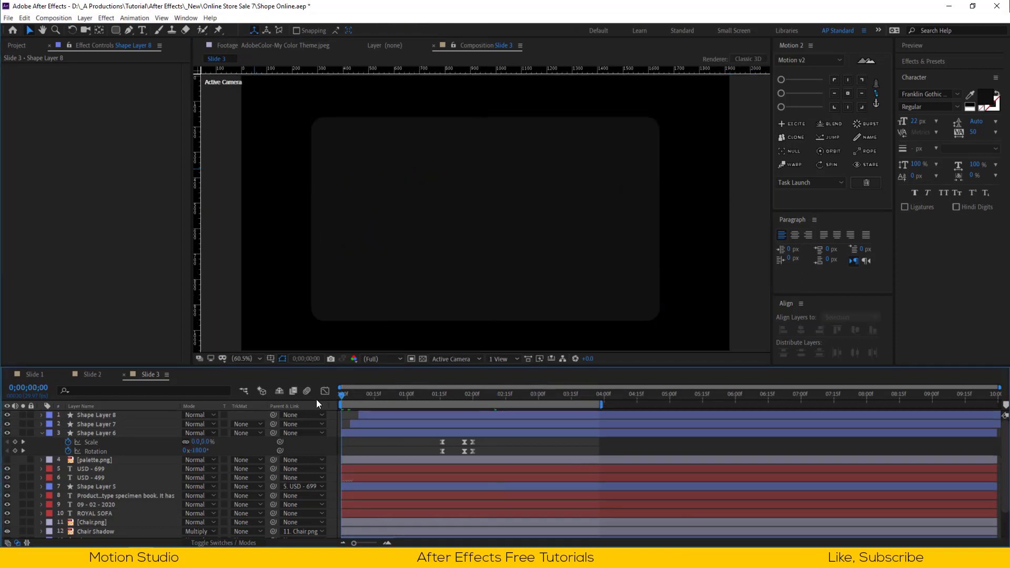
{"action": "key", "text": "space"}
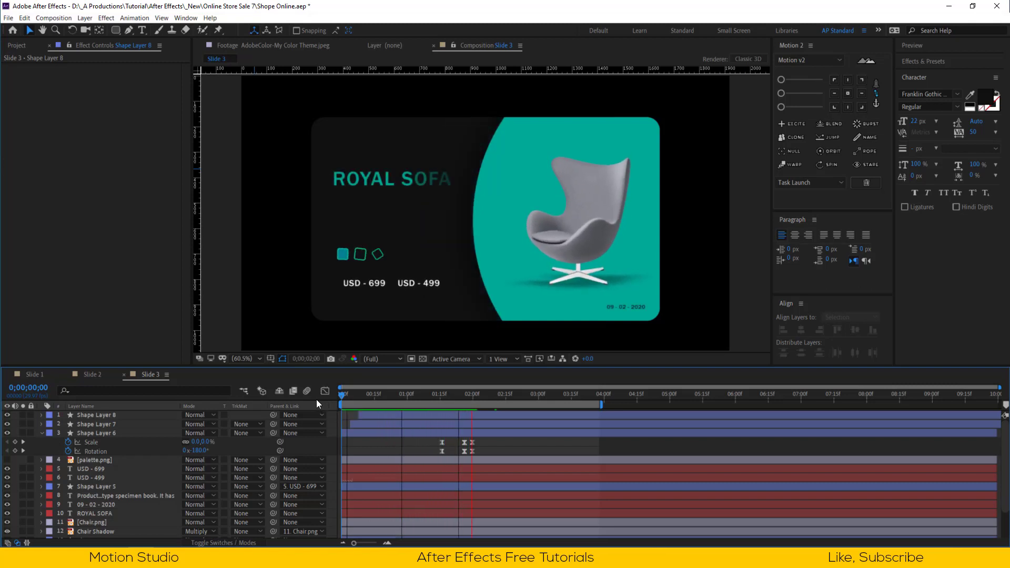
{"action": "left_click", "coordinate": [466, 396]}
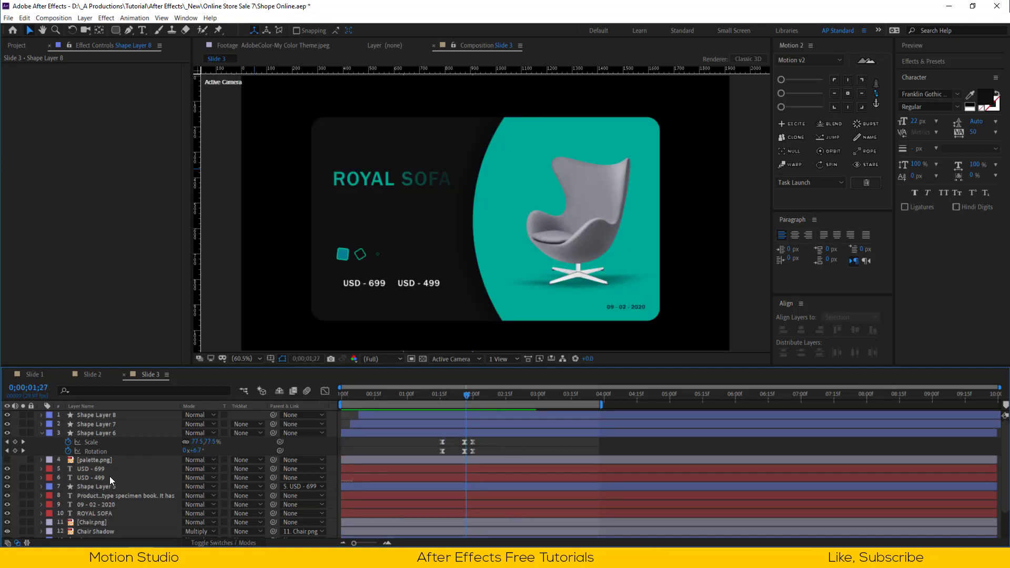
- Move the Product Details text's Range Selector Offset keyframes earlier and preview it
{"action": "left_click", "coordinate": [114, 495]}
{"action": "key", "text": "u"}
{"action": "left_click_drag", "start_coordinate": [808, 508], "coordinate": [579, 513]}
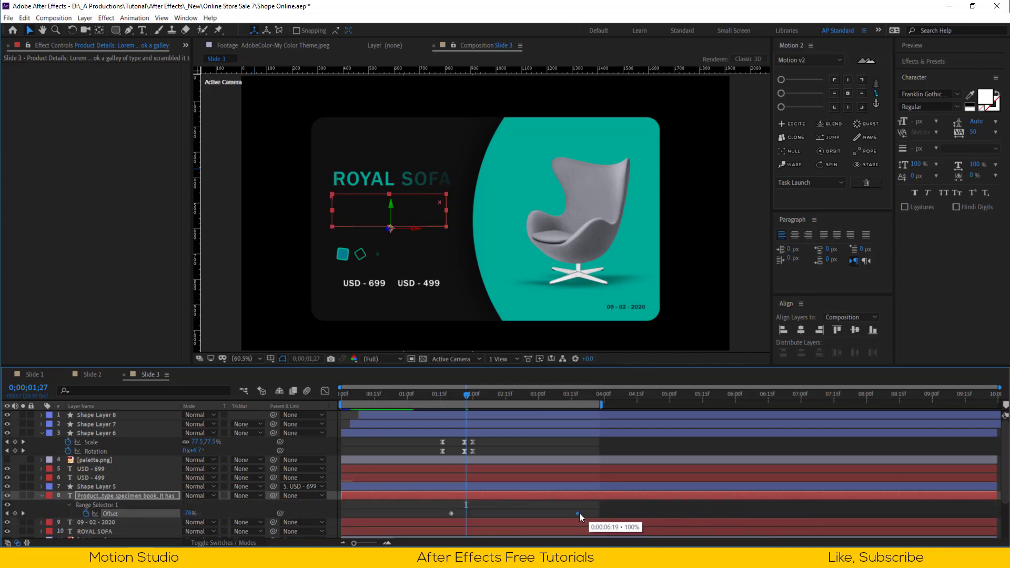
{"action": "left_click", "coordinate": [528, 447]}
{"action": "left_click_drag", "start_coordinate": [467, 395], "coordinate": [437, 394]}
{"action": "left_click_drag", "start_coordinate": [450, 514], "coordinate": [430, 513]}
{"action": "key", "text": "space"}
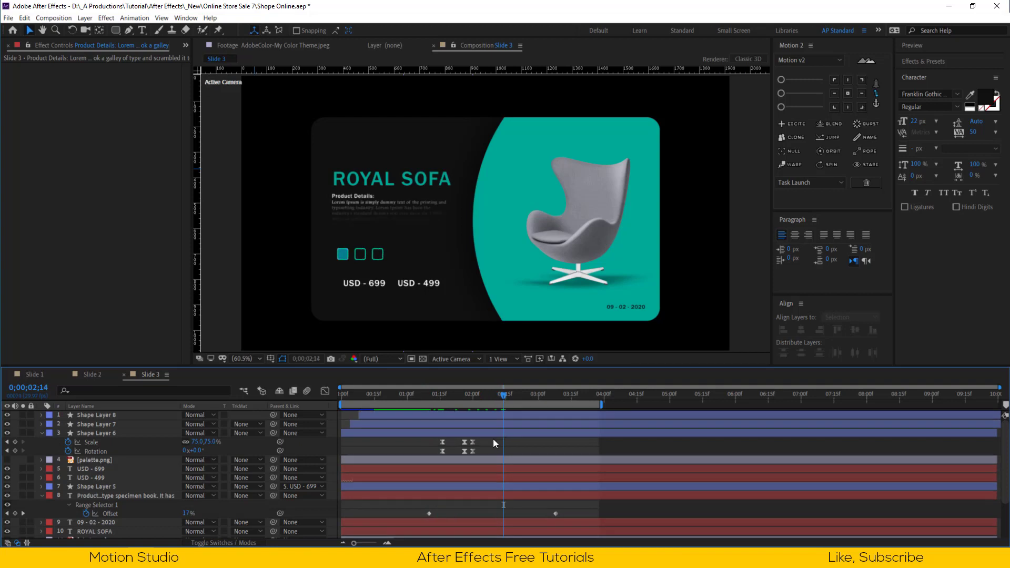
- Shift Shape Layers 6–8 later in the timeline so they pop in after the text
{"action": "left_click", "coordinate": [490, 432]}
{"action": "left_click", "coordinate": [491, 415], "text": "shift"}
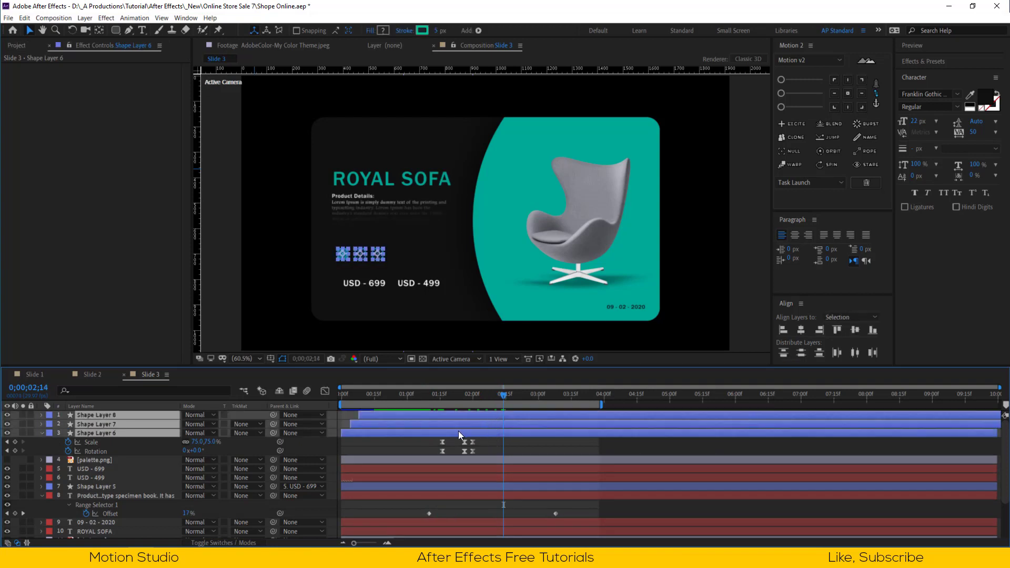
{"action": "left_click_drag", "start_coordinate": [485, 432], "coordinate": [519, 431]}
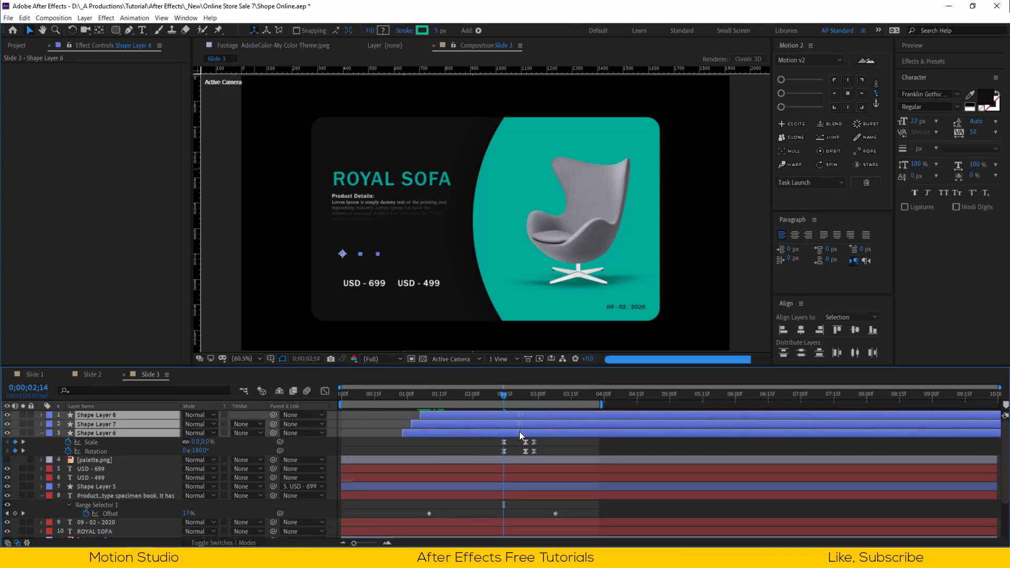
{"action": "left_click", "coordinate": [377, 509]}
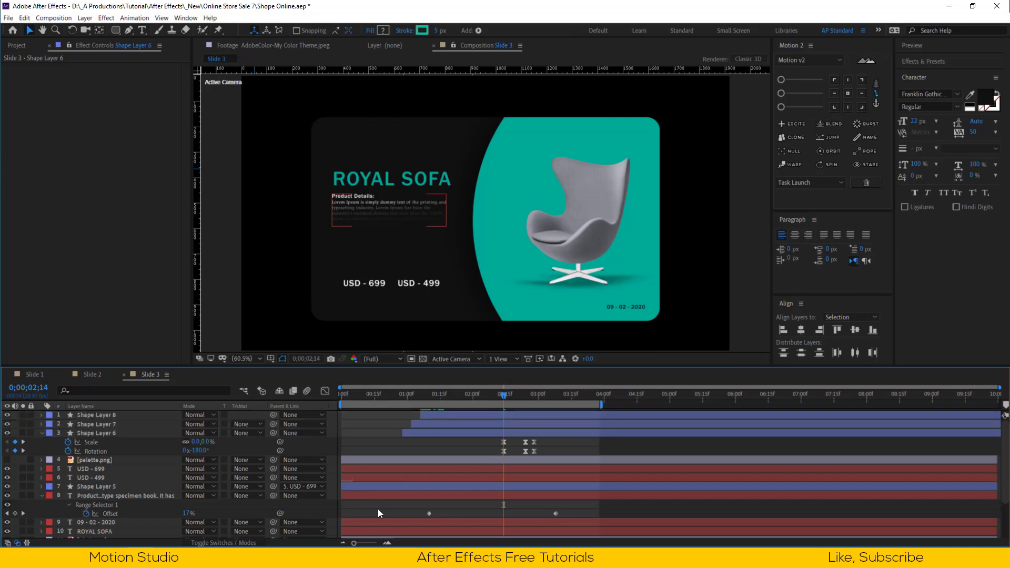
{"action": "left_click", "coordinate": [90, 467]}
{"action": "left_click", "coordinate": [96, 485], "text": "shift"}
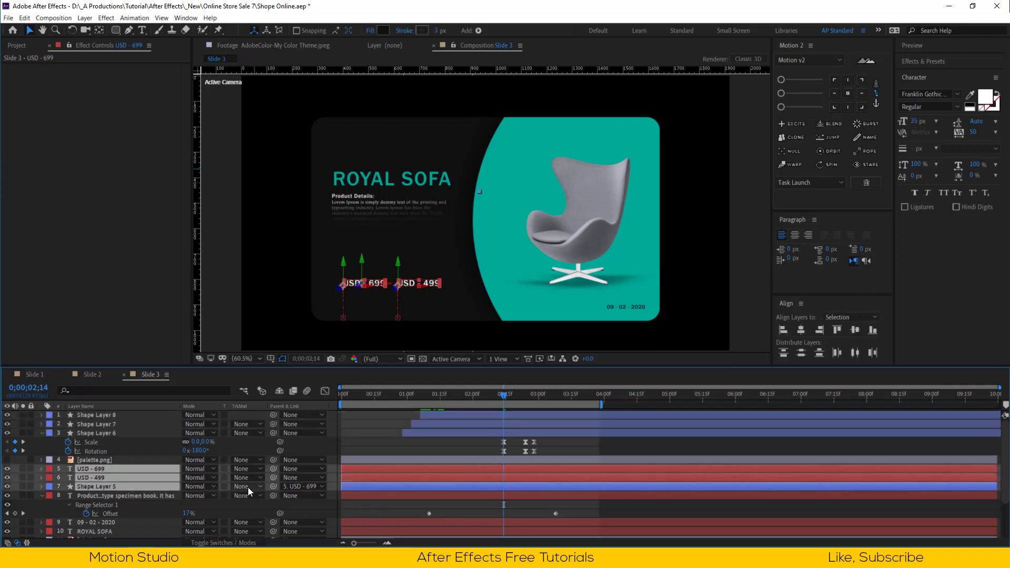
{"action": "key", "text": "u"}
{"action": "key", "text": "grave"}
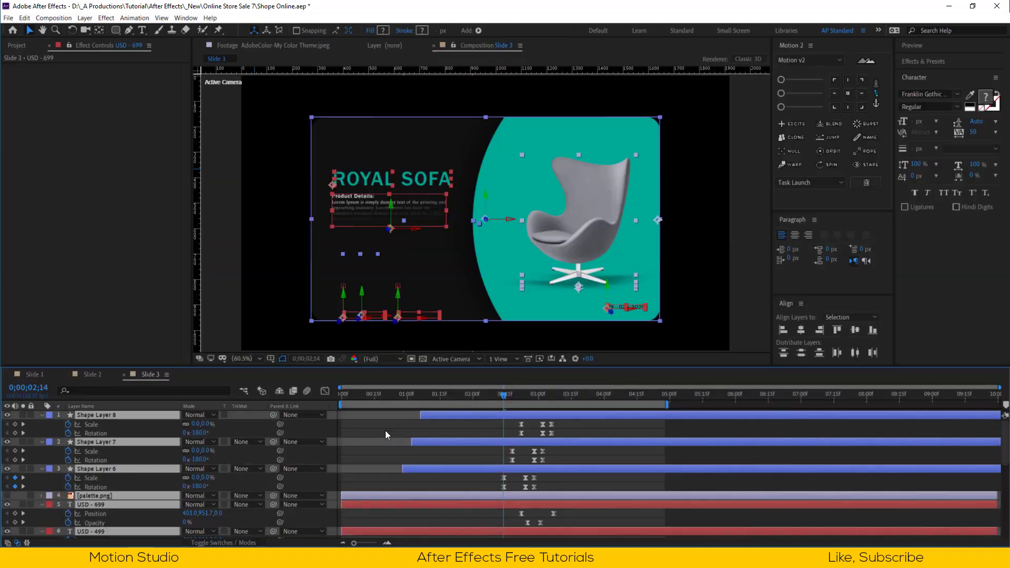
{"action": "key", "text": "u"}
{"action": "left_click", "coordinate": [362, 429]}
{"action": "key", "text": "Home"}
{"action": "key", "text": "space"}
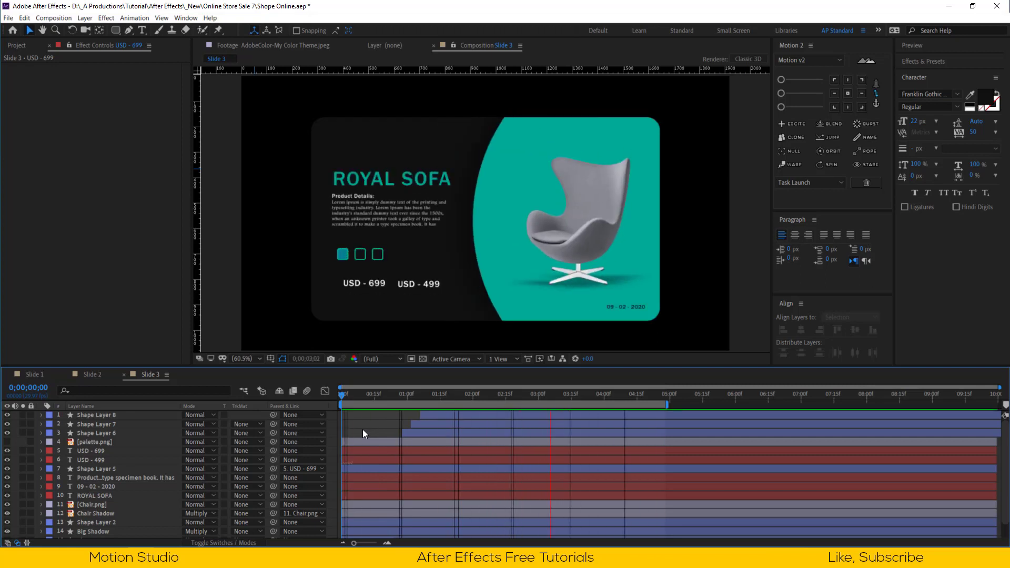
- Change the first price from USD - 699 to USD - 269
{"action": "key", "text": "space"}
{"action": "scroll", "coordinate": [87, 475], "scroll_direction": "down", "scroll_amount": 2}
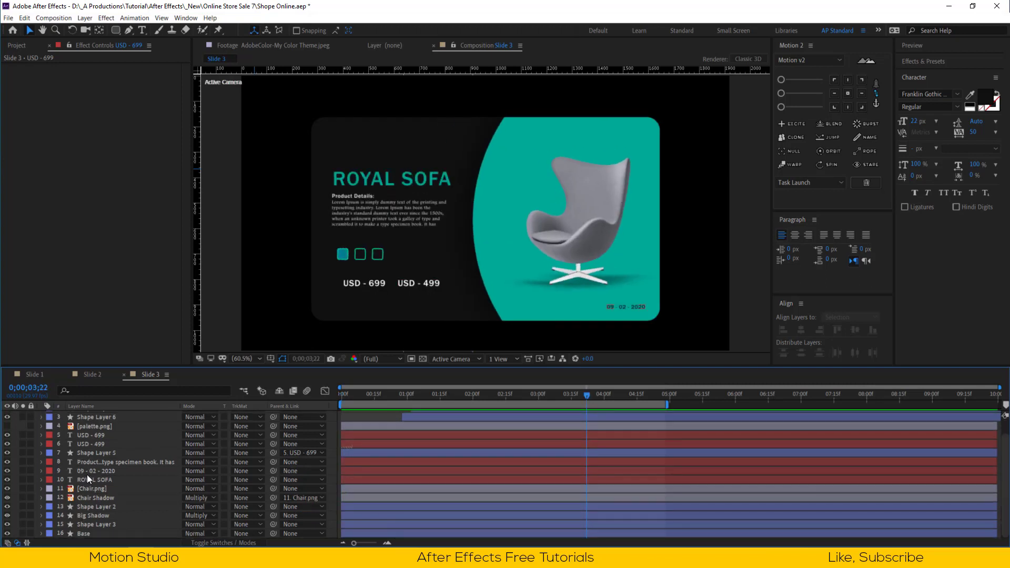
{"action": "scroll", "coordinate": [93, 466], "scroll_direction": "up", "scroll_amount": 2}
{"action": "left_click", "coordinate": [101, 460]}
{"action": "scroll", "coordinate": [411, 265], "scroll_direction": "up", "scroll_amount": 2}
{"action": "left_click_drag", "start_coordinate": [411, 266], "coordinate": [715, 64]}
{"action": "double_click", "coordinate": [432, 244]}
{"action": "left_click_drag", "start_coordinate": [440, 244], "coordinate": [400, 245]}
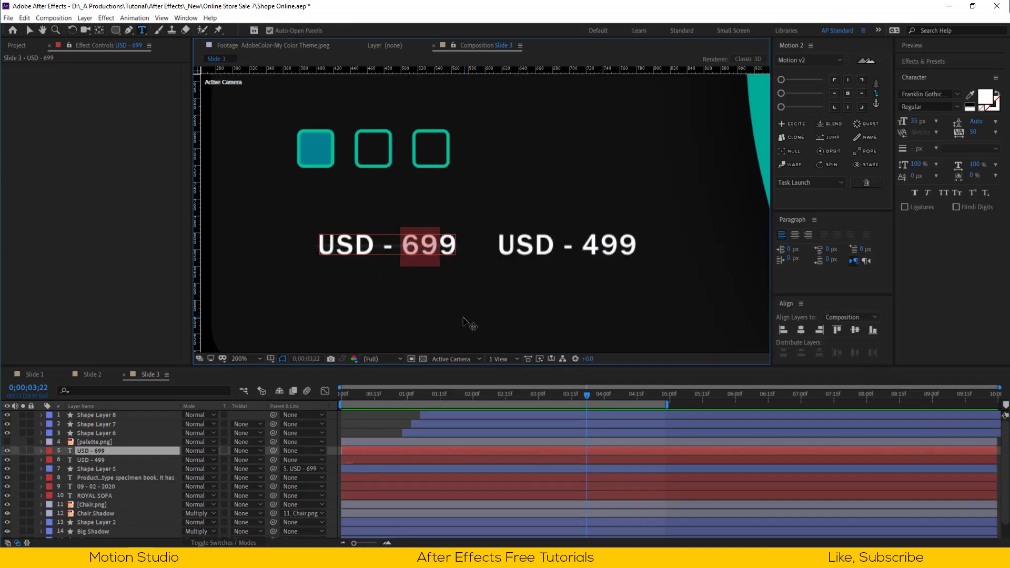
{"action": "type", "text": "26"}
{"action": "key", "text": "KP_Enter"}
- Replace 499 with 150 in the second price and fit the slide in the viewer
{"action": "left_click_drag", "start_coordinate": [583, 242], "coordinate": [636, 242]}
{"action": "type", "text": "150"}
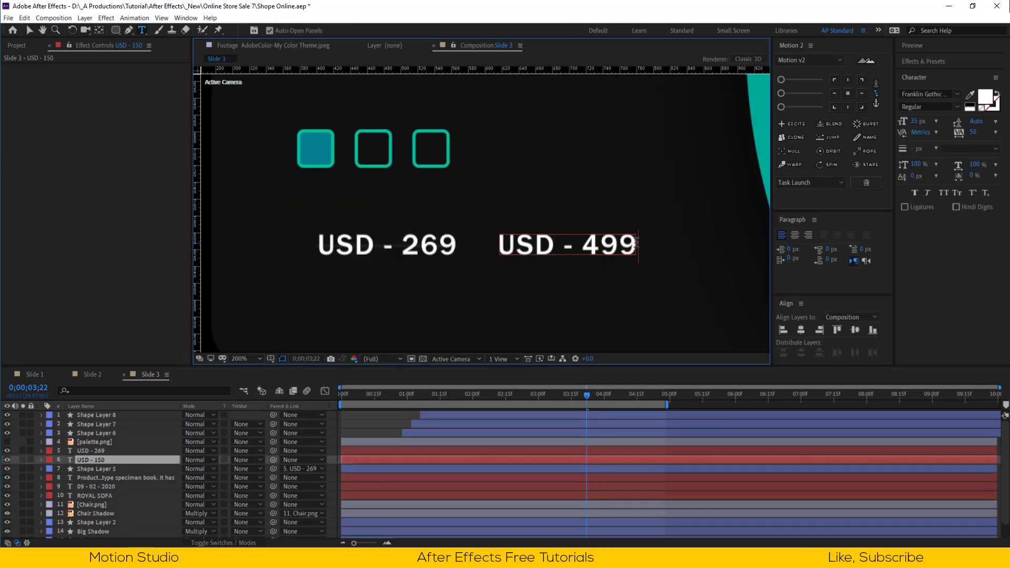
{"action": "scroll", "coordinate": [637, 242], "scroll_direction": "down", "scroll_amount": 3}
{"action": "key", "text": "Escape"}
{"action": "key", "text": "v"}
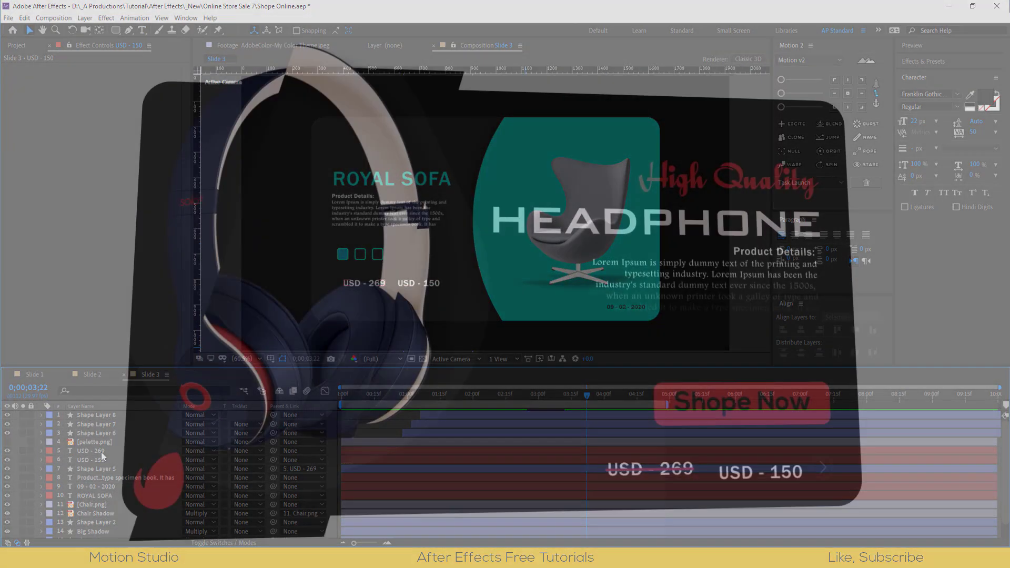